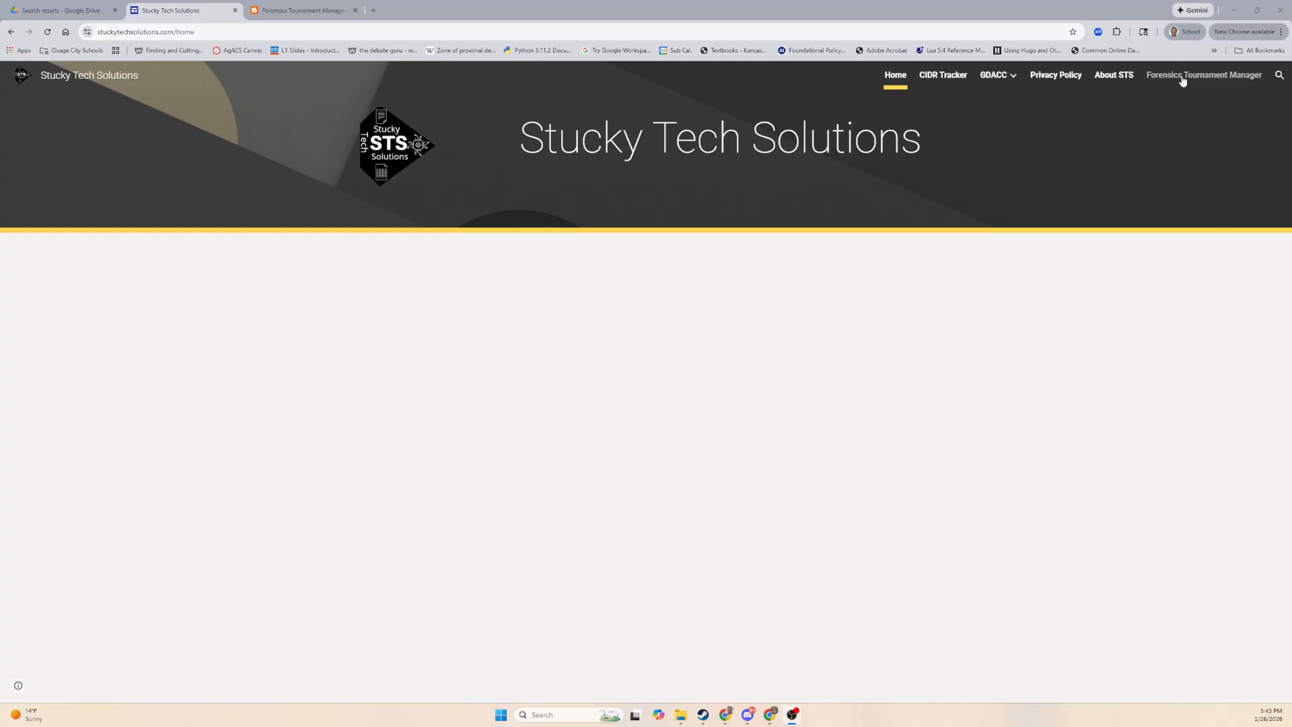
Open the 4N6 Tournament Manager 2.0 copy page from the Stucky Tech Solutions Forensics Tournament Manager page.
left_click(1183, 77)
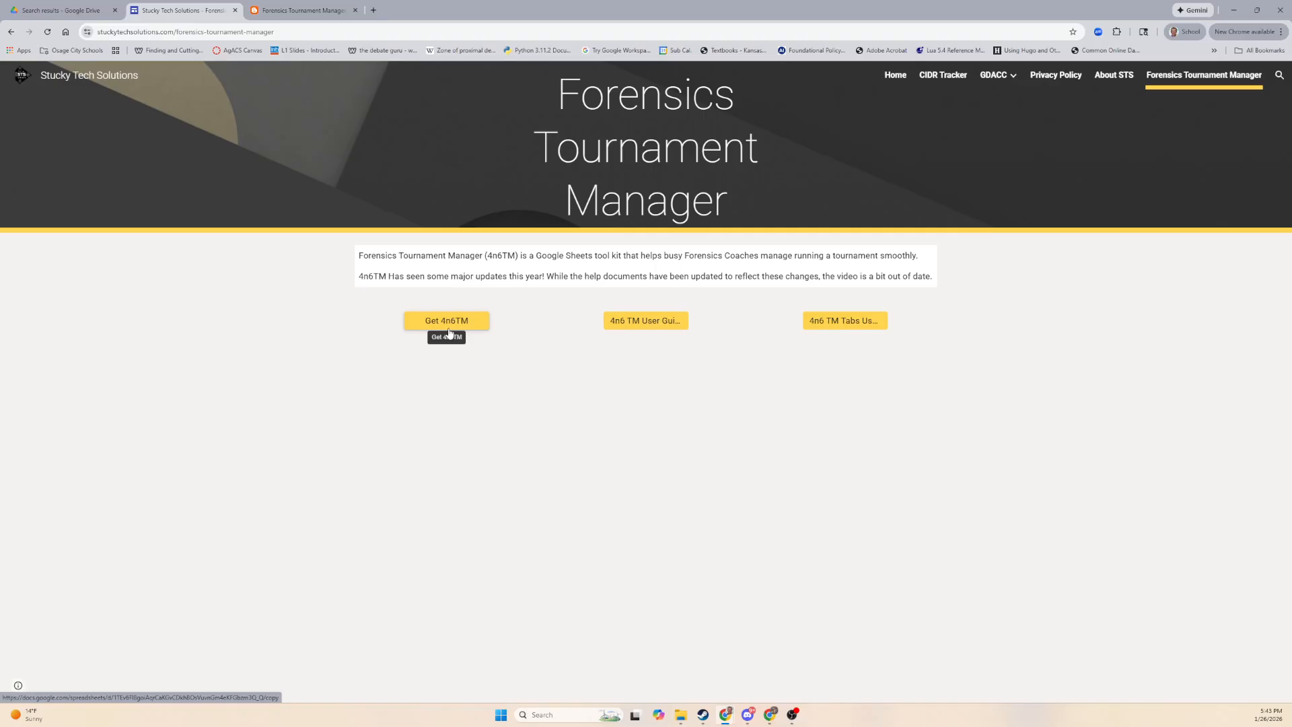
left_click(303, 10)
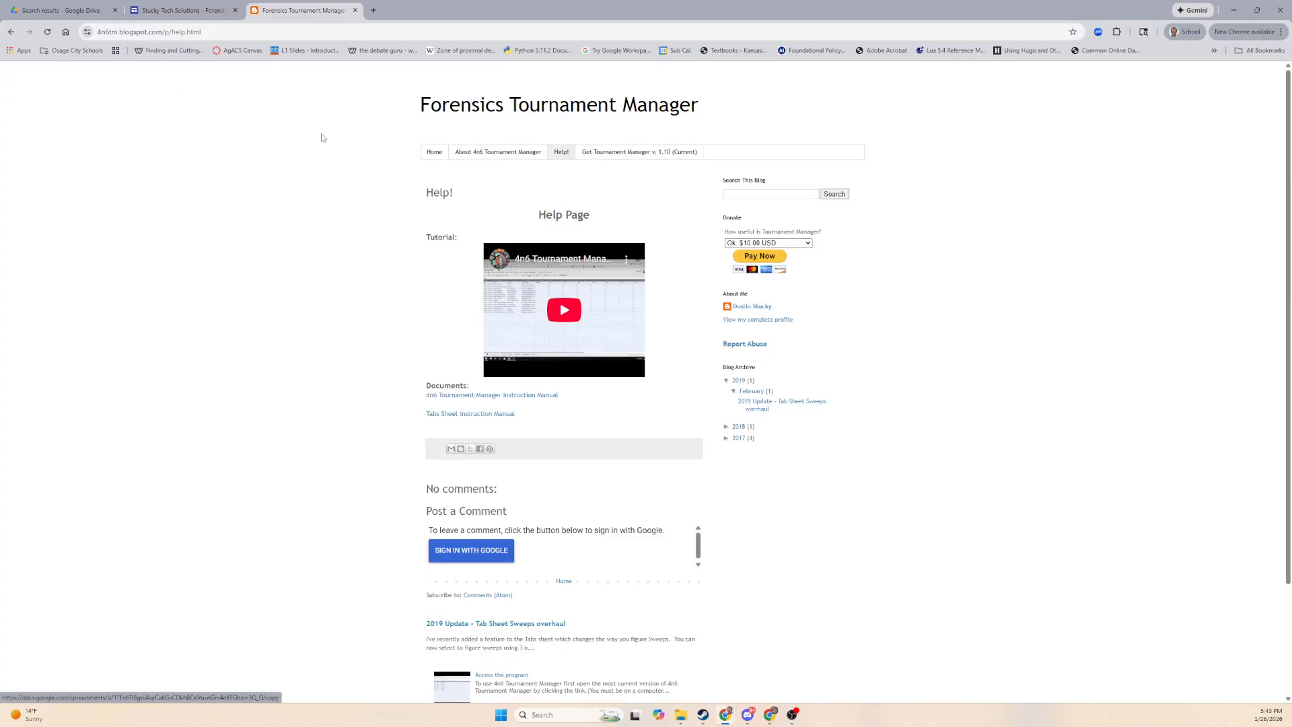
left_click(180, 10)
left_click(452, 323)
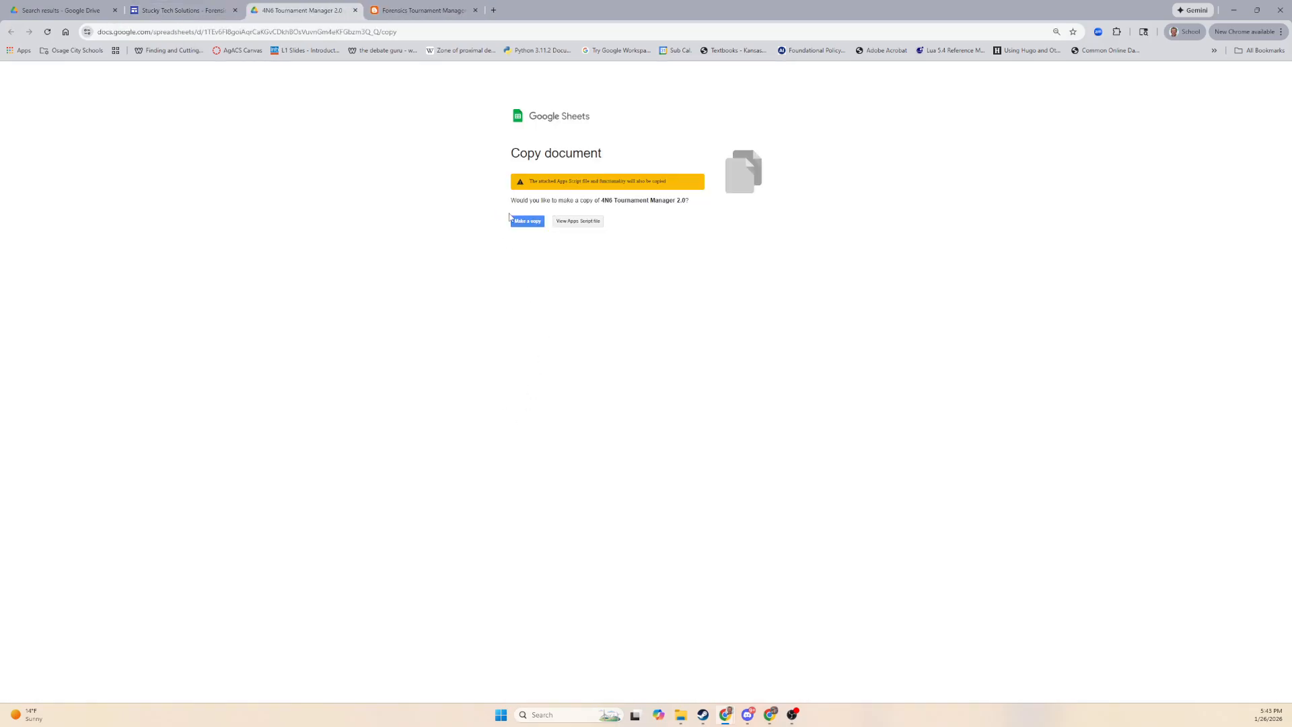
Make a copy of the spreadsheet and retitle it 'Demo 4N6 Tournament Manager 2.0'.
left_click(519, 222)
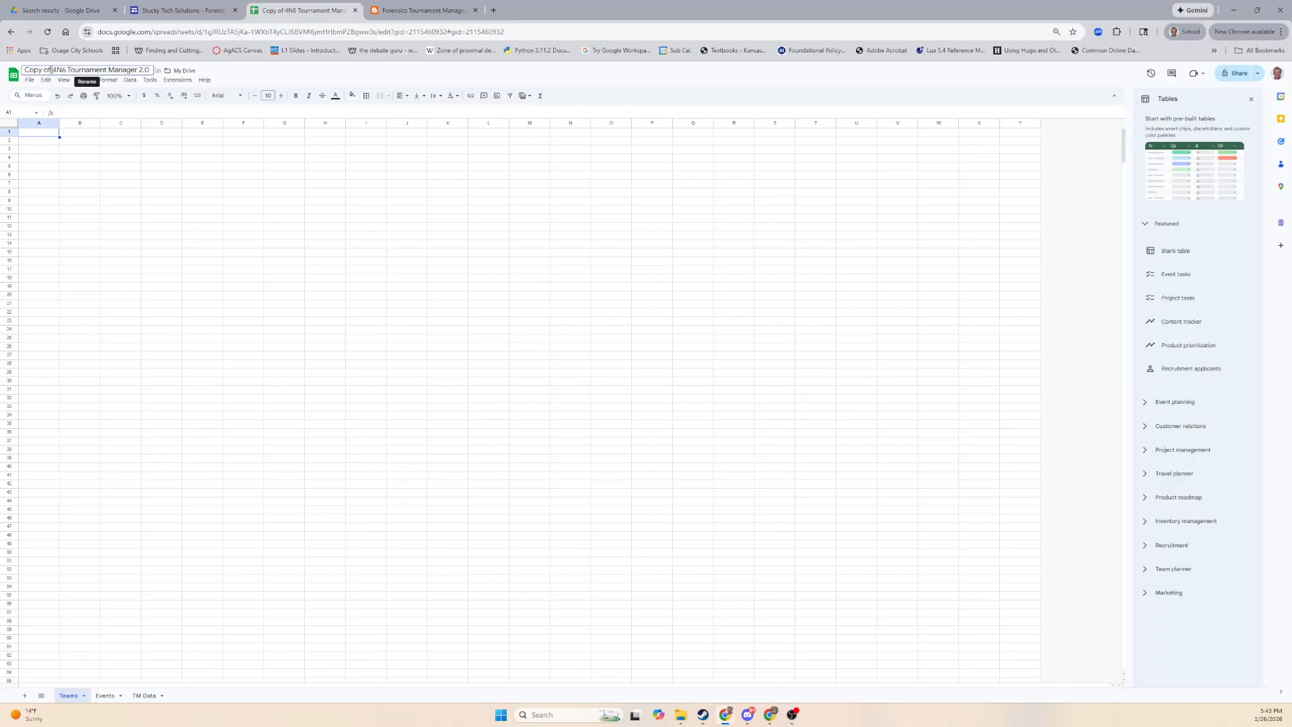
left_click_drag(52, 70, 24, 69)
type("Demo")
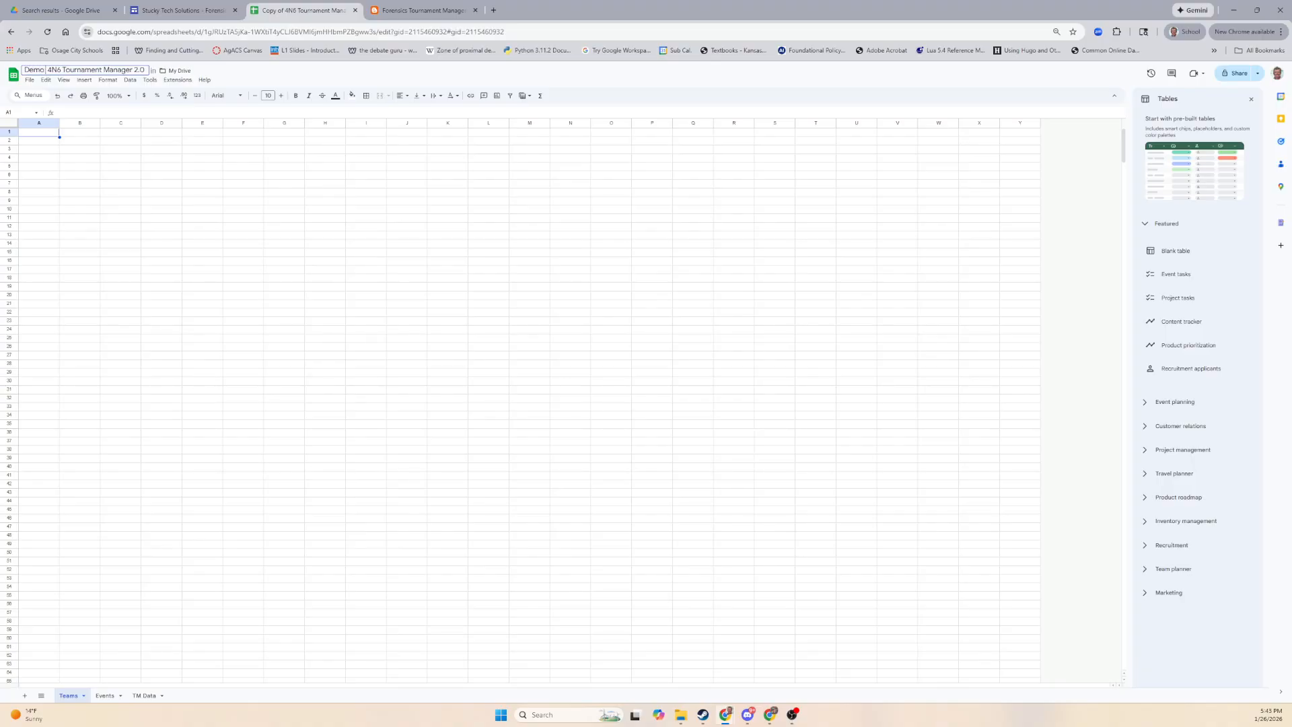
left_click(202, 193)
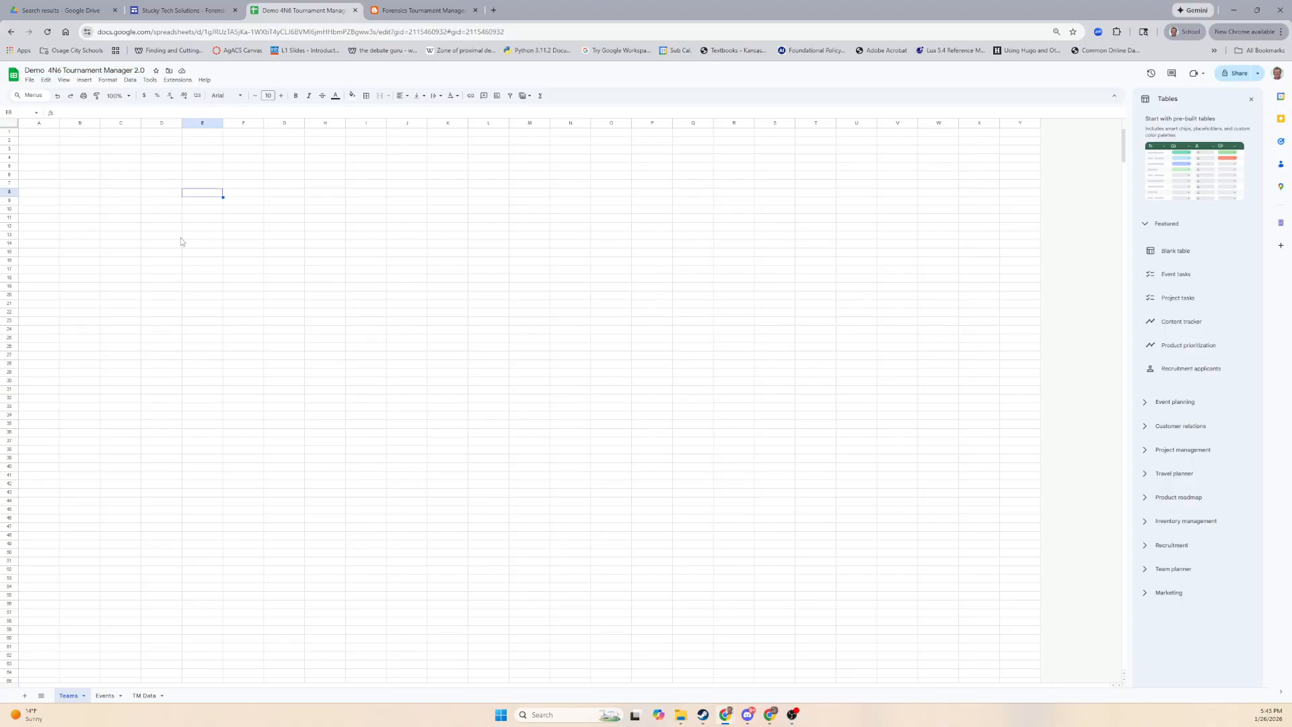
left_click(42, 135)
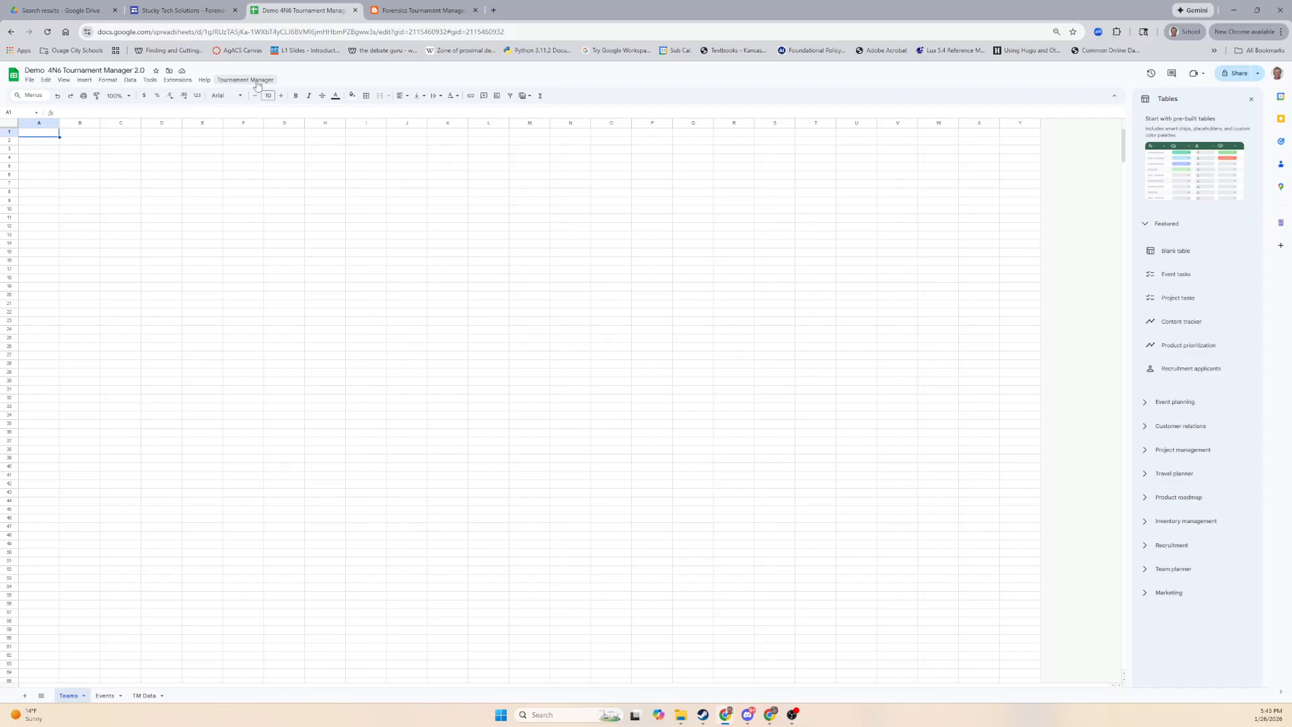
Run Tournament Manager > Set Up and sign in when authorization is requested.
left_click(257, 84)
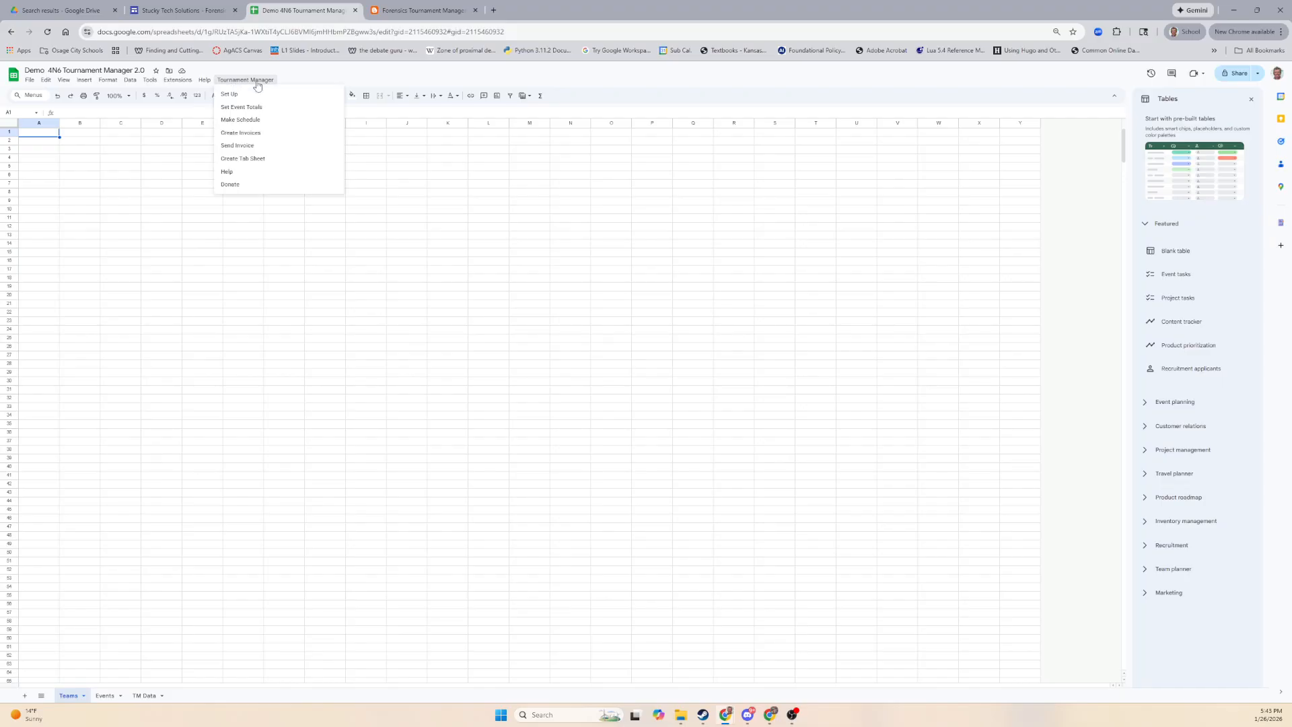
left_click(241, 96)
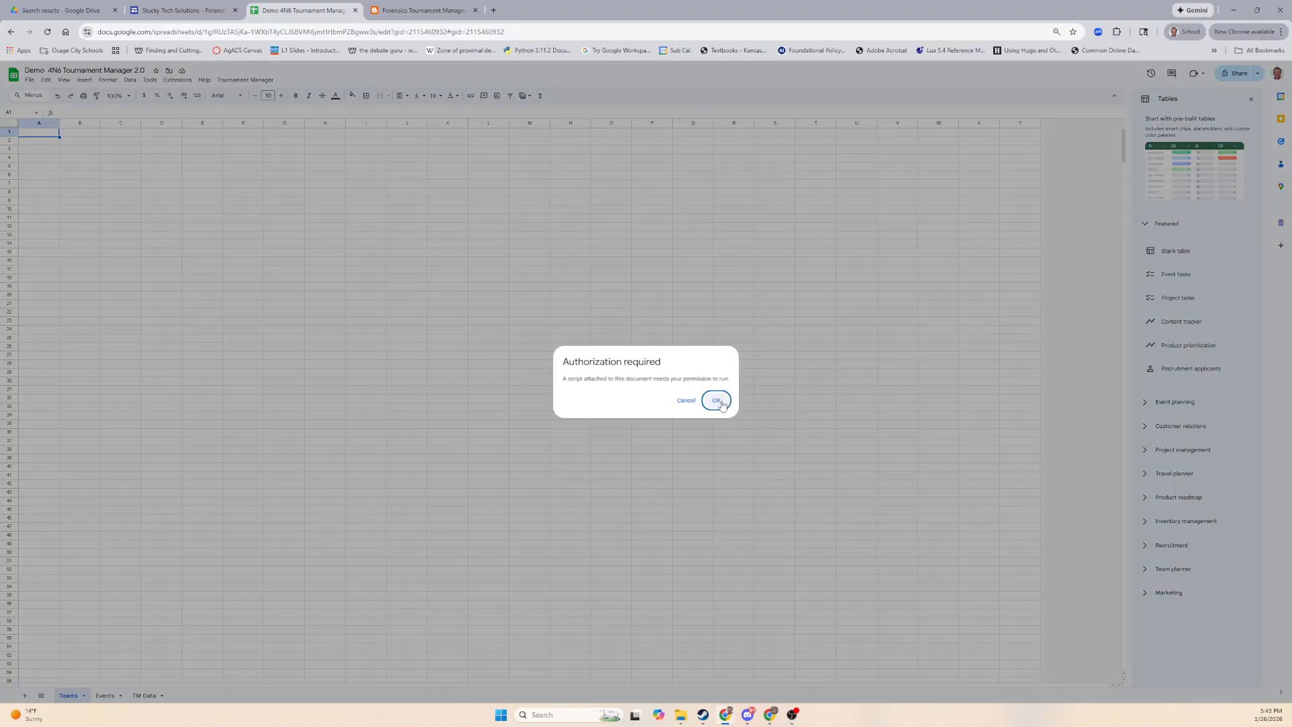
left_click(717, 401)
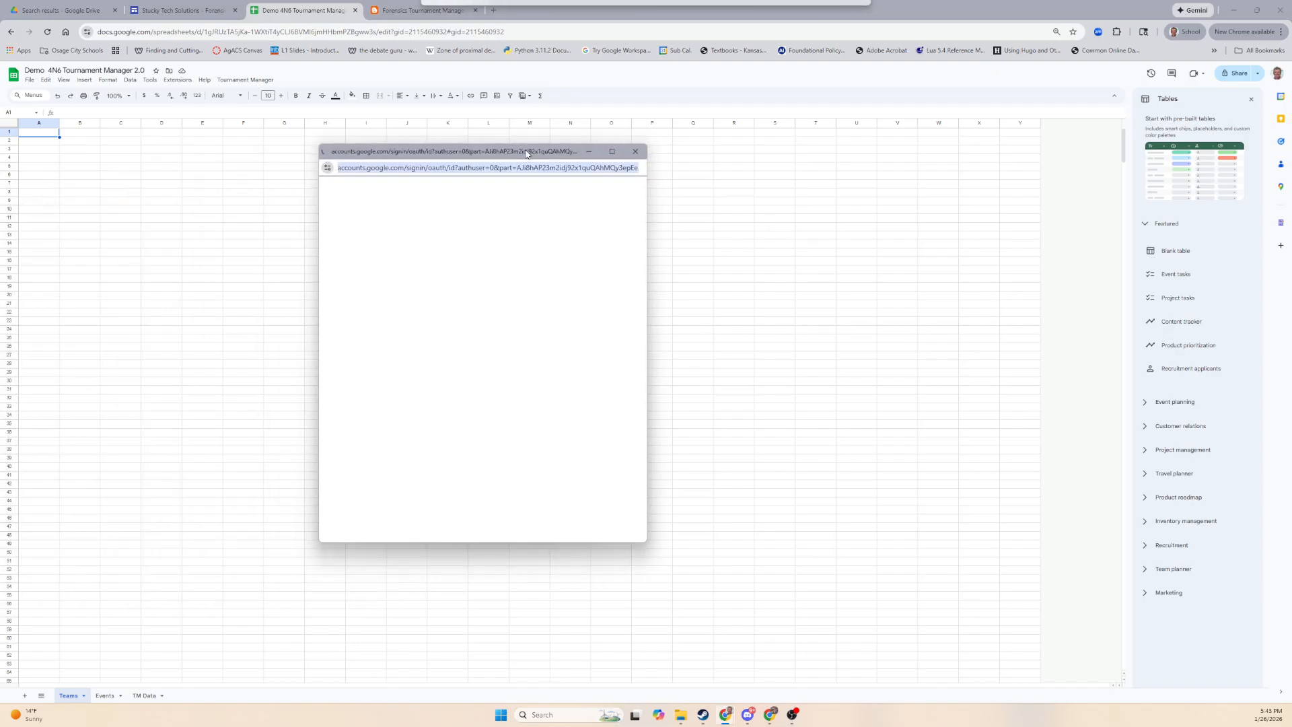
scroll(645, 336, "down", 1)
left_click(569, 460)
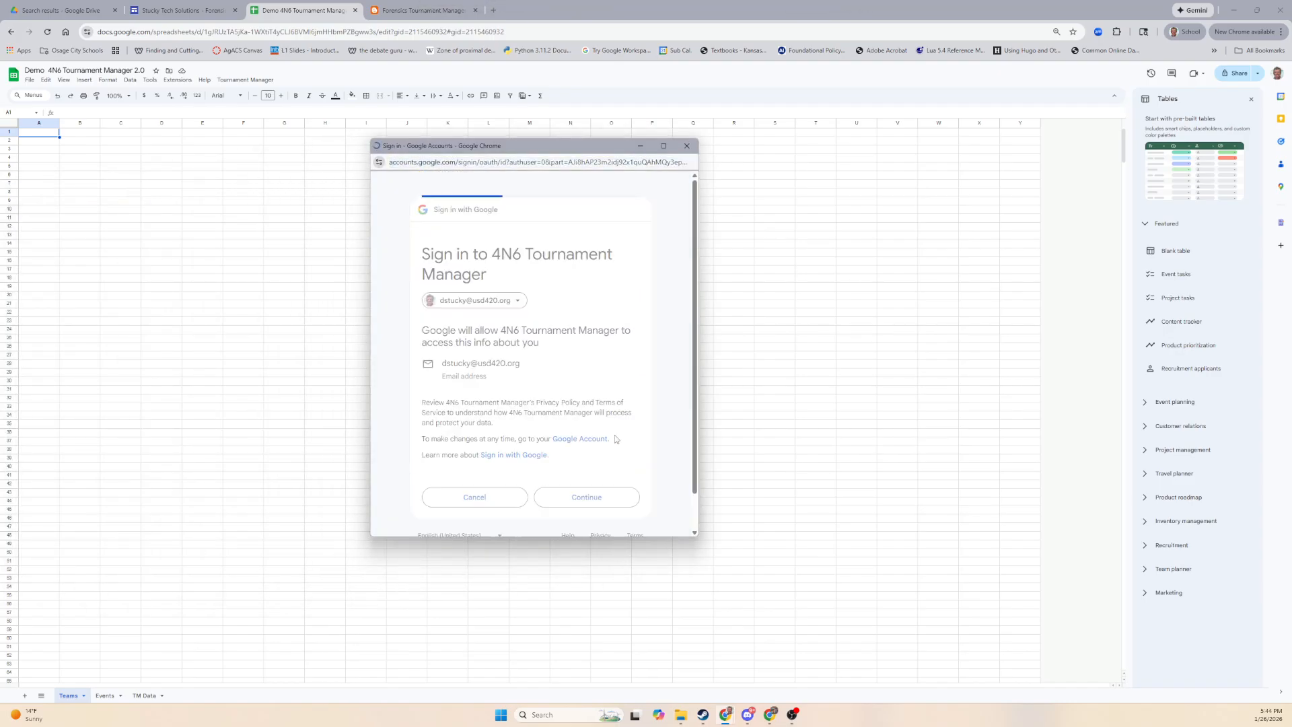
Grant the tournament script all requested permissions.
left_click(428, 391)
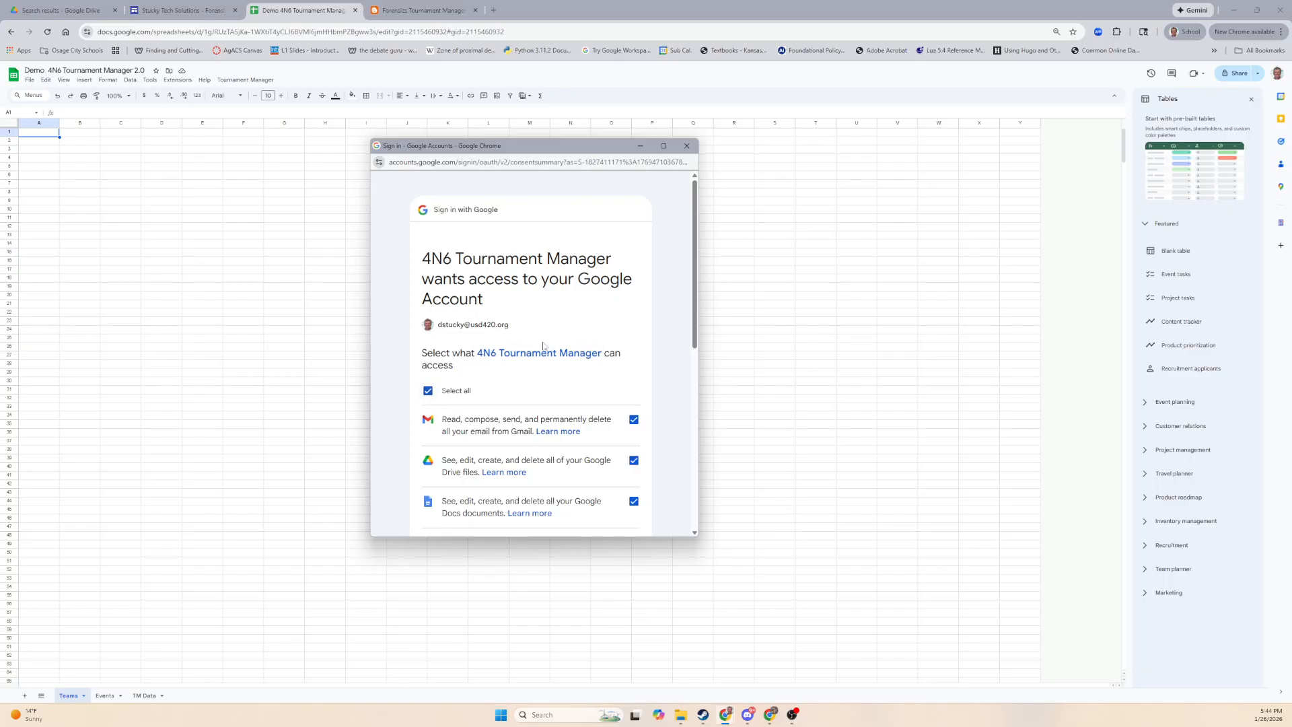
scroll(559, 350, "down", 3)
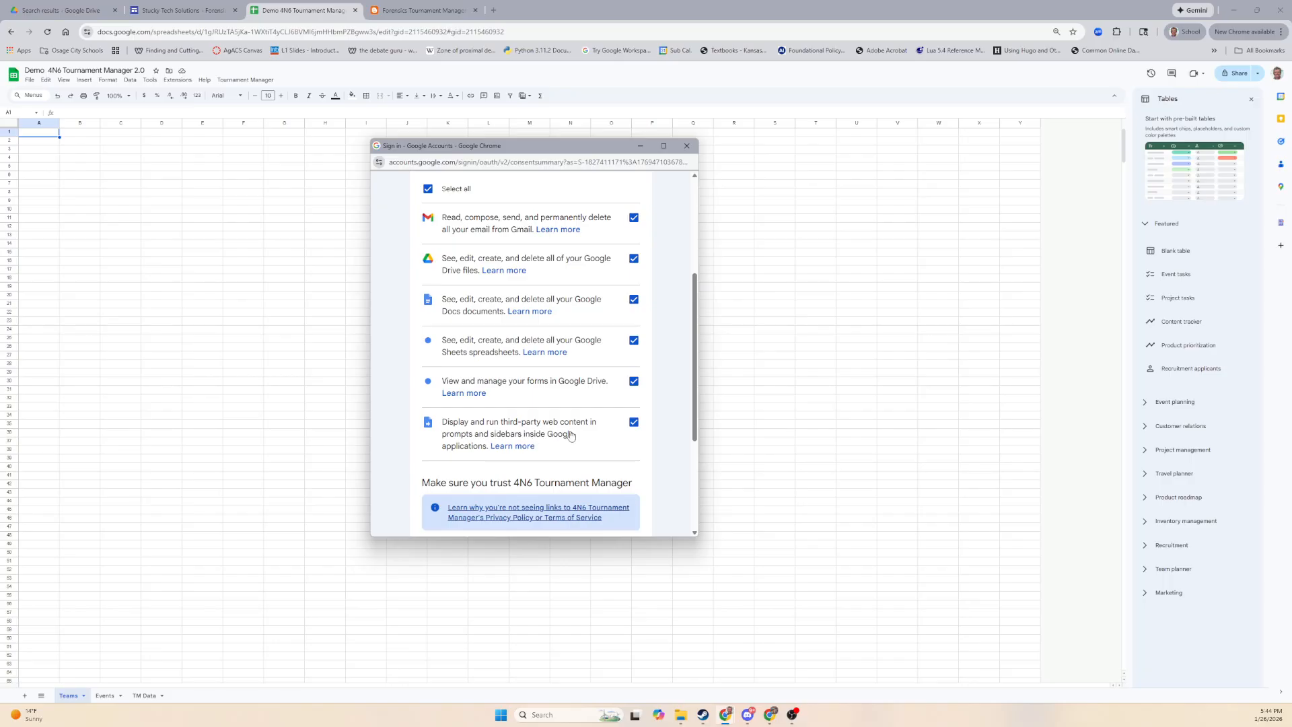
scroll(584, 435, "down", 3)
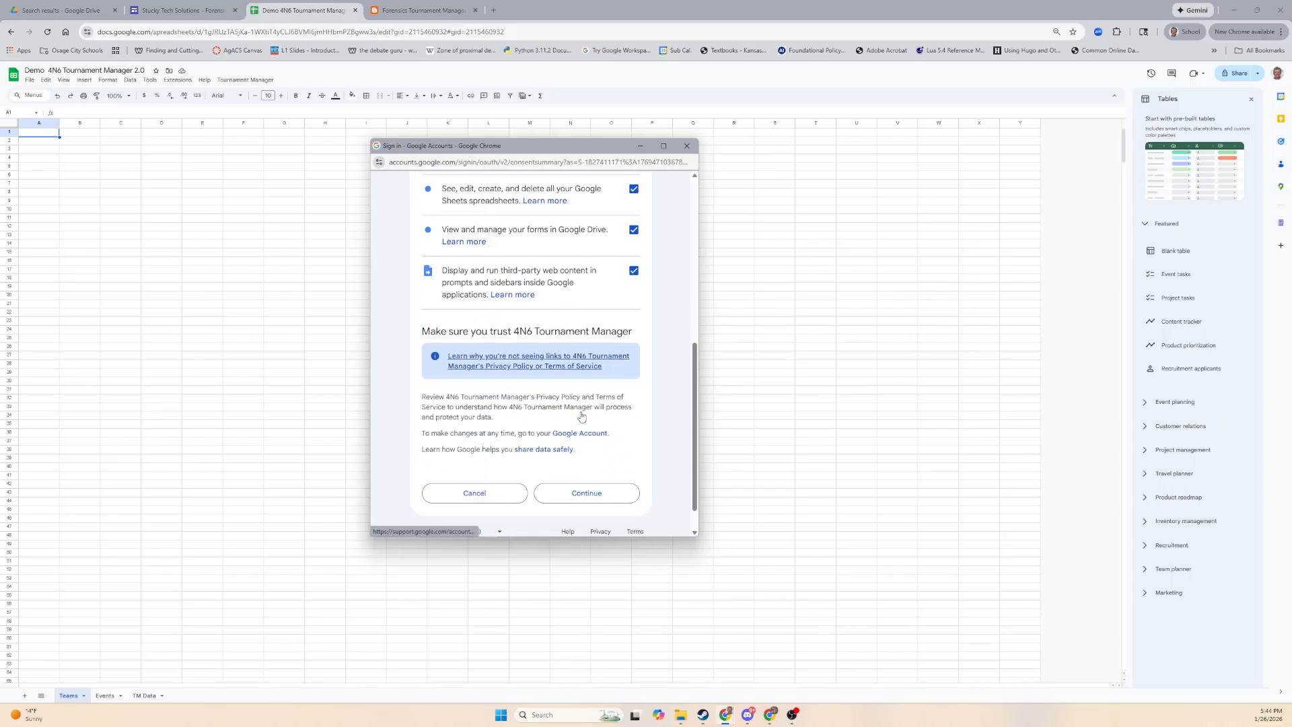
scroll(579, 441, "up", 3)
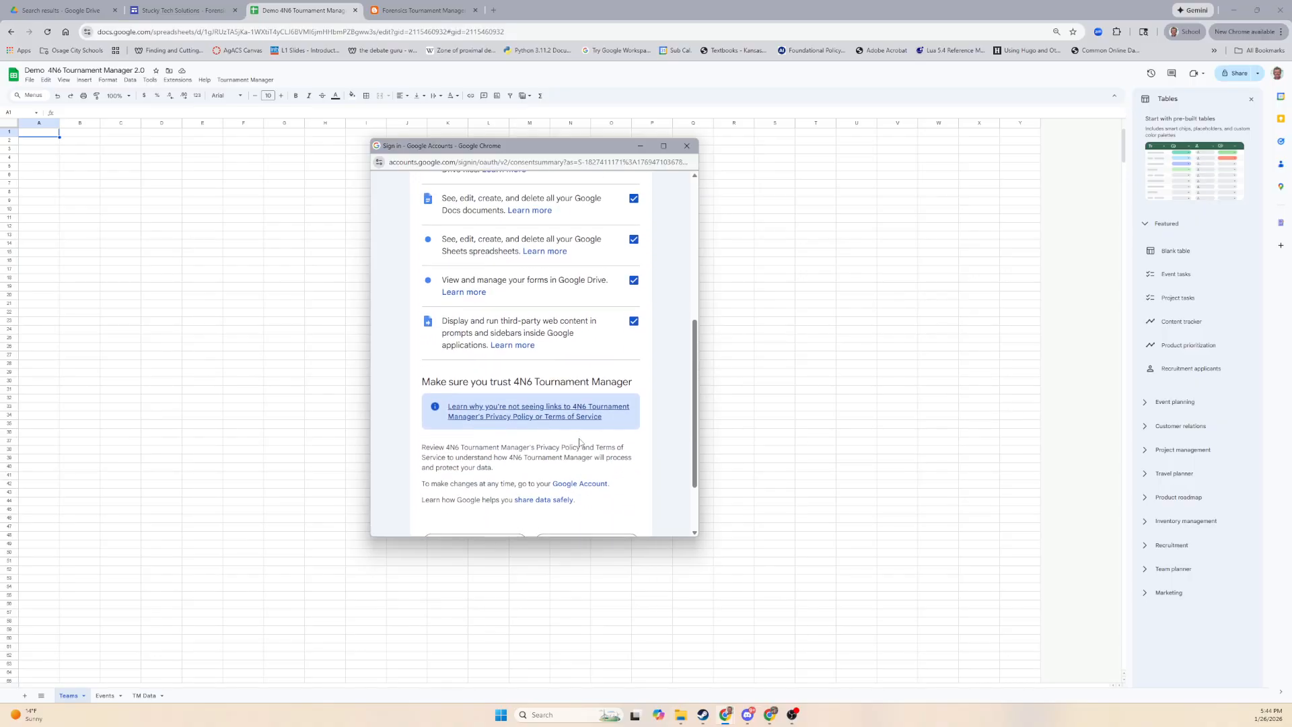
scroll(589, 444, "up", 1)
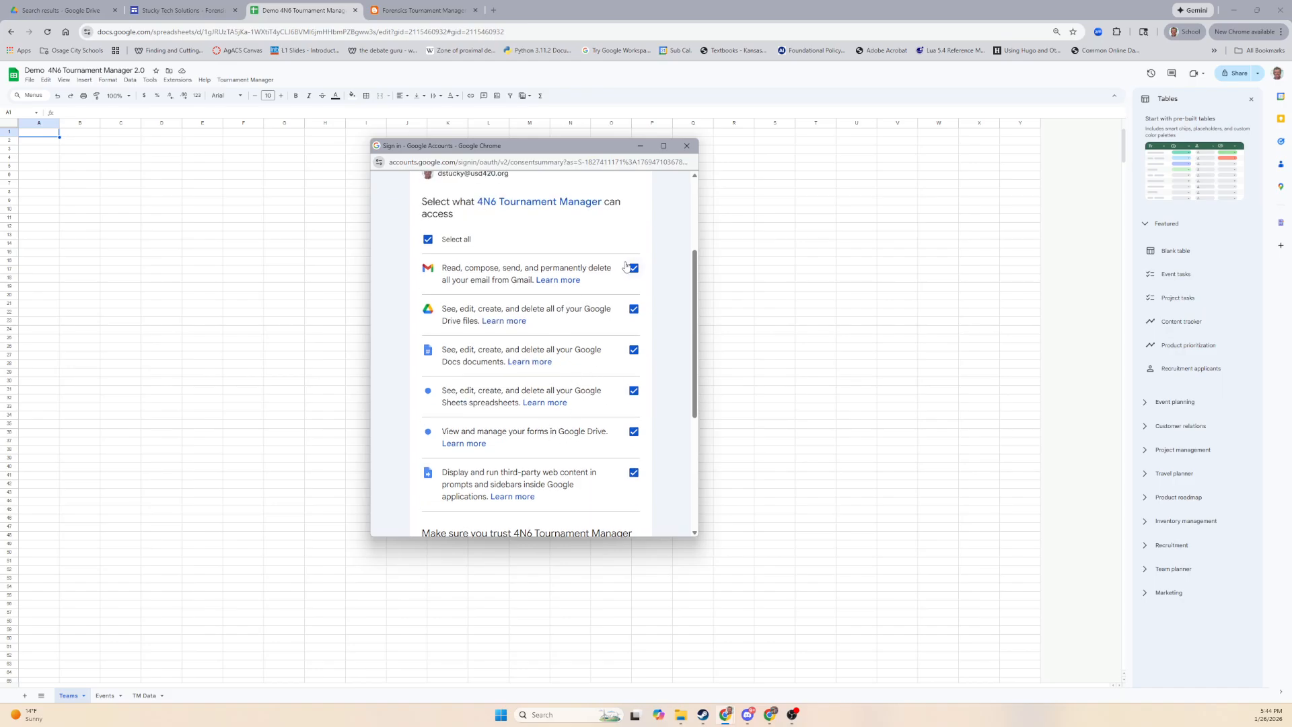
scroll(550, 431, "down", 5)
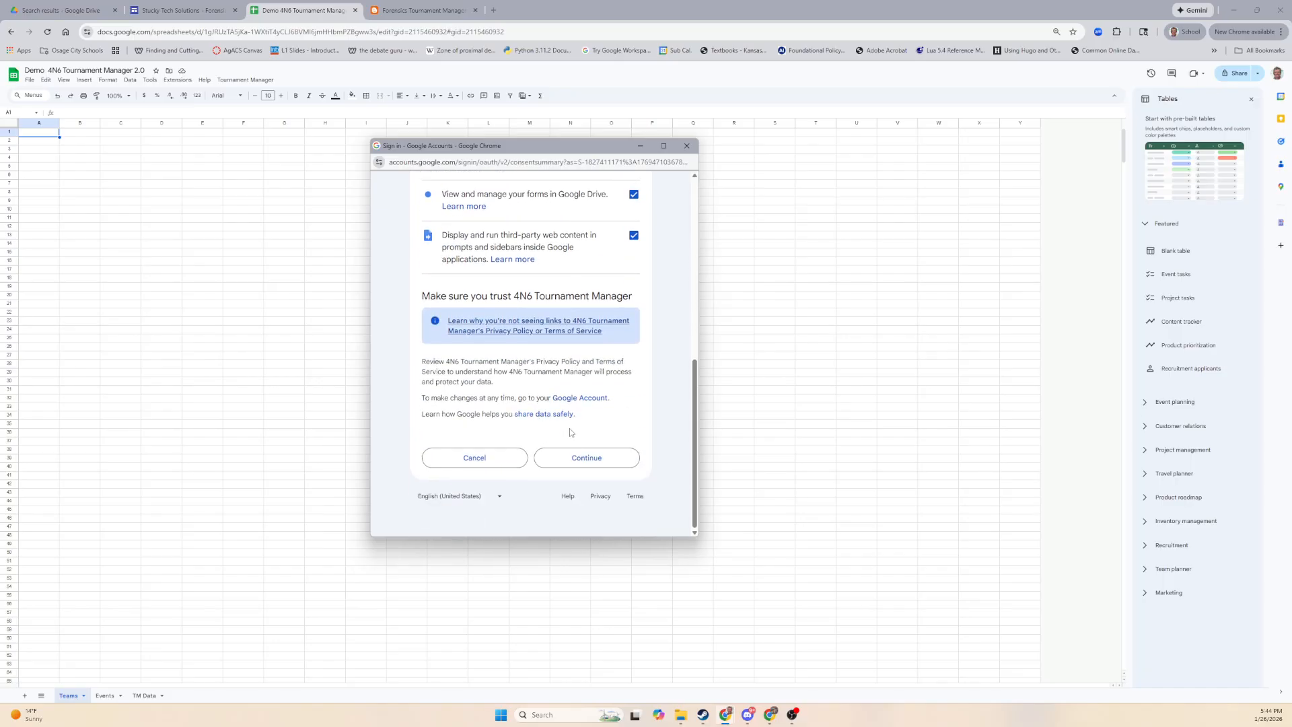
left_click(598, 460)
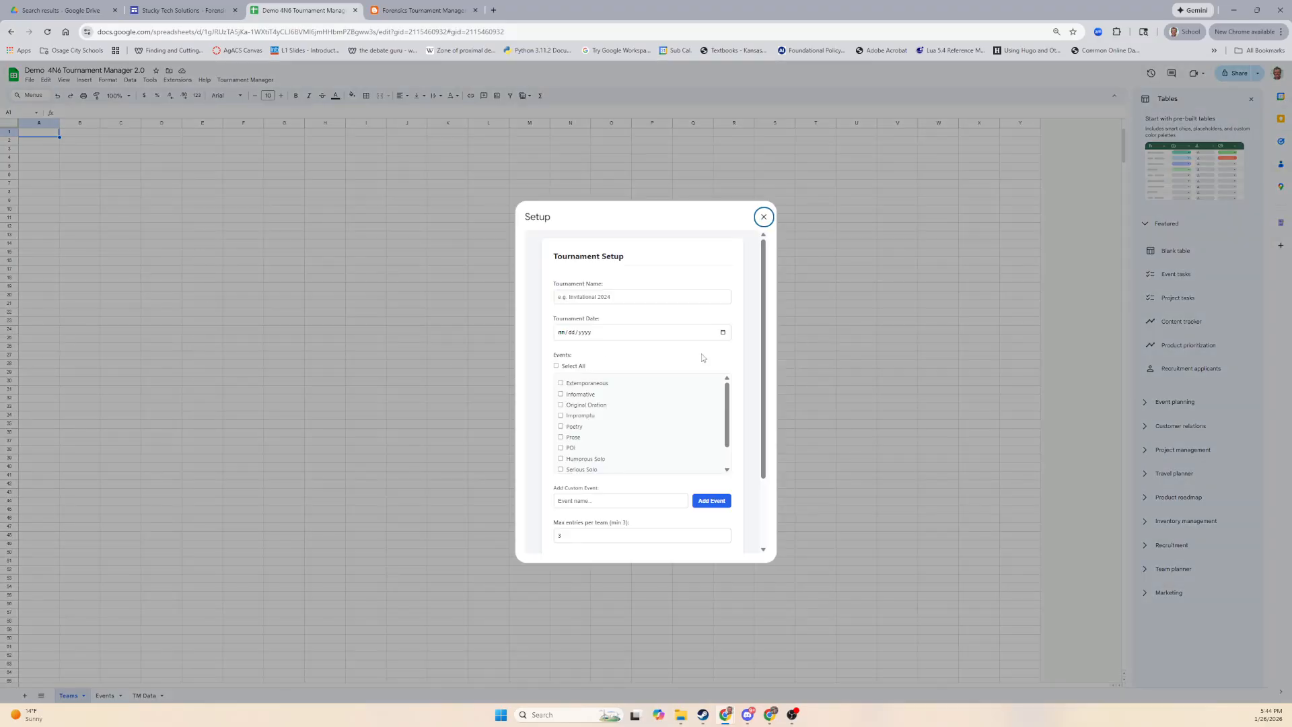
Name the tournament Demo, date it 01/26/2026, and select all standard events.
left_click(648, 300)
type("Demo")
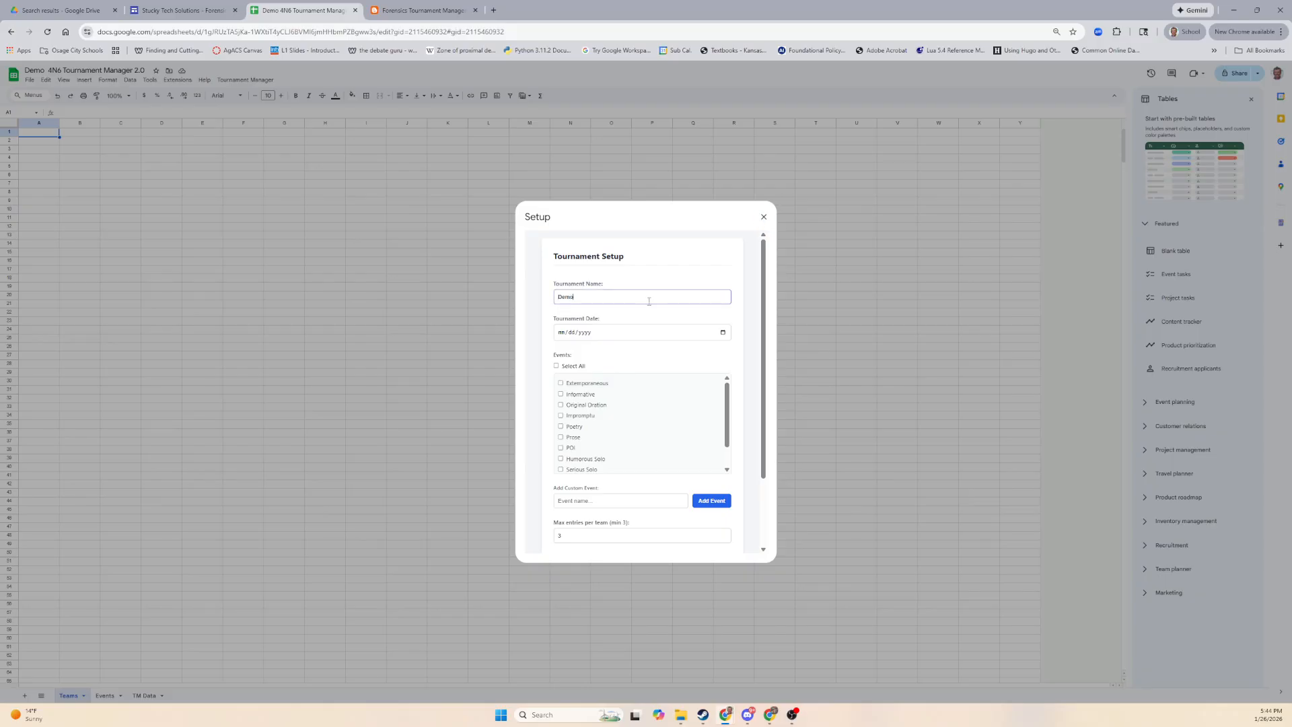
left_click(722, 333)
left_click(579, 428)
left_click_drag(575, 366, 577, 367)
left_click(556, 365)
scroll(744, 431, "down", 1)
scroll(745, 433, "down", 1)
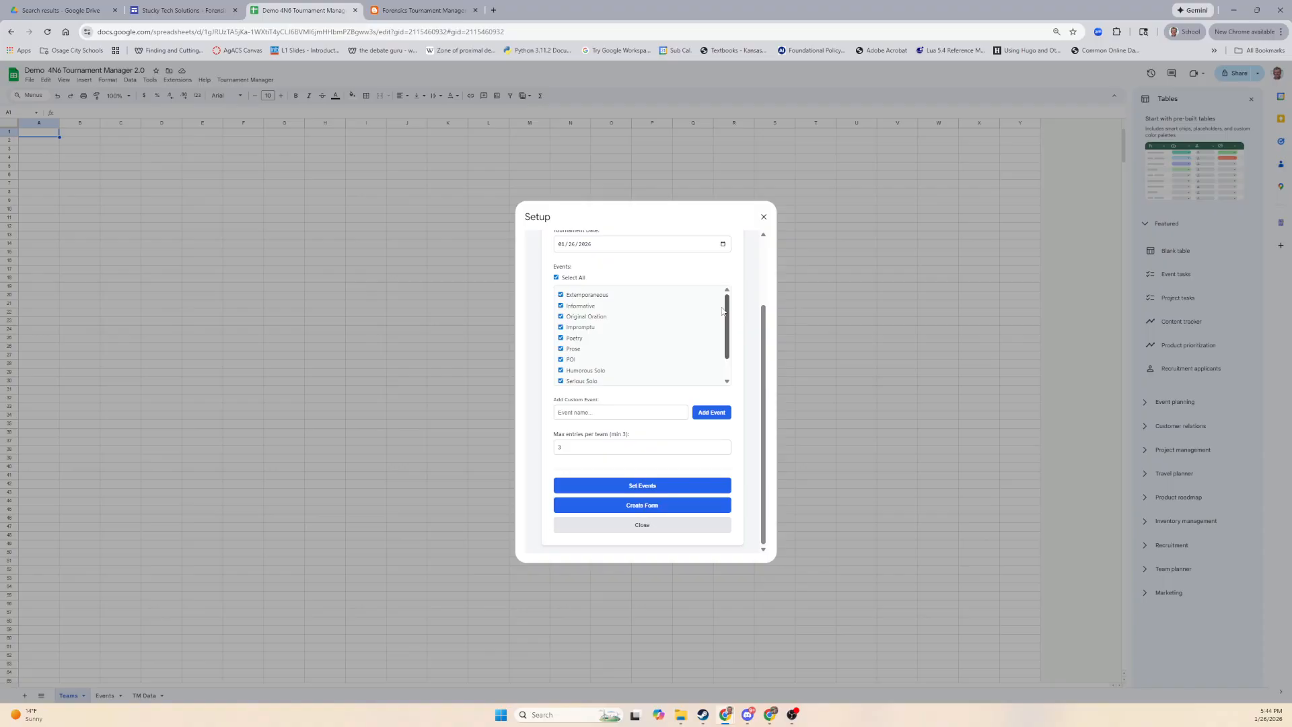
scroll(732, 309, "down", 1)
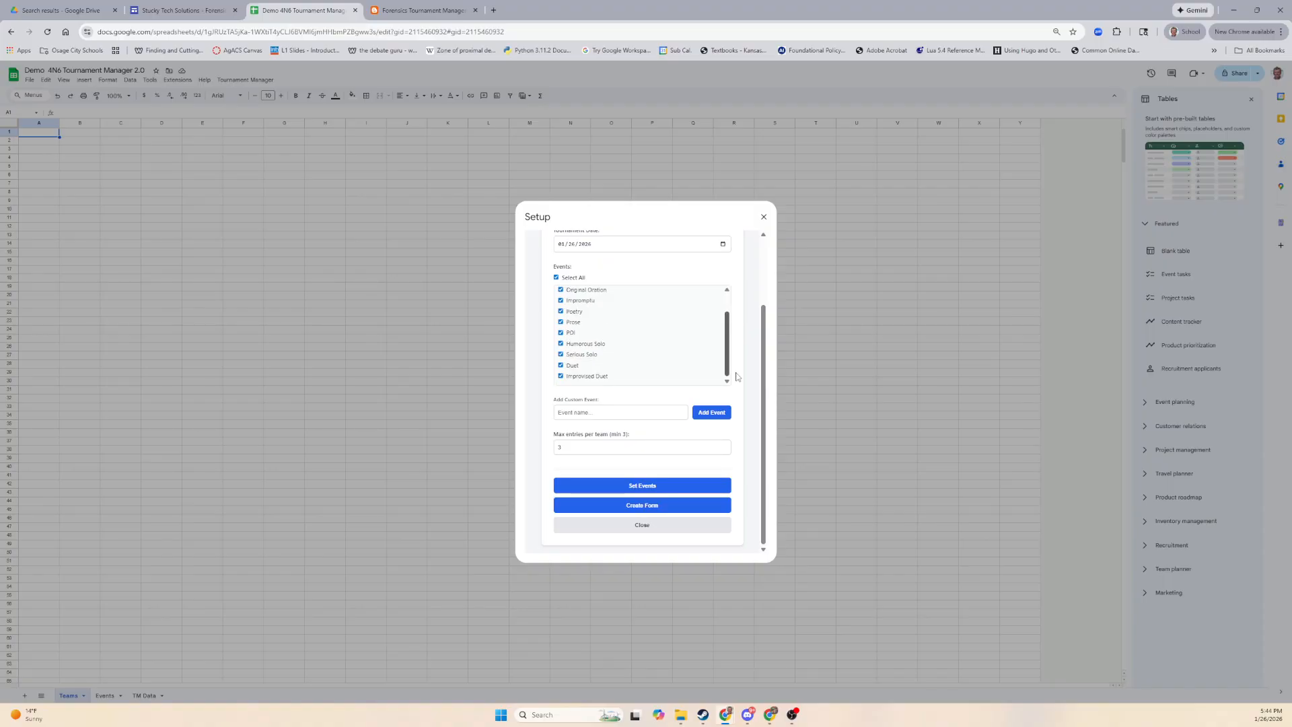
Add a custom HI event and leave it unticked.
left_click(596, 414)
type("HI")
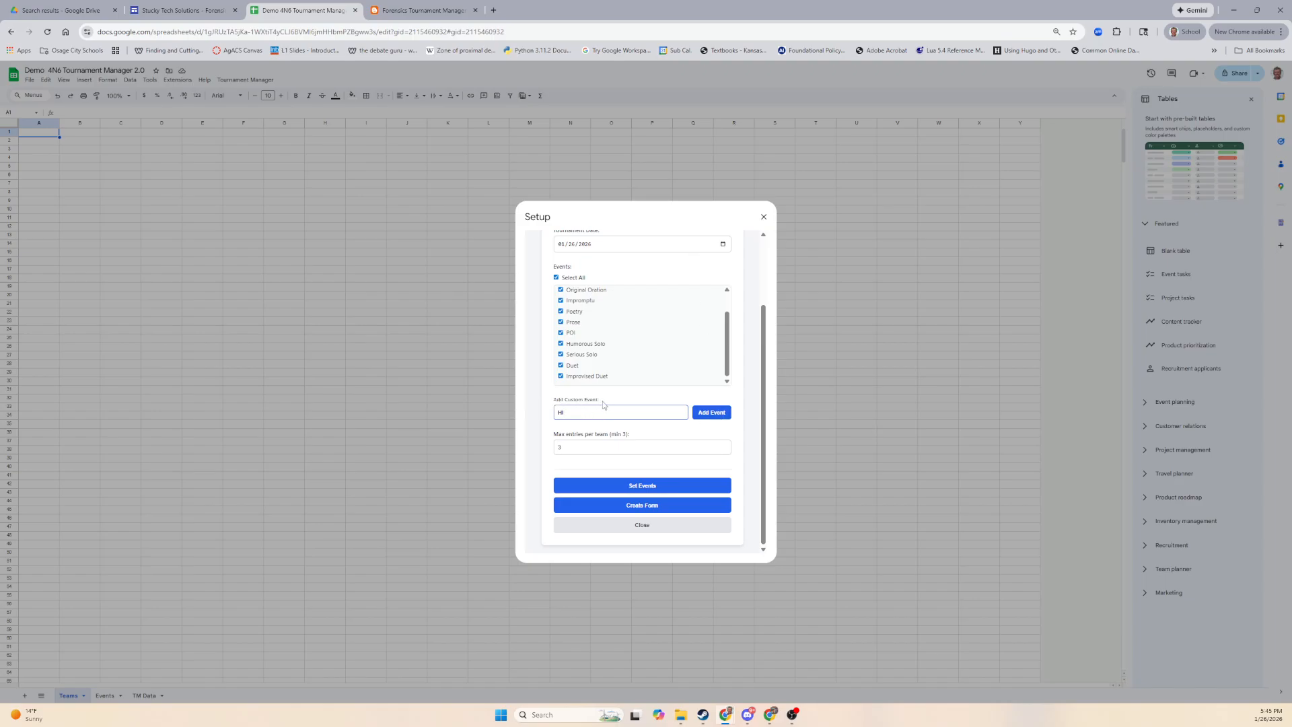
left_click(711, 419)
scroll(605, 357, "down", 1)
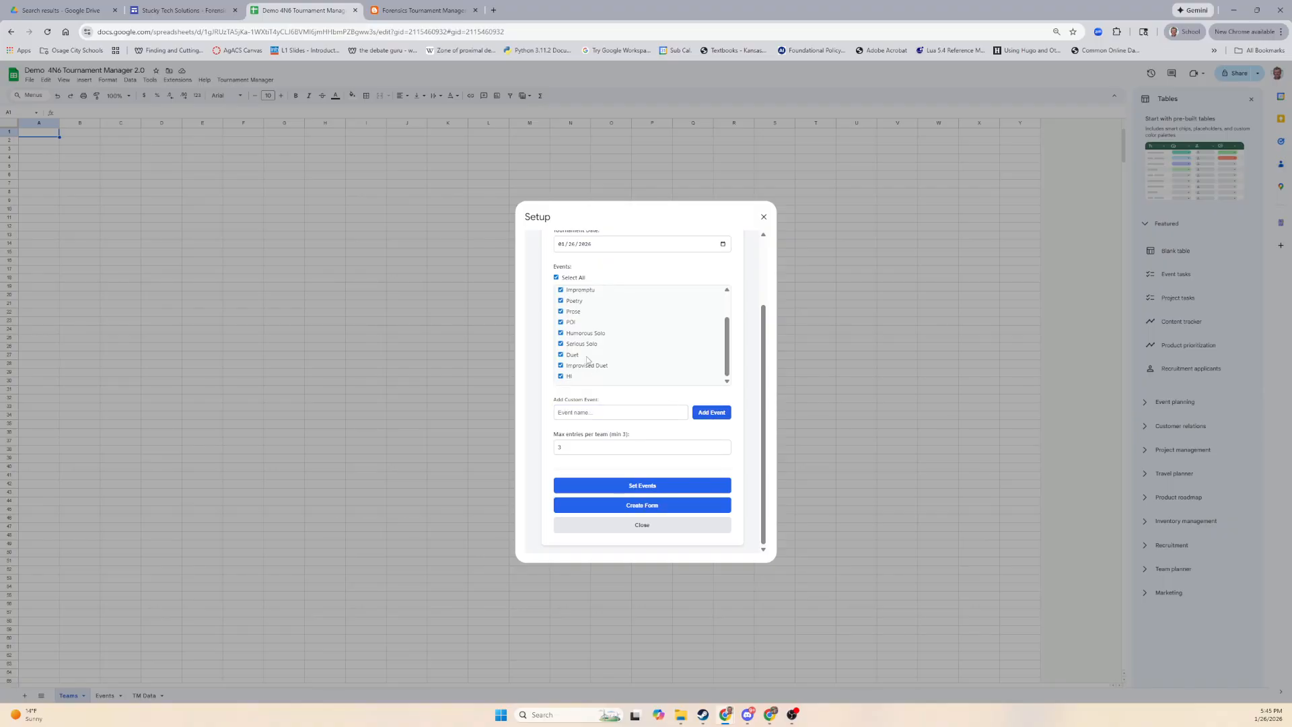
left_click(570, 379)
Set max entries to 4, apply events to Teams, generate the registration form, and close setup.
left_click(595, 444)
left_click(663, 491)
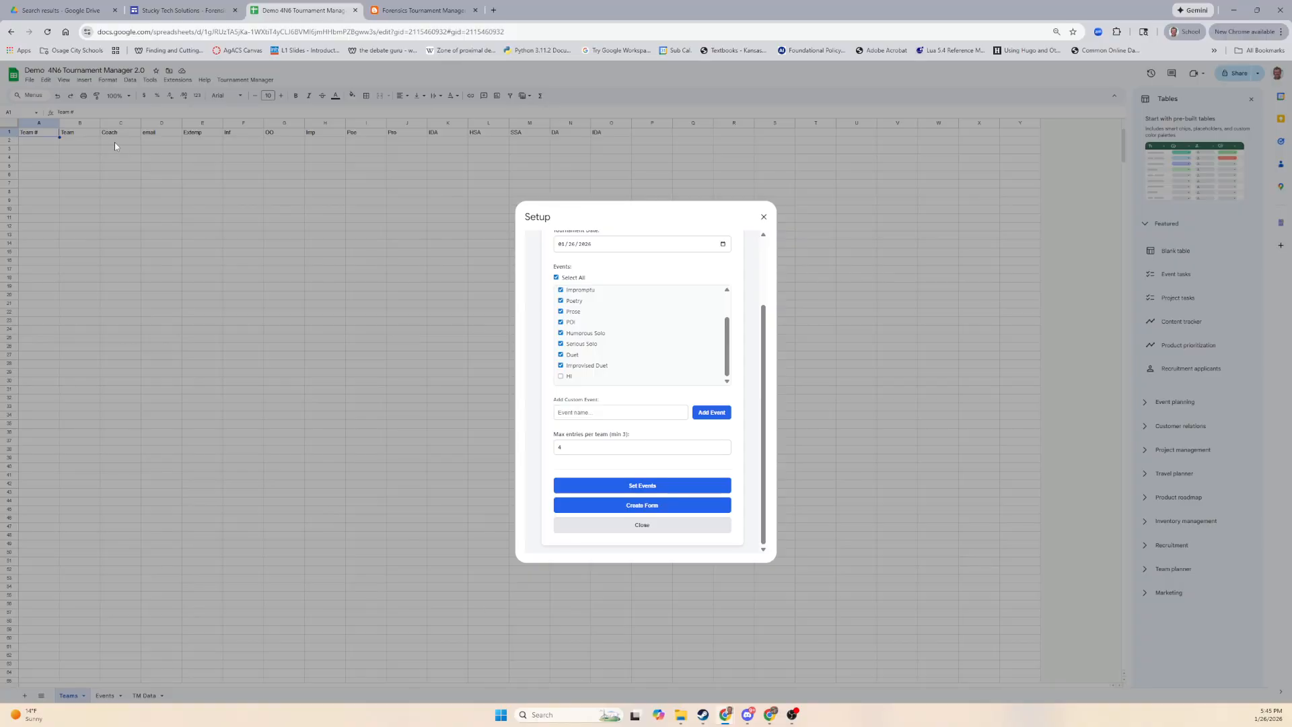
left_click(625, 506)
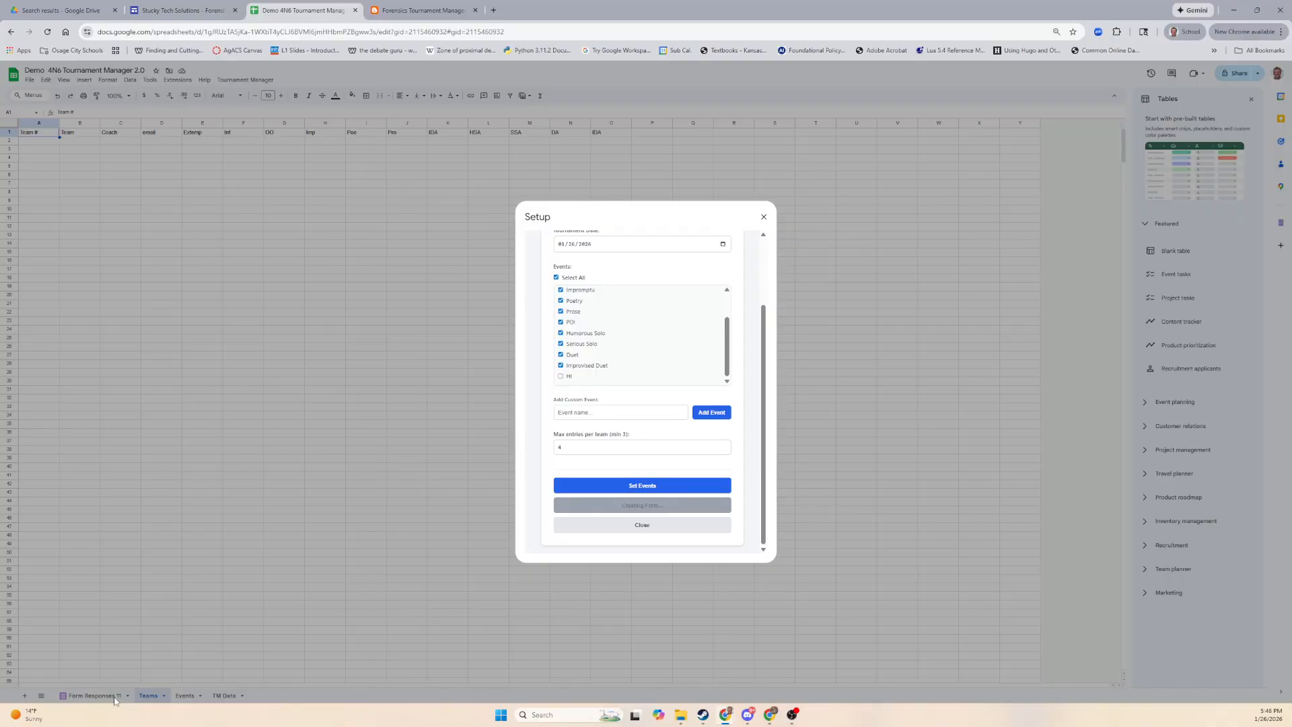
left_click(642, 525)
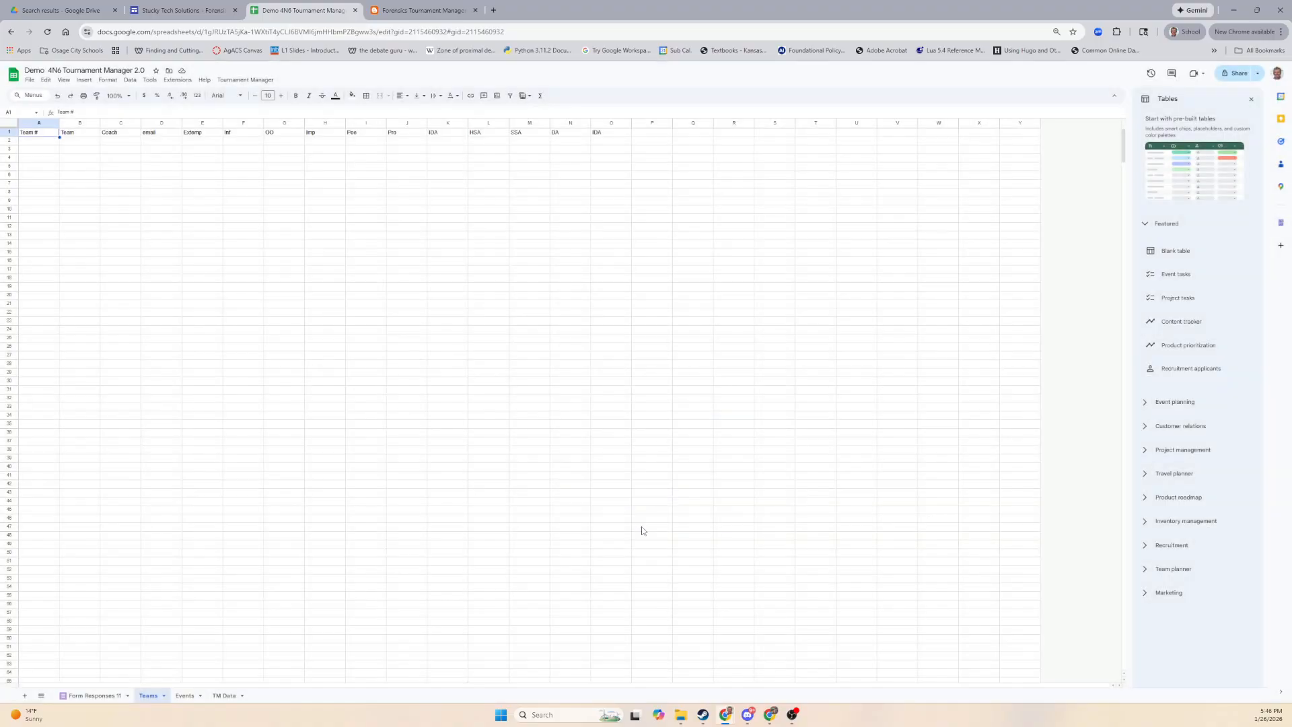
From the Form Responses 11 sheet, open the linked Demo 2026-01-26 entry form for editing.
left_click(93, 697)
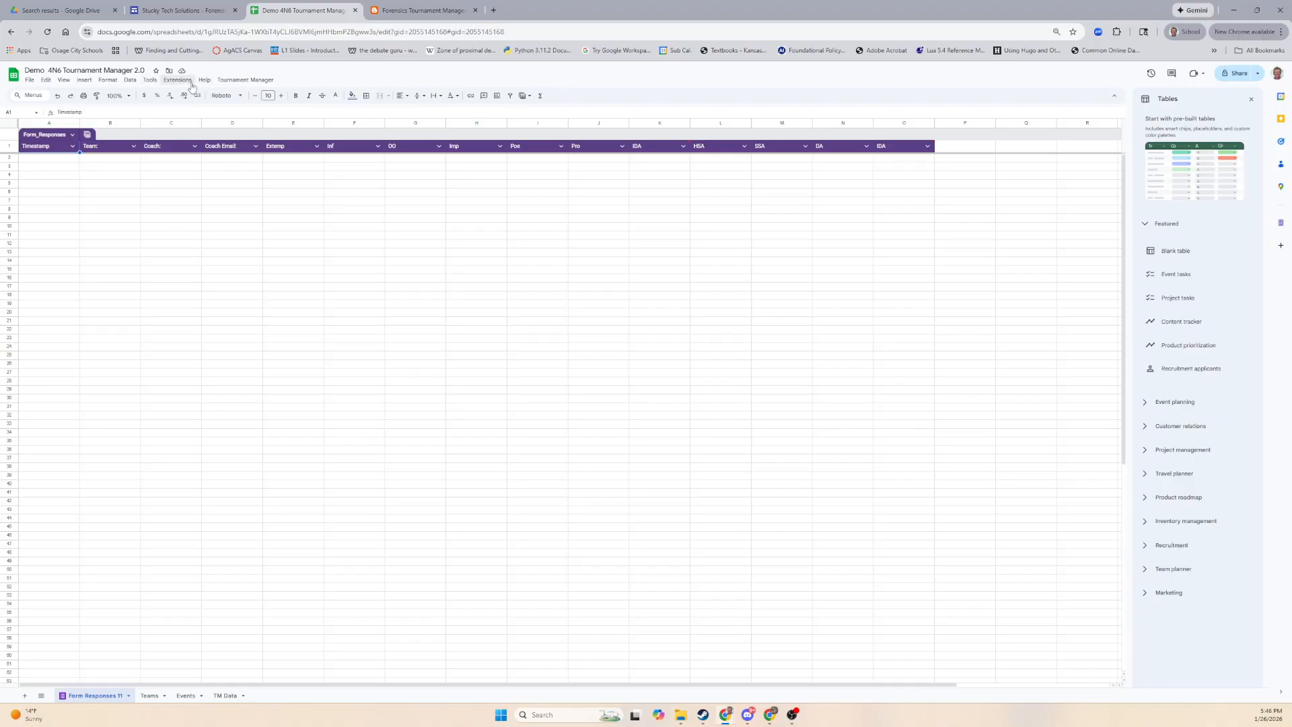
left_click(108, 81)
mouse_move(163, 82)
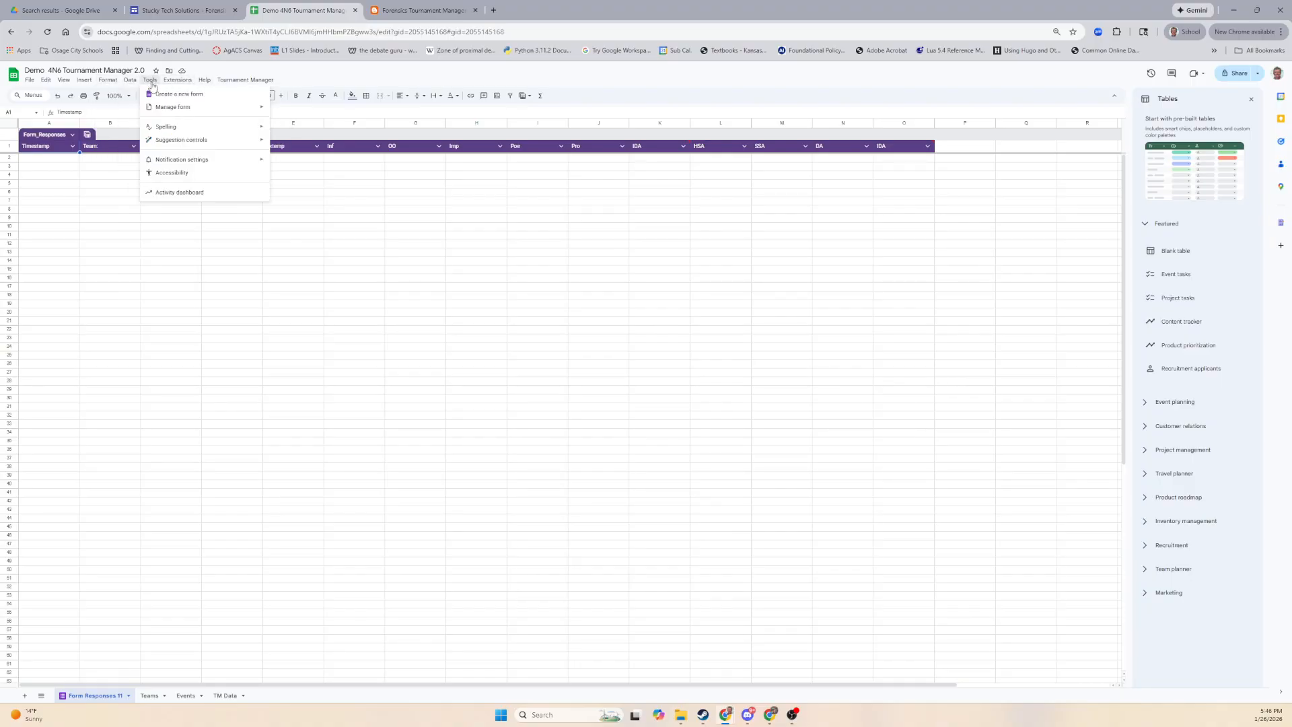
mouse_move(164, 111)
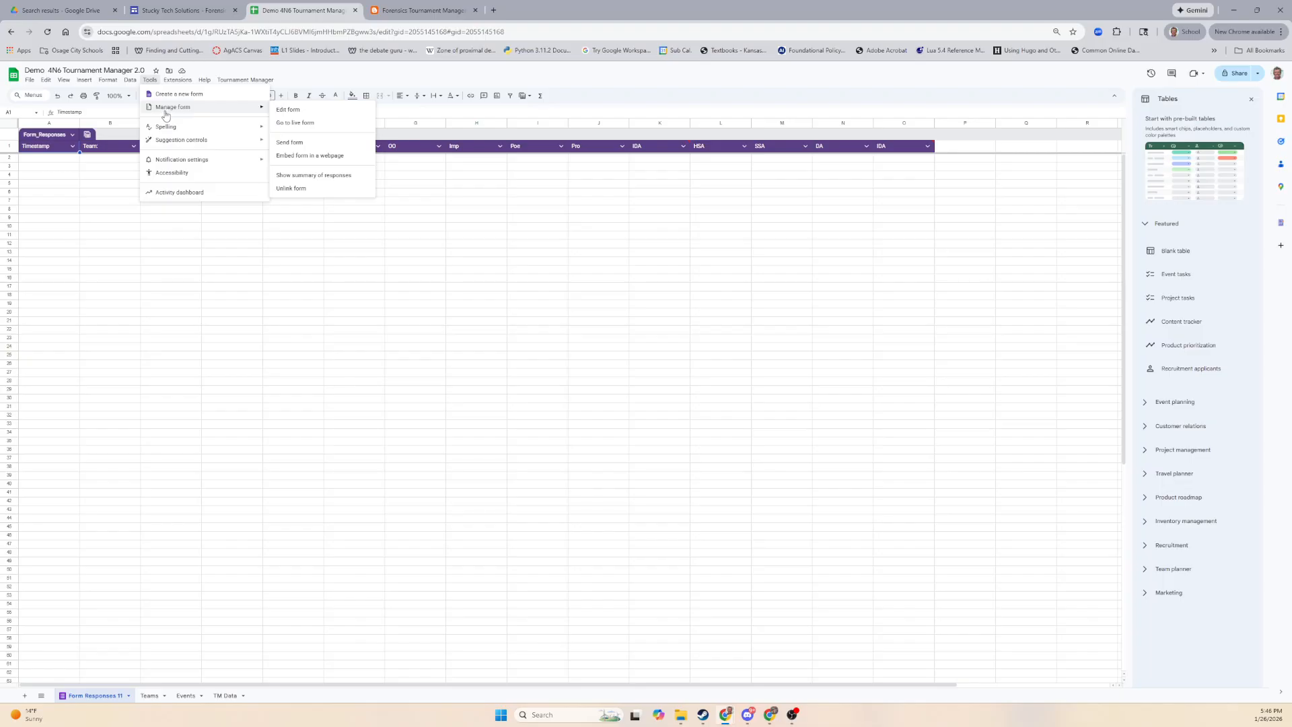
left_click(287, 115)
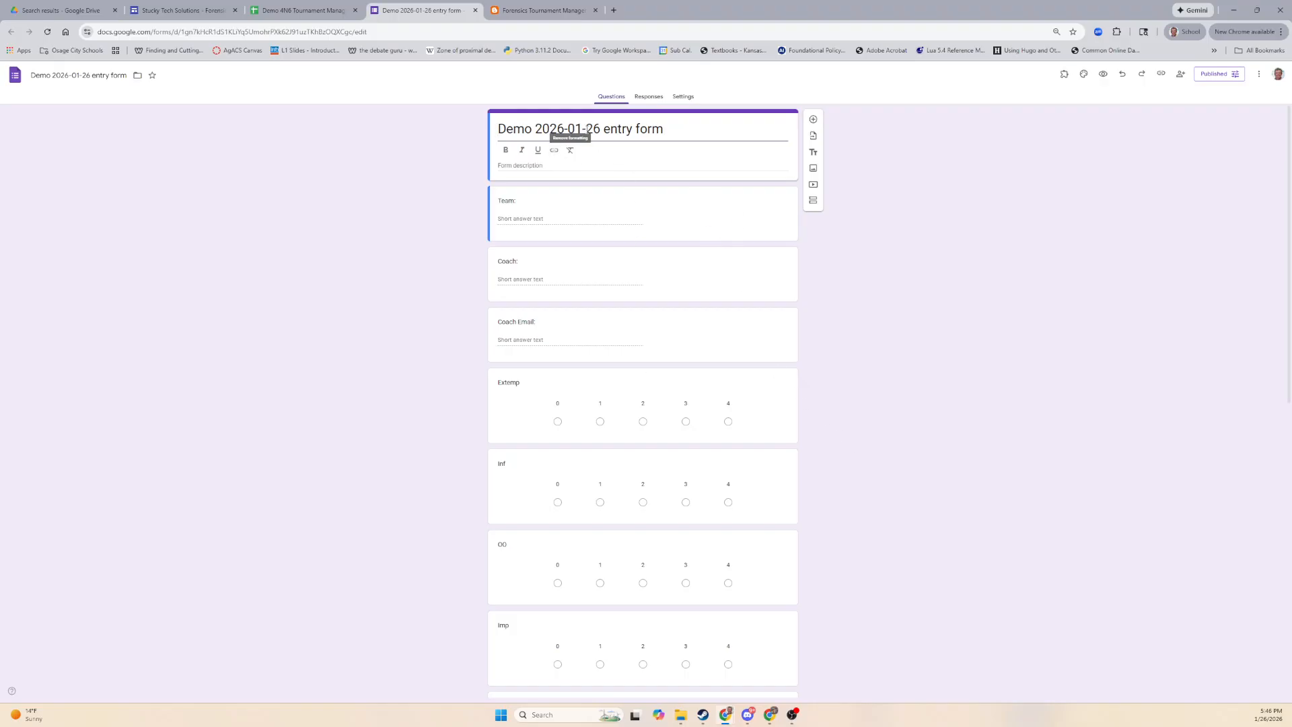
Change the form's responder access to 'Anyone with the link' and save.
scroll(763, 337, "down", 3)
scroll(763, 350, "up", 3)
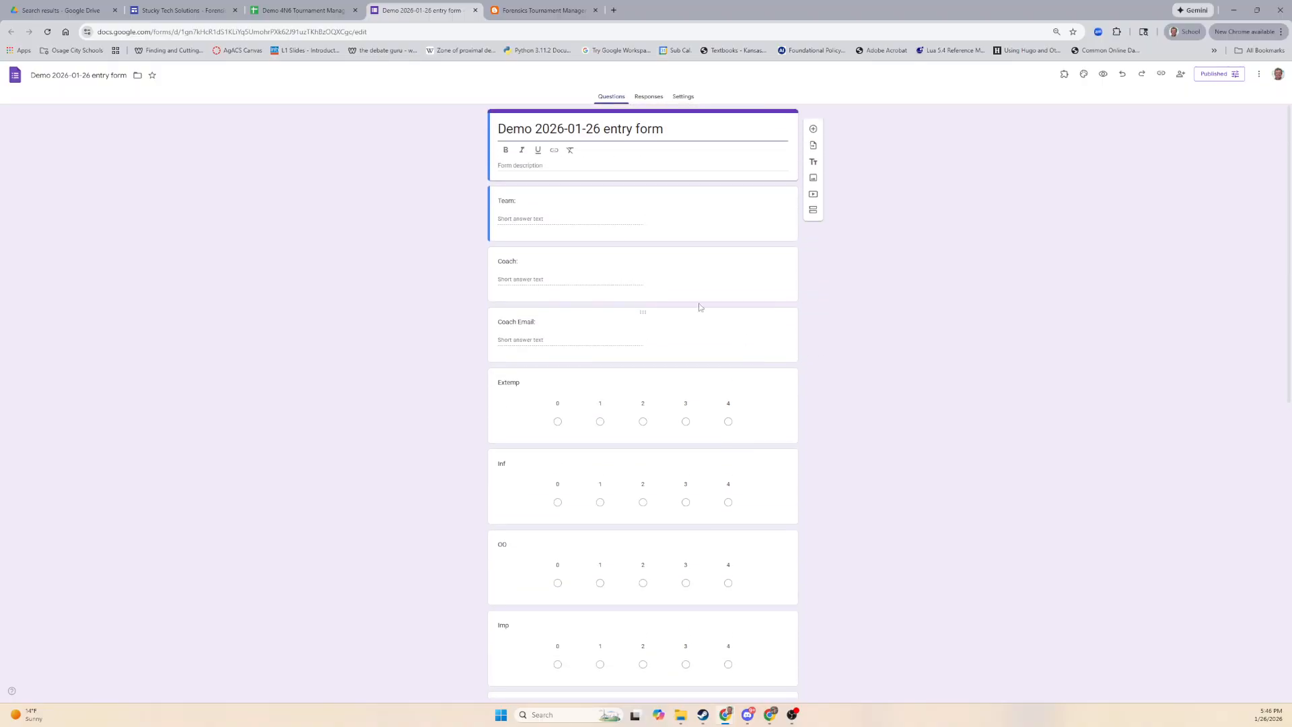
left_click_drag(514, 128, 664, 129)
left_click(704, 129)
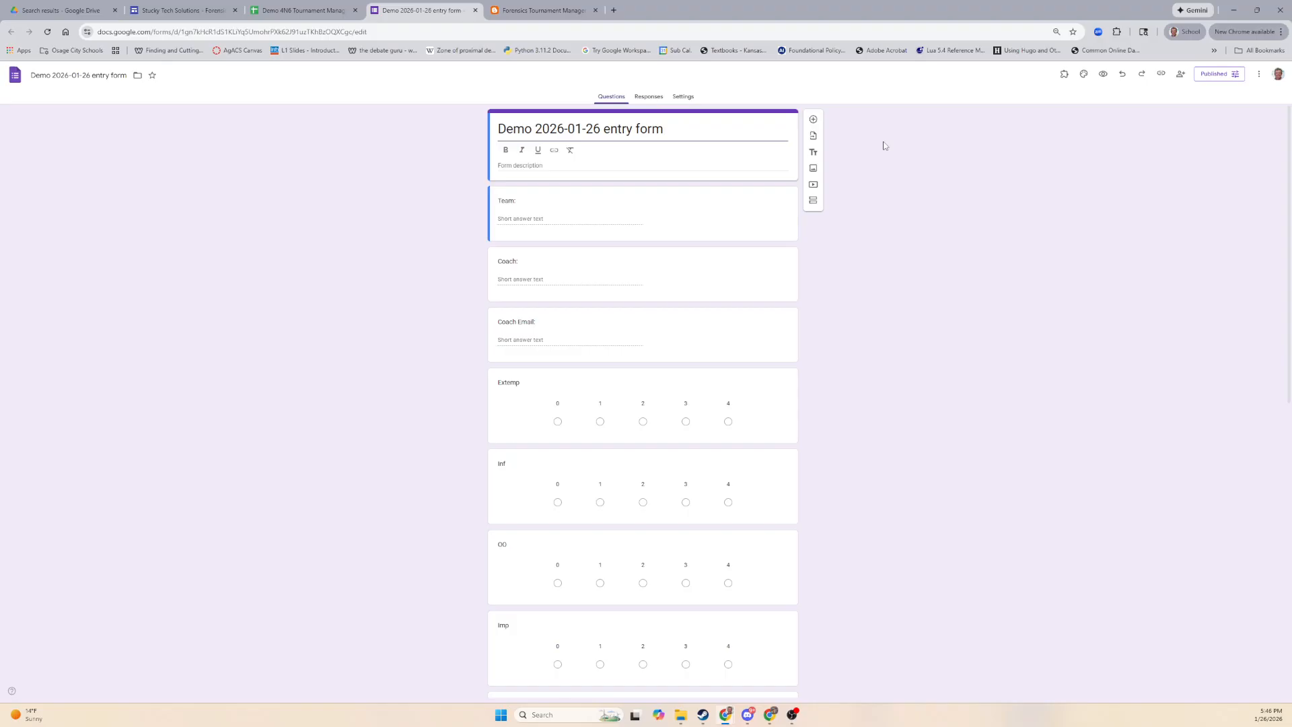
left_click(1228, 77)
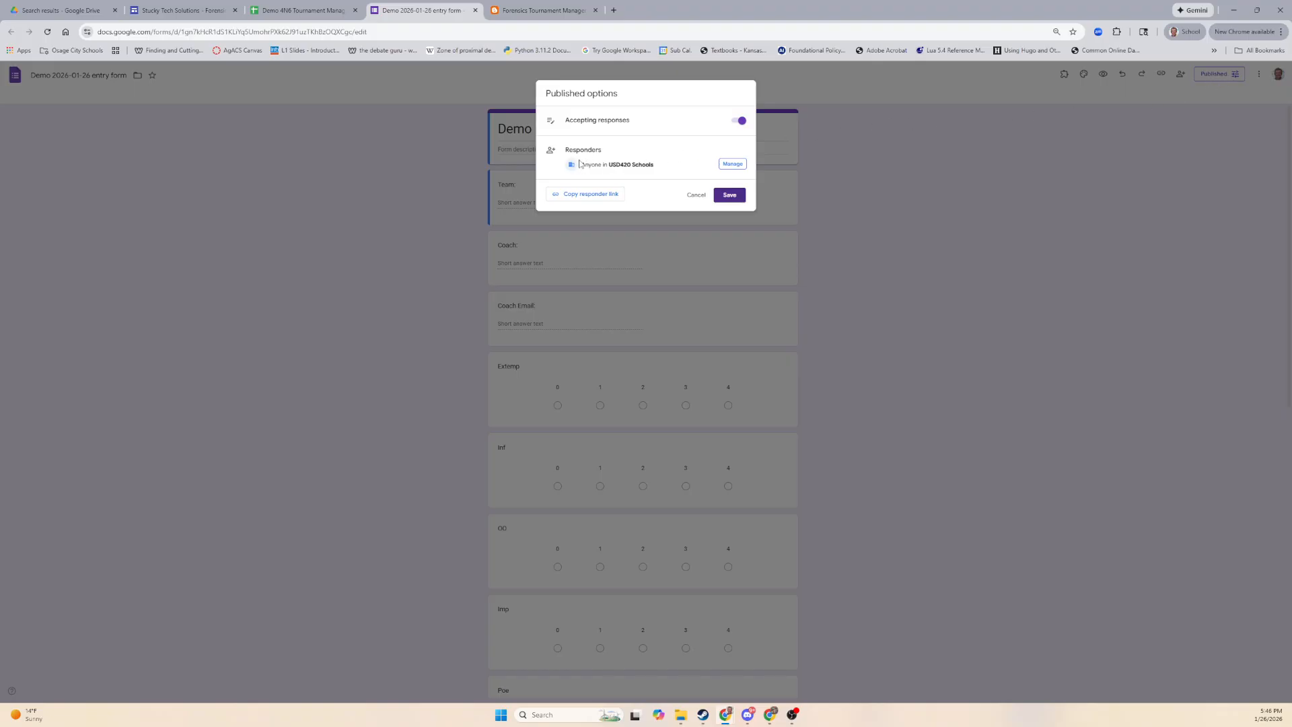
left_click_drag(585, 164, 655, 175)
left_click(665, 166)
left_click(728, 165)
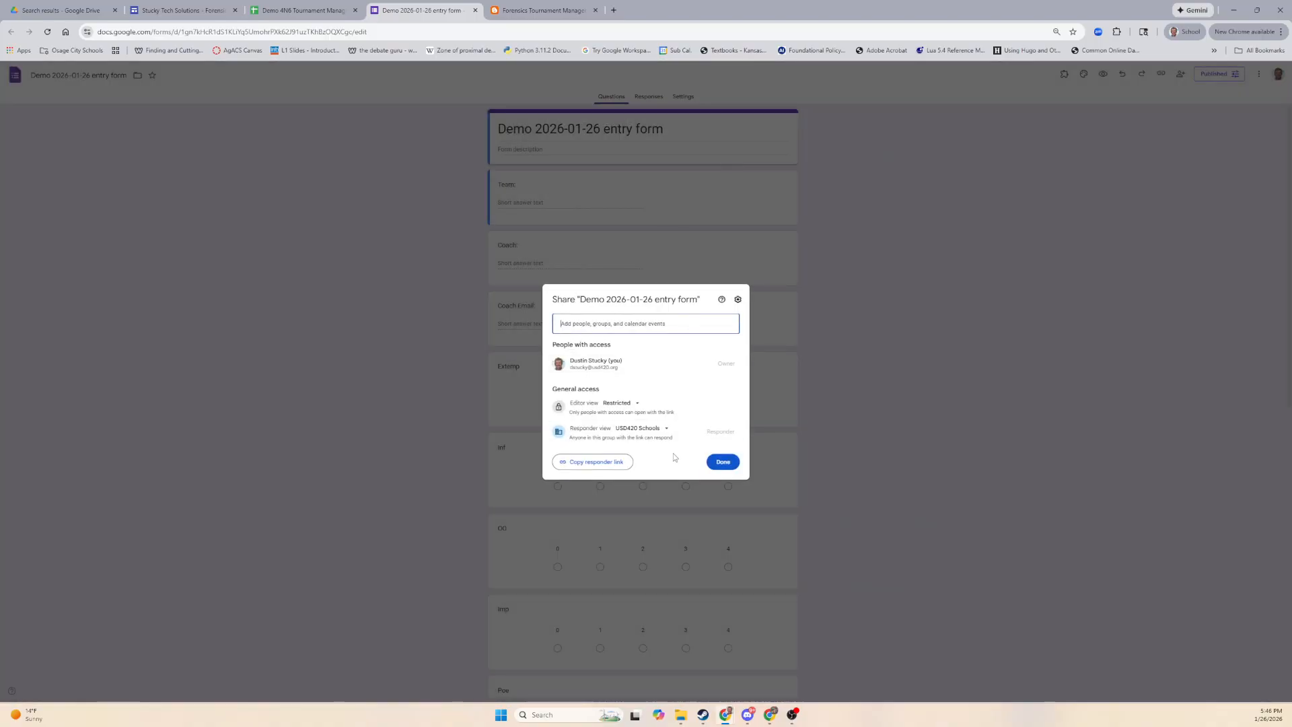
left_click(636, 429)
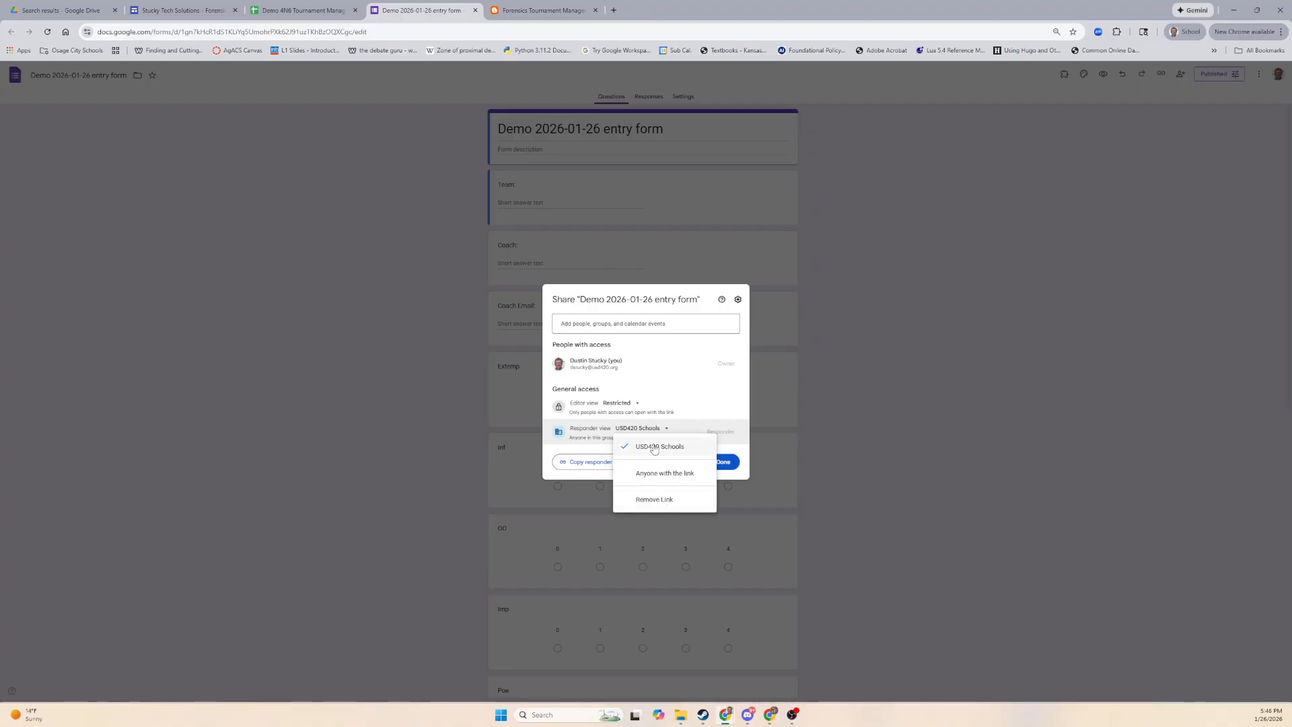
left_click(672, 475)
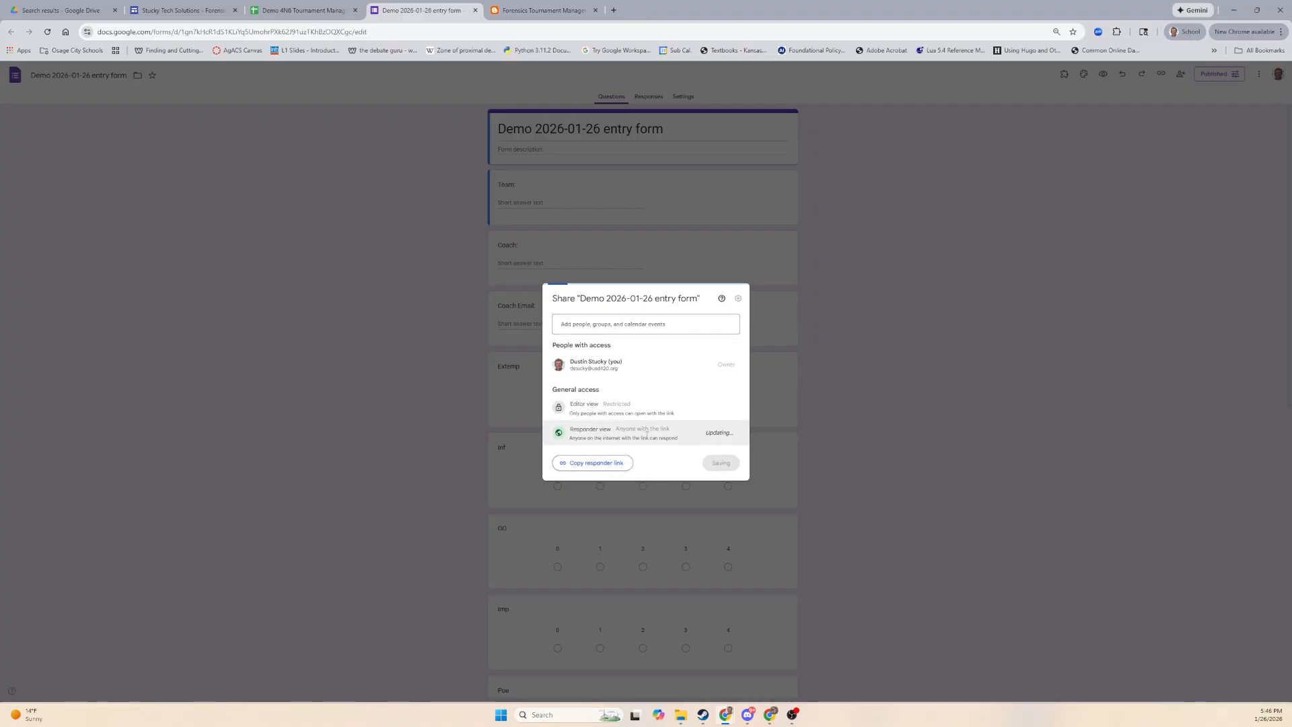
left_click(723, 461)
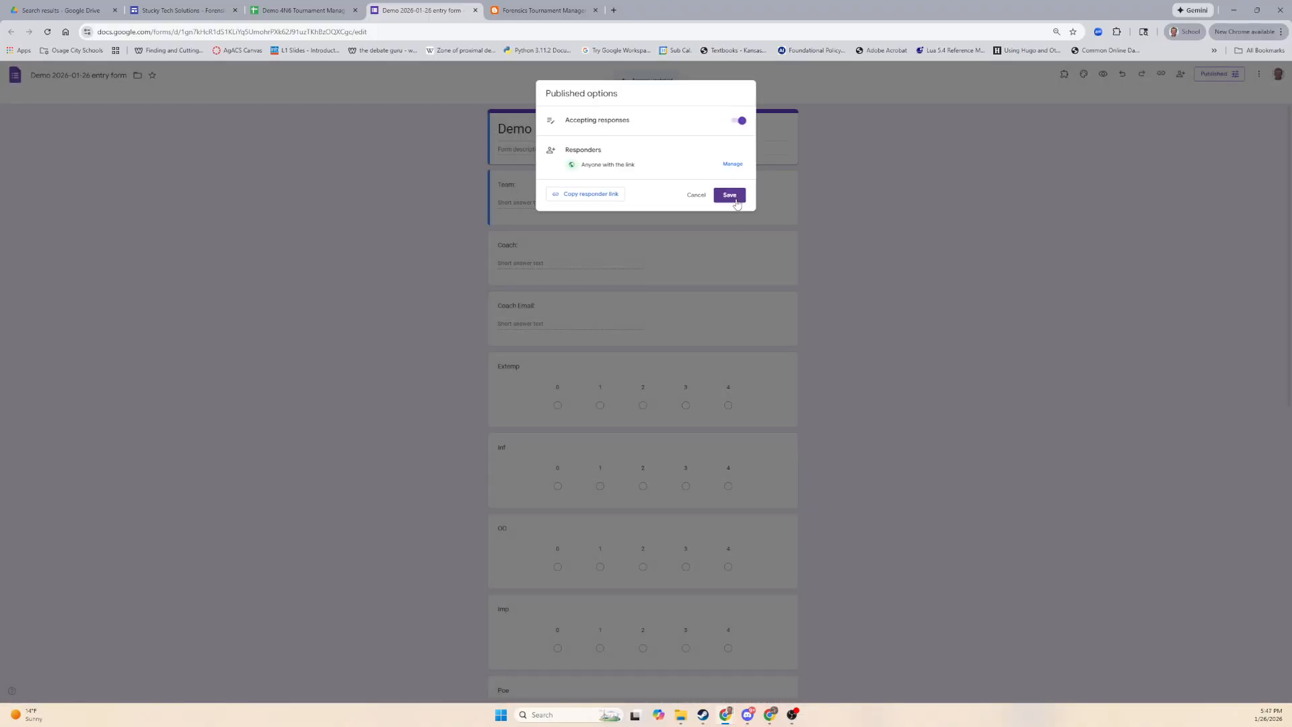
left_click(736, 202)
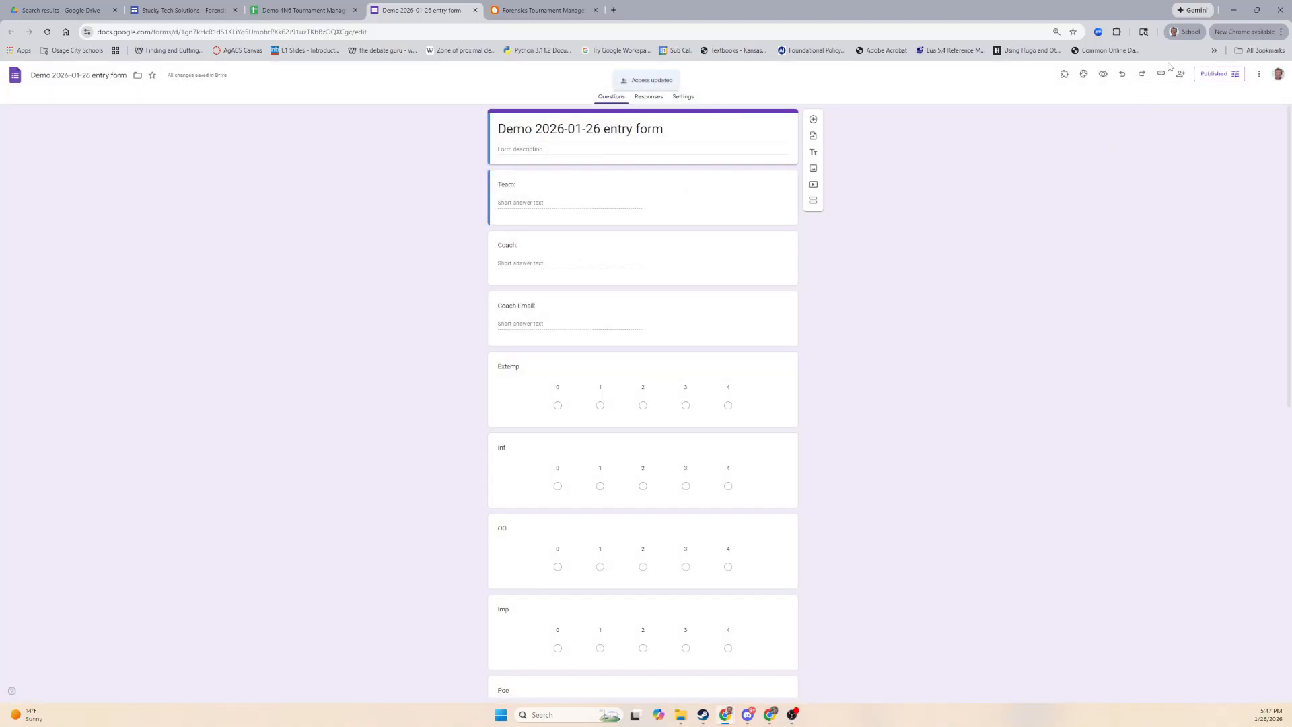
View the form's responder link, then return to the tournament spreadsheet.
left_click(1207, 79)
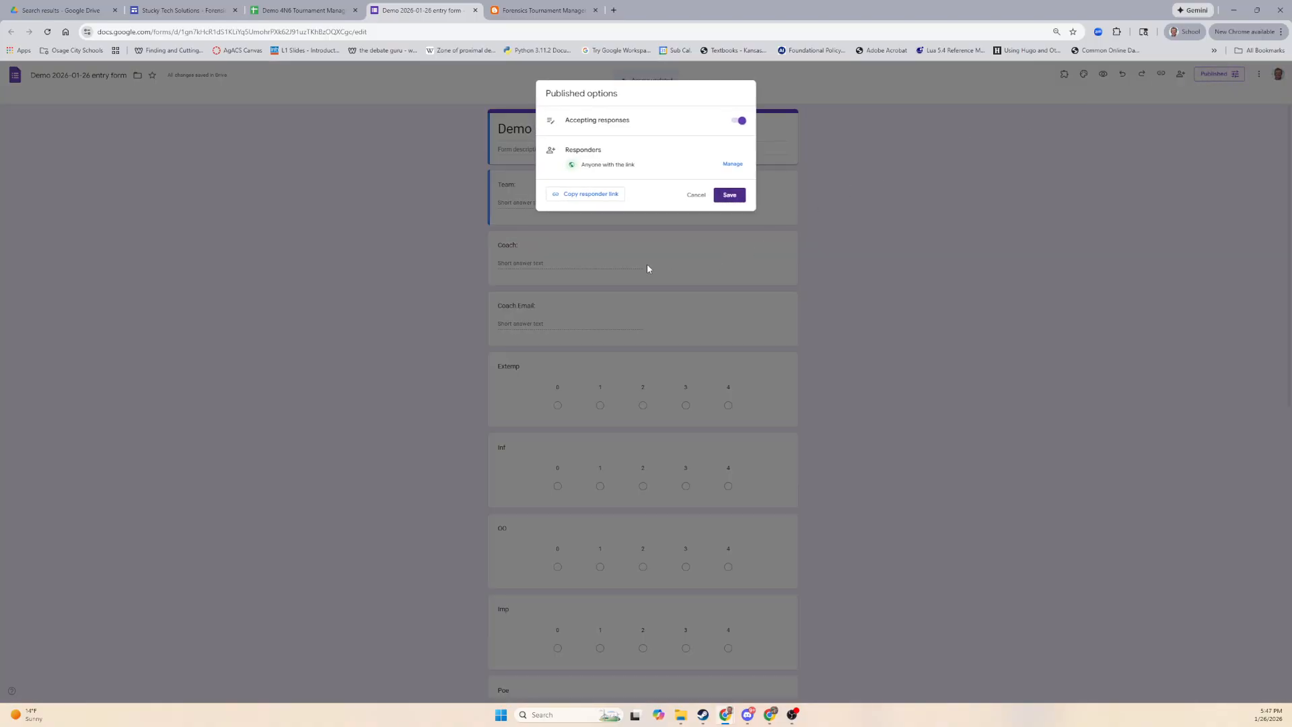
left_click(588, 195)
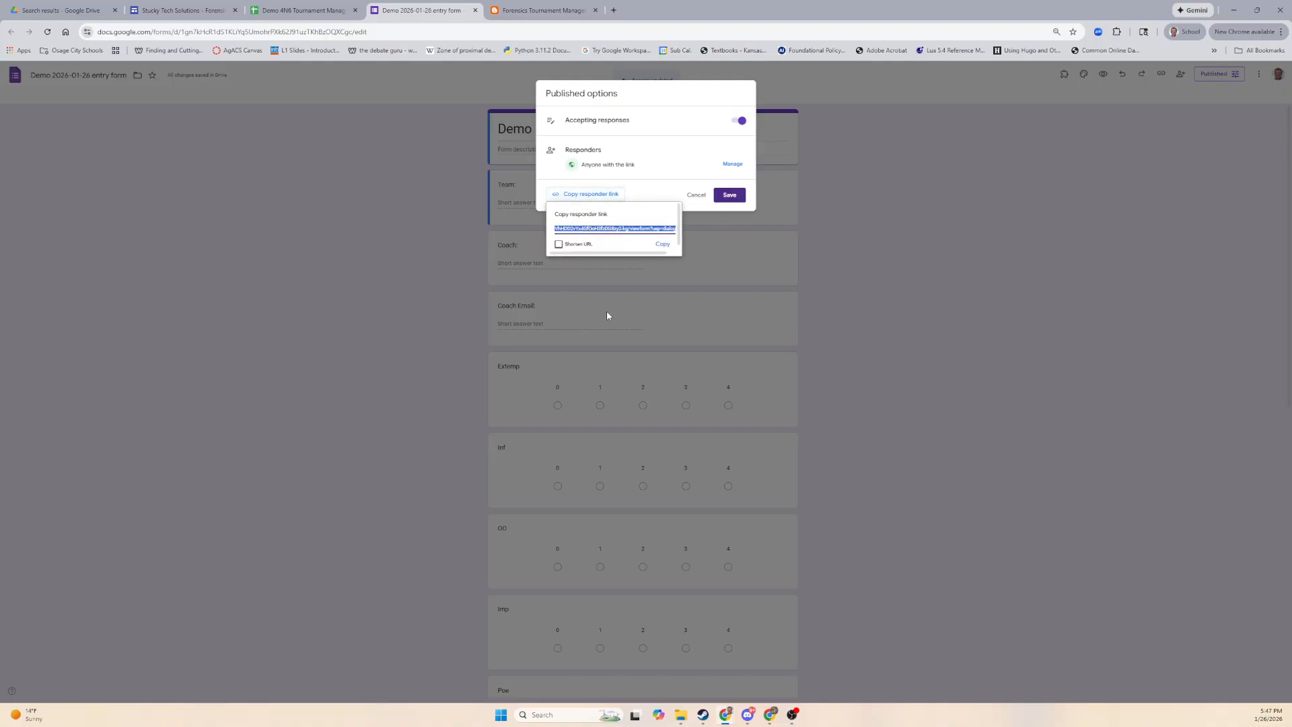
left_click(379, 291)
left_click(378, 291)
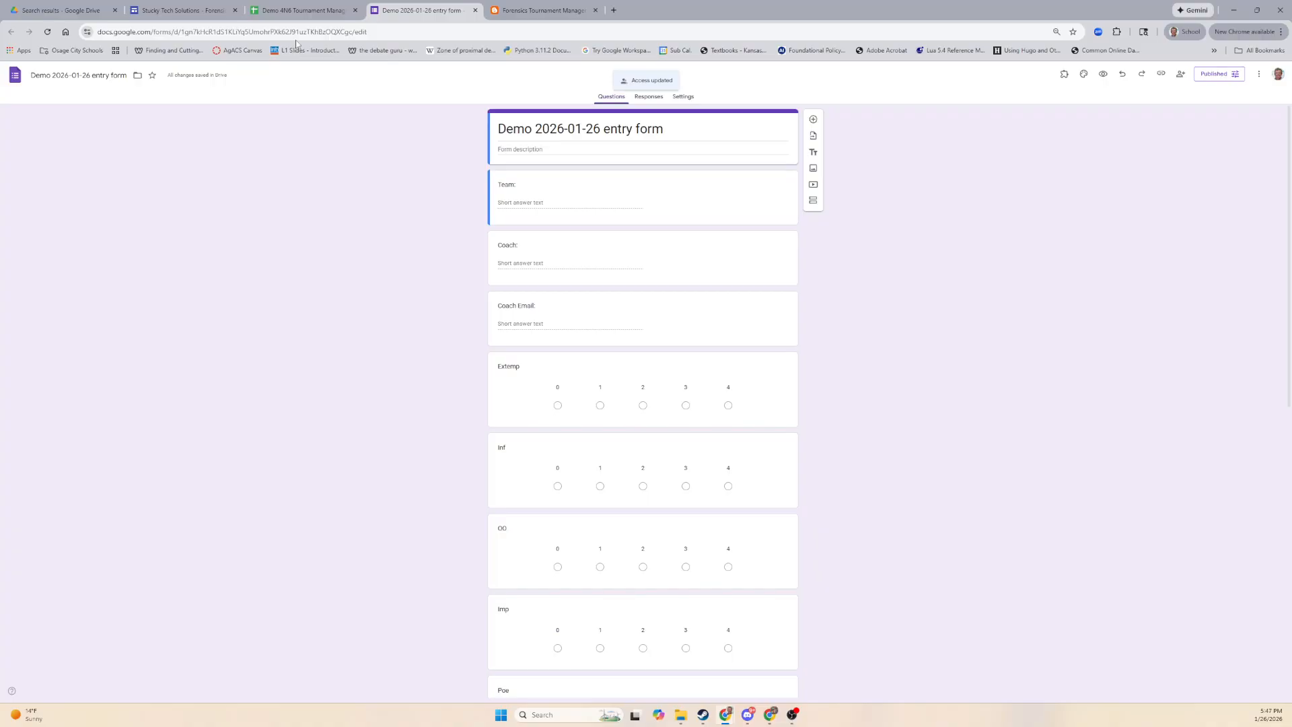
left_click(274, 9)
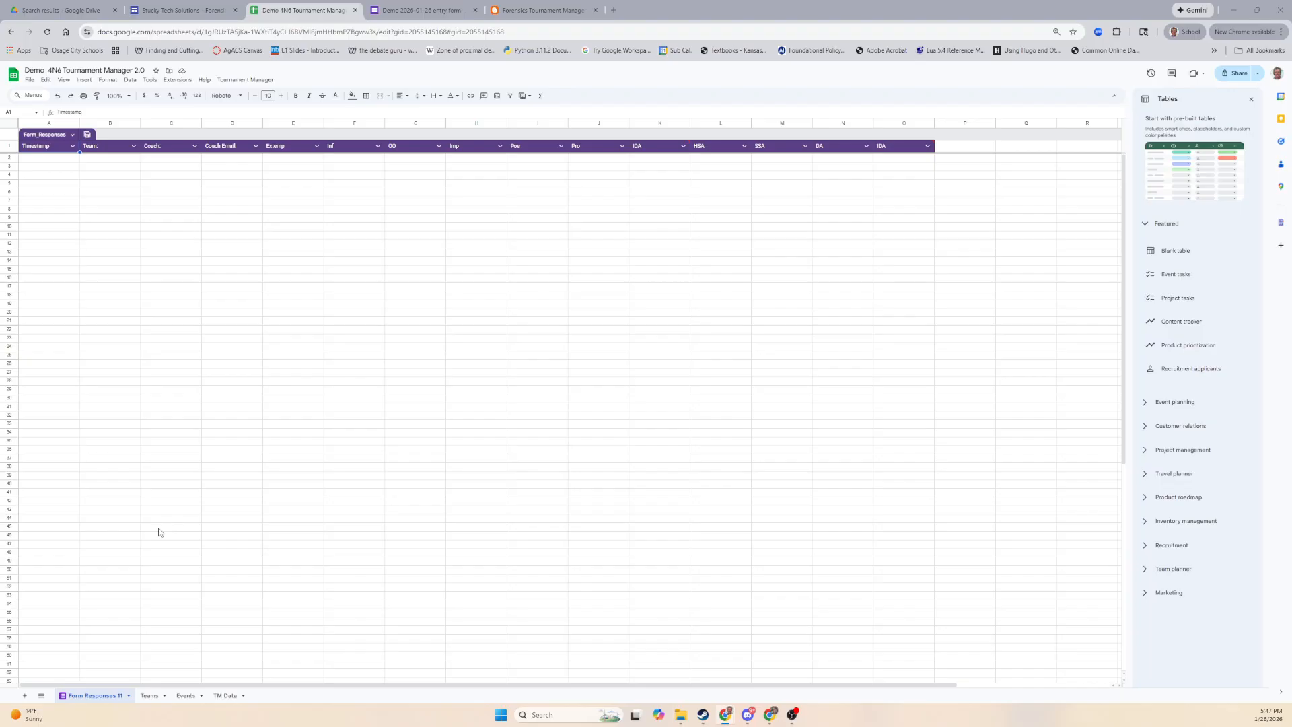
Show the Teams sheet with its Team #, Team, Coach, email and event headers.
left_click(150, 695)
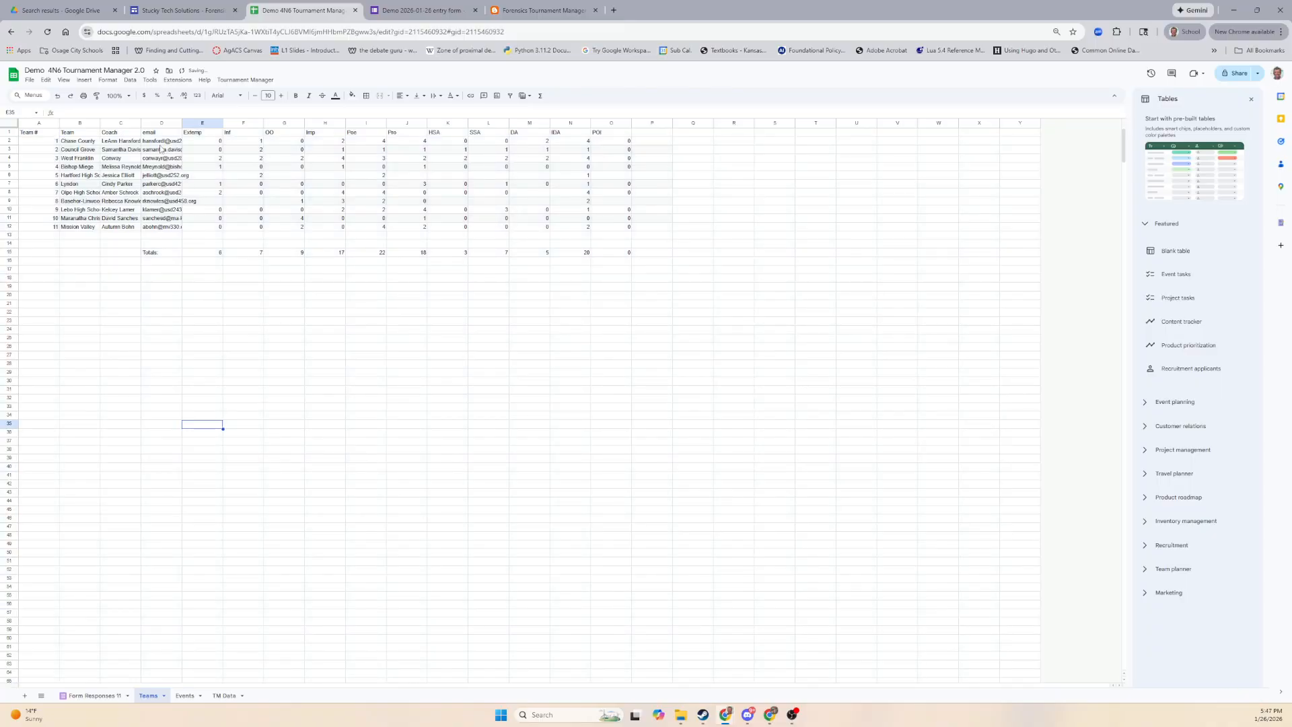
Replace the team emails with one placeholder coach address filled down D2:D12.
mouse_move(162, 131)
left_mouse_down()
mouse_move(168, 237)
mouse_move(157, 146)
left_mouse_up()
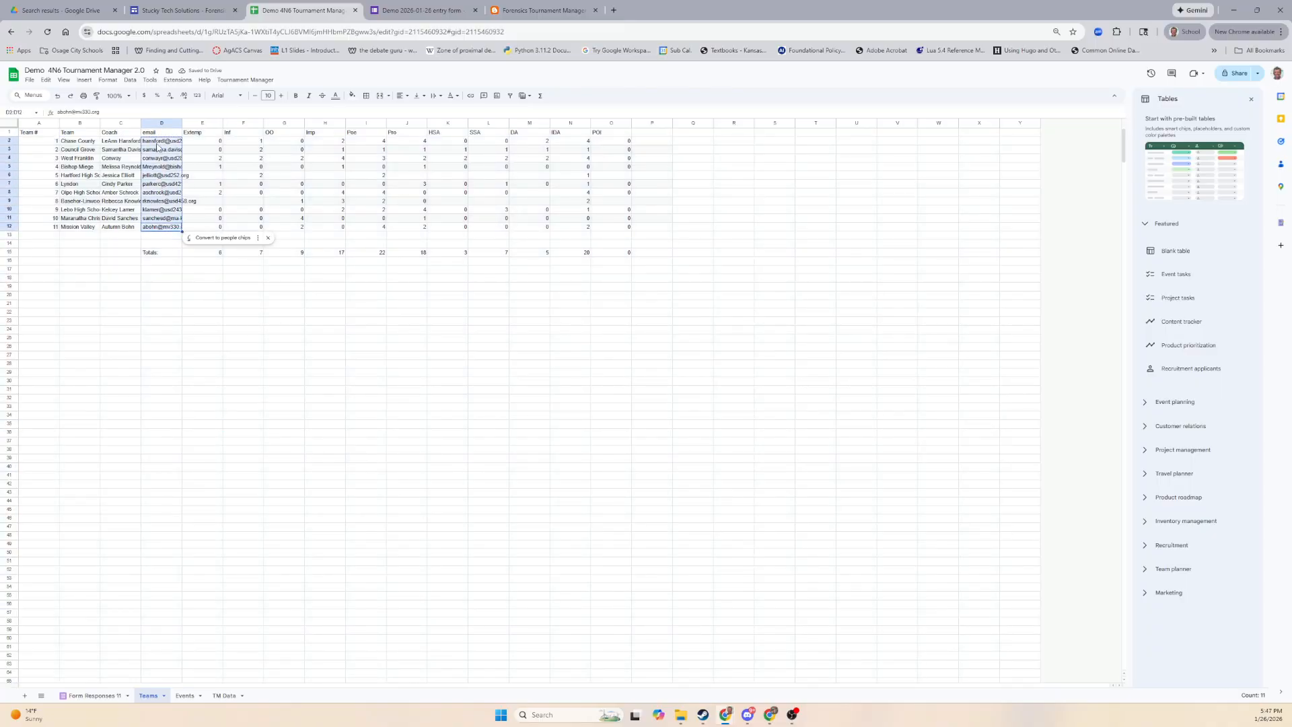
key("Delete")
left_click(157, 146)
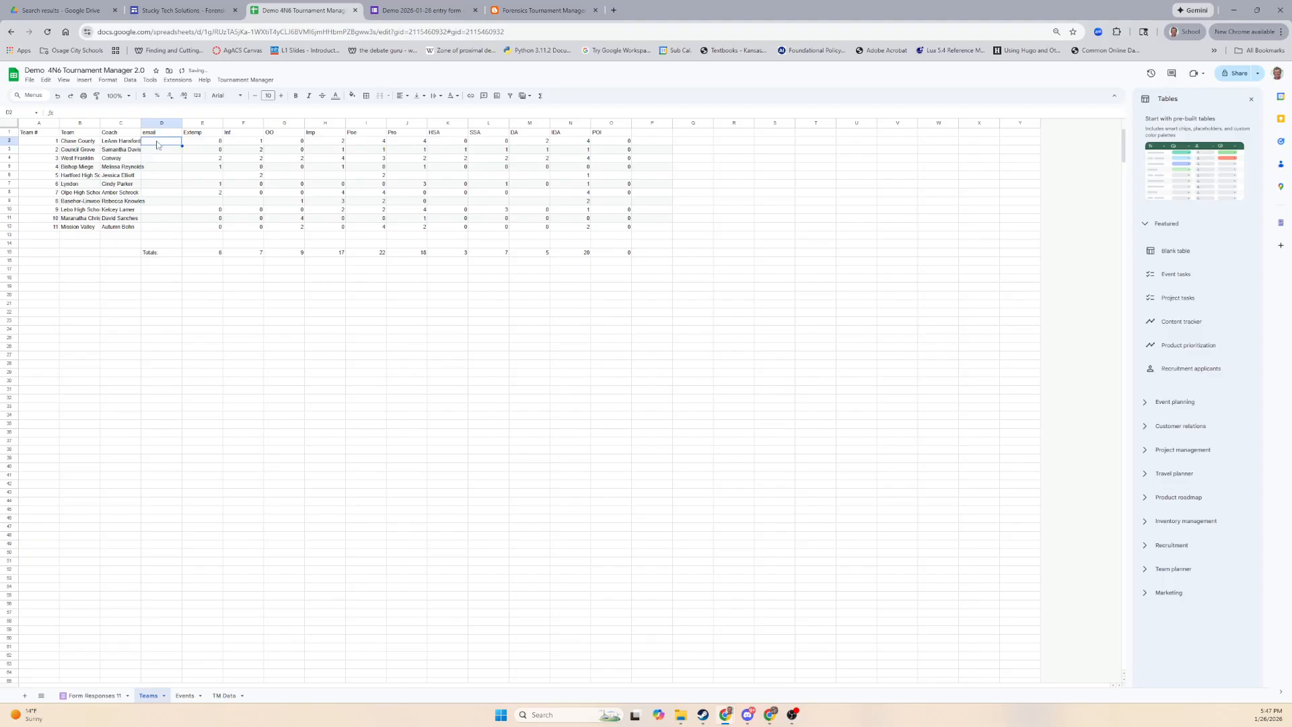
key("Return")
left_click(157, 144)
left_click_drag(182, 145, 179, 227)
left_click(186, 347)
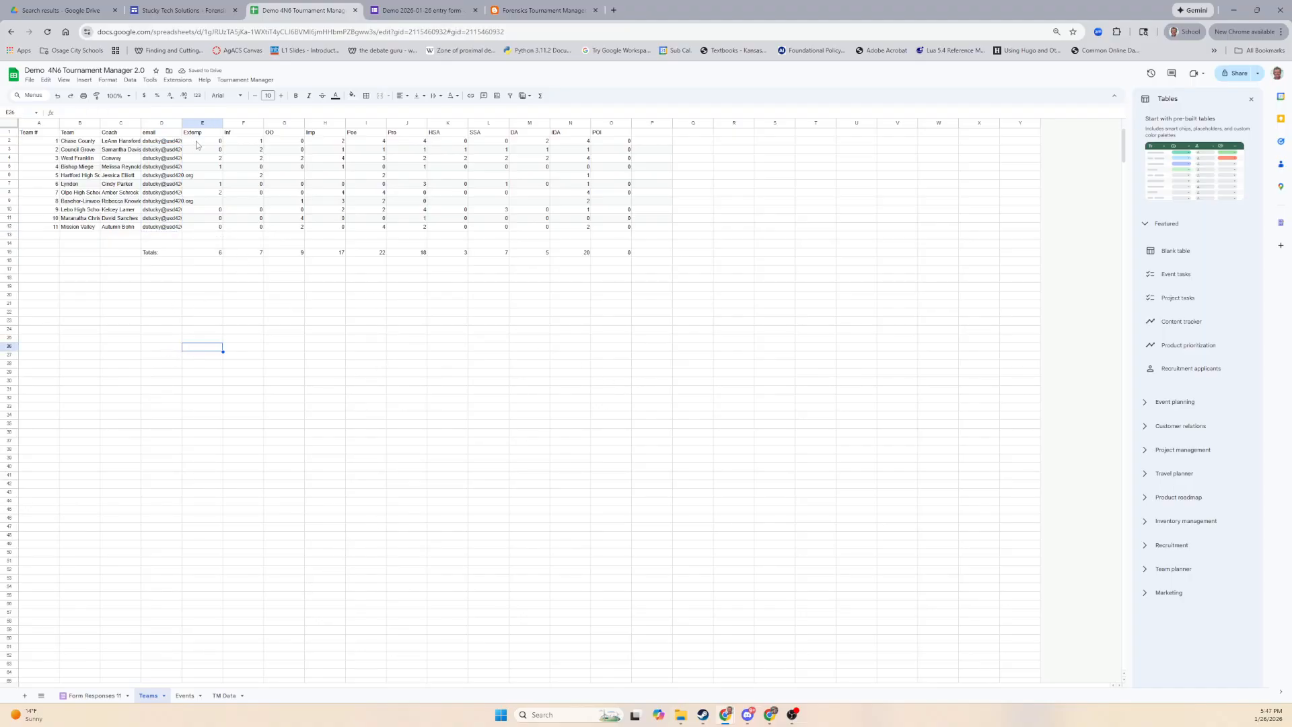
Review the eleven teams' event entry counts and open the Tournament Manager menu.
left_click_drag(207, 143, 629, 229)
left_click(448, 356)
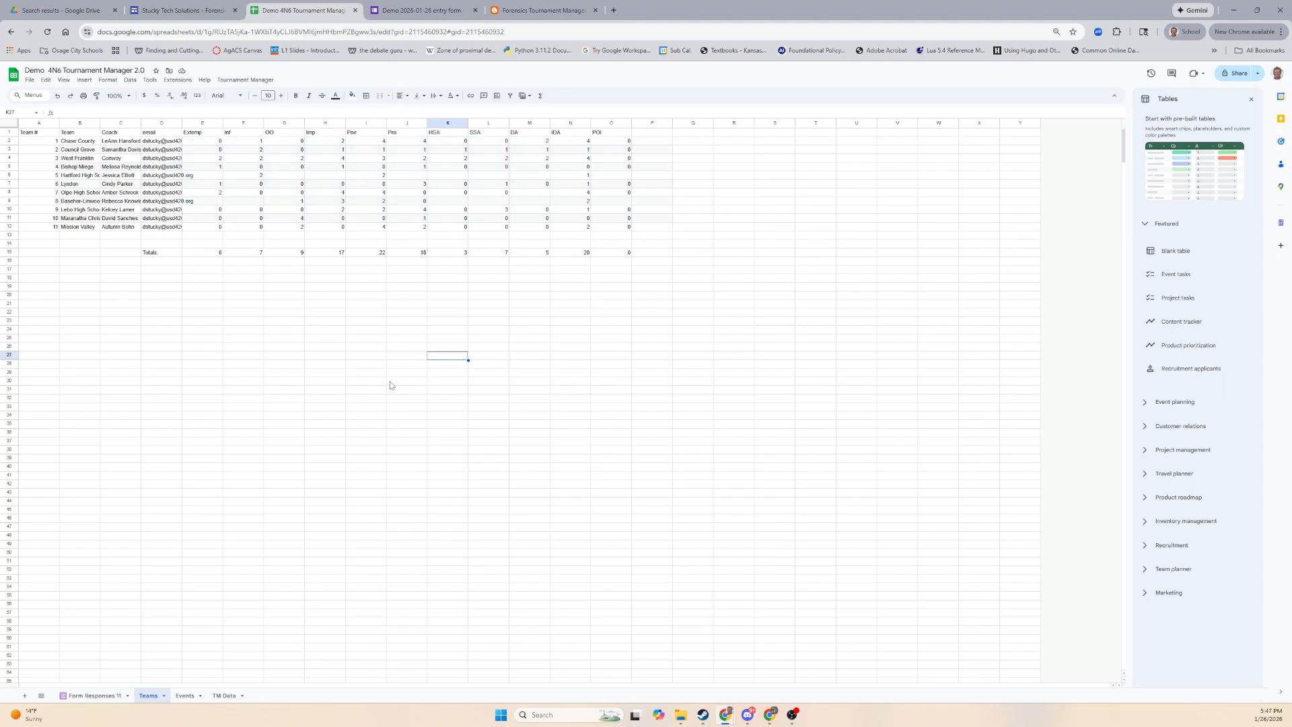
left_click(240, 80)
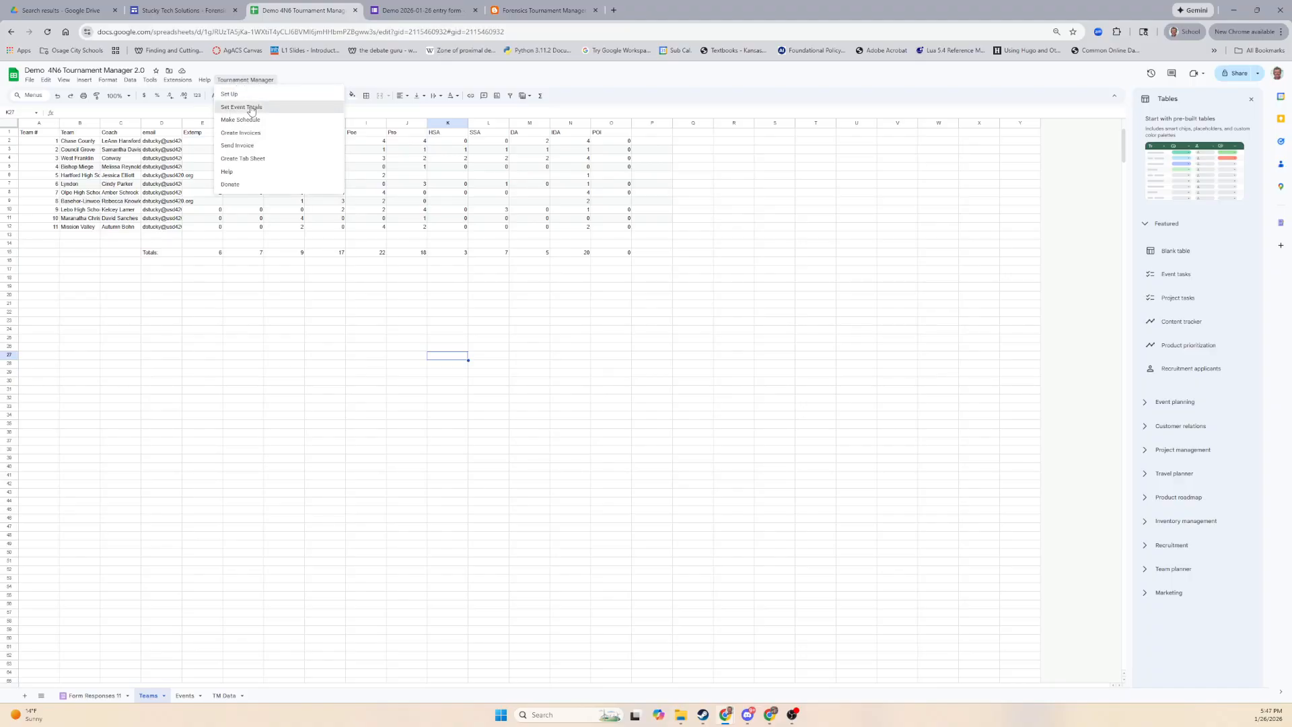
Run Set Event Totals and inspect the Events sheet's total, rooms-needed and average formulas.
left_click(251, 107)
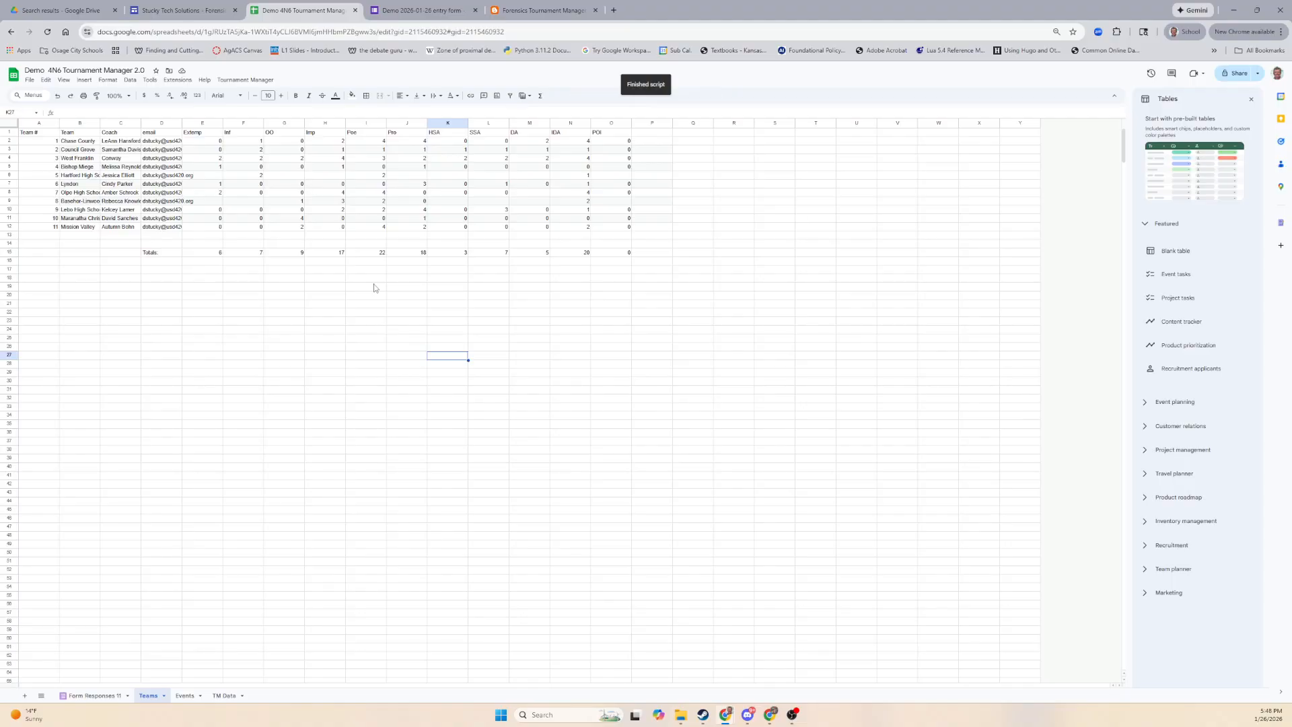
left_click(184, 695)
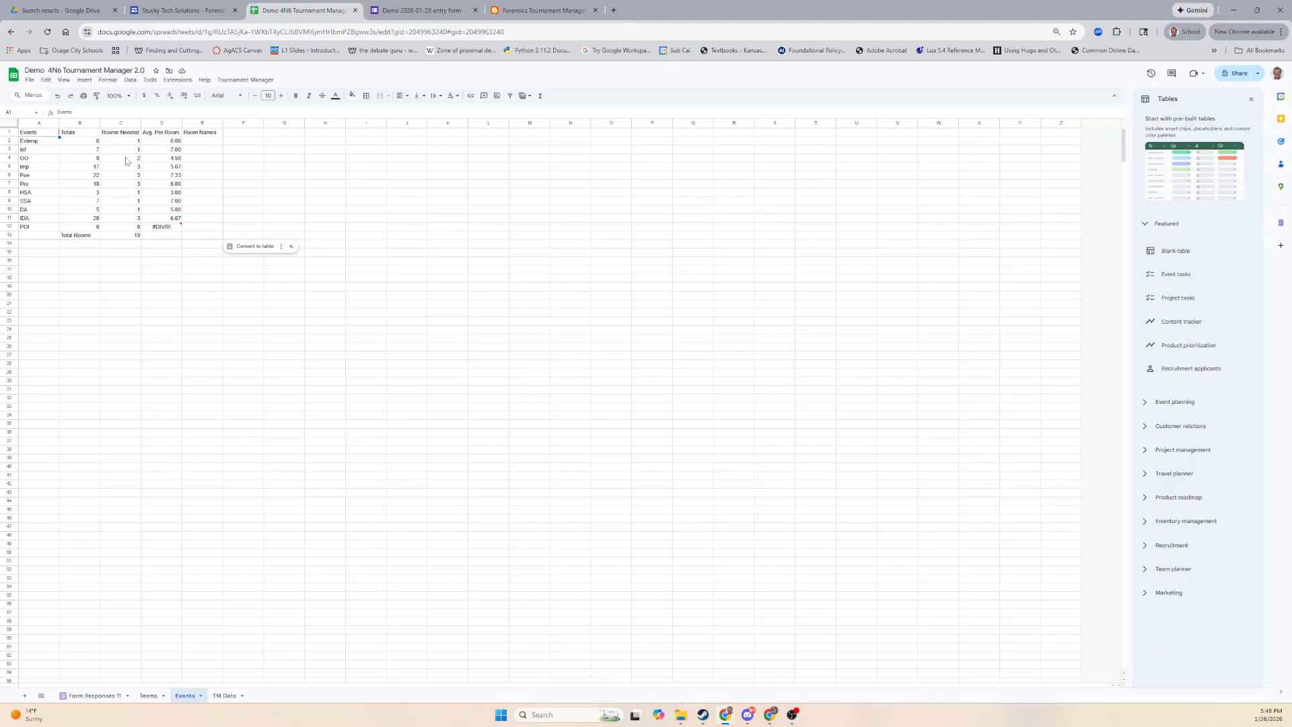
left_click(95, 142)
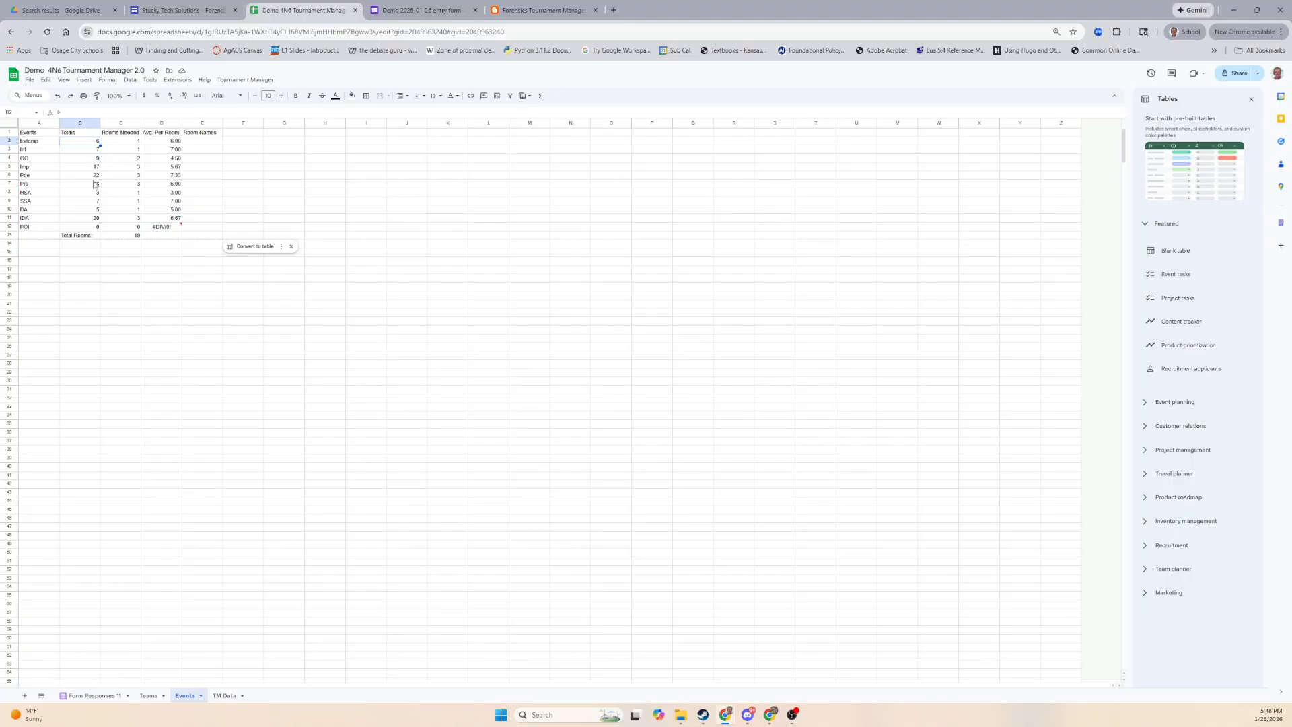
left_click(132, 143)
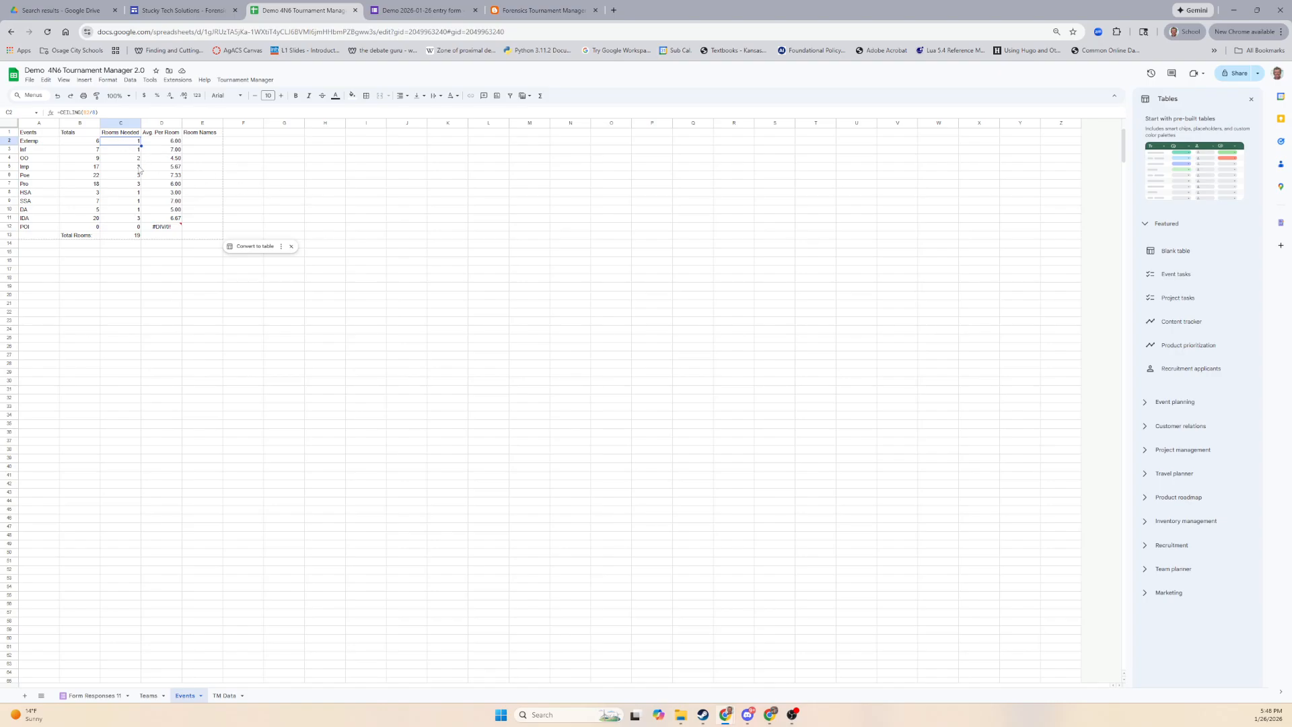
left_click(168, 143)
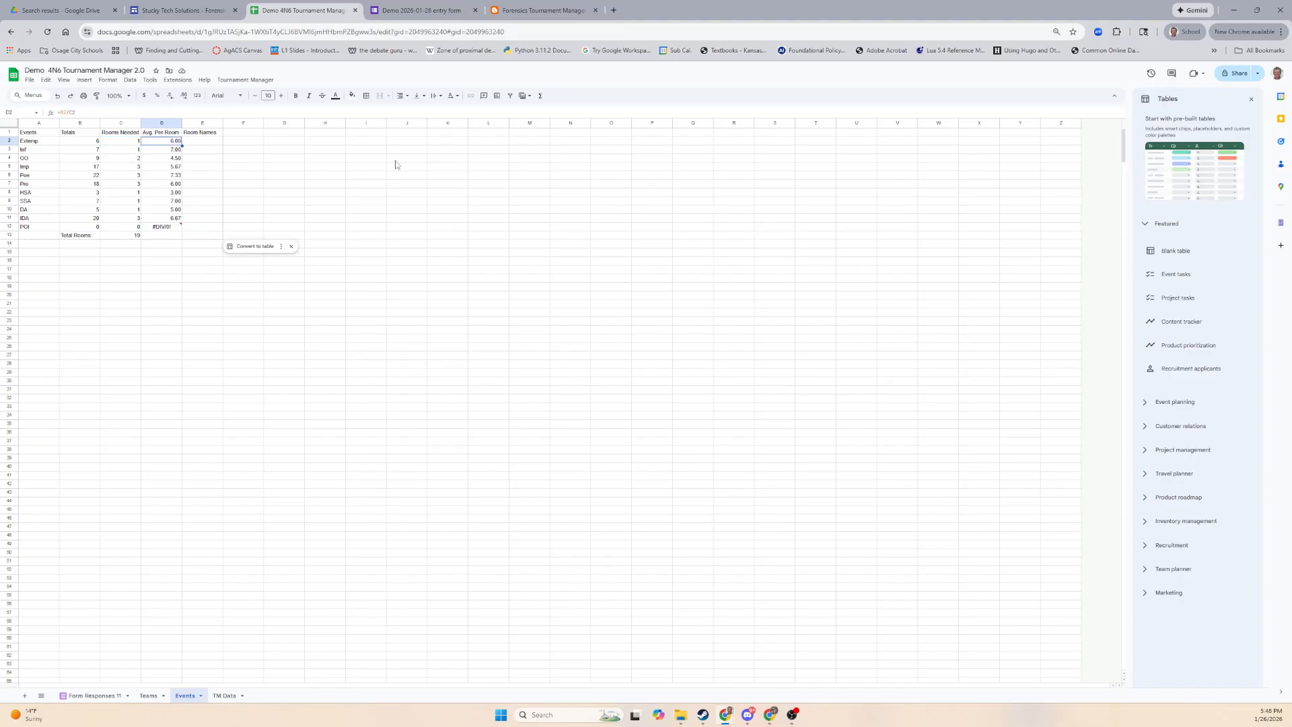
Set Poe's rooms needed in C6 to 4.
key("Down")
key("Down")
key("Down")
key("Down")
key("Down")
key("Down")
key("Up")
key("Up")
key("Left")
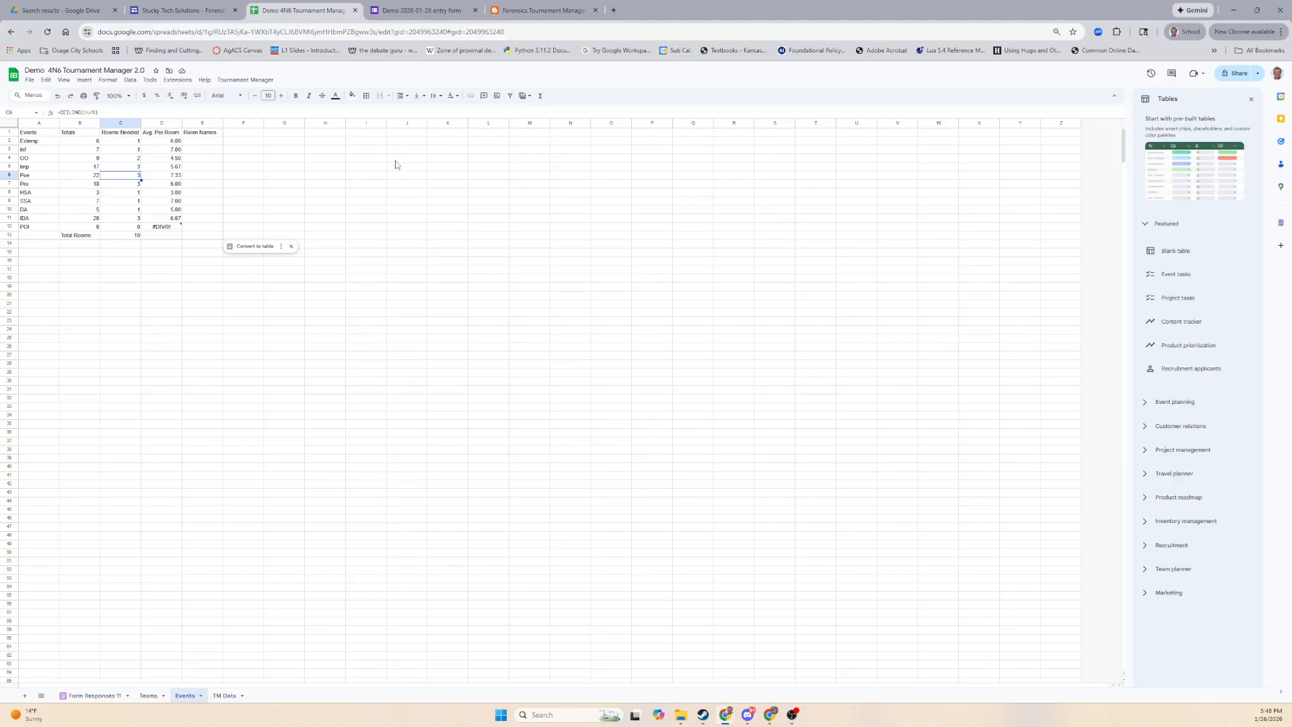
type("4")
key("Return")
key("Up")
key("Up")
key("Up")
key("Up")
key("Up")
key("Down")
key("Down")
key("Down")
key("Down")
key("Down")
key("Down")
key("Down")
key("Down")
key("Down")
key("Up")
key("Up")
key("Up")
key("Up")
key("Up")
key("Up")
key("Up")
key("Up")
left_click(148, 287)
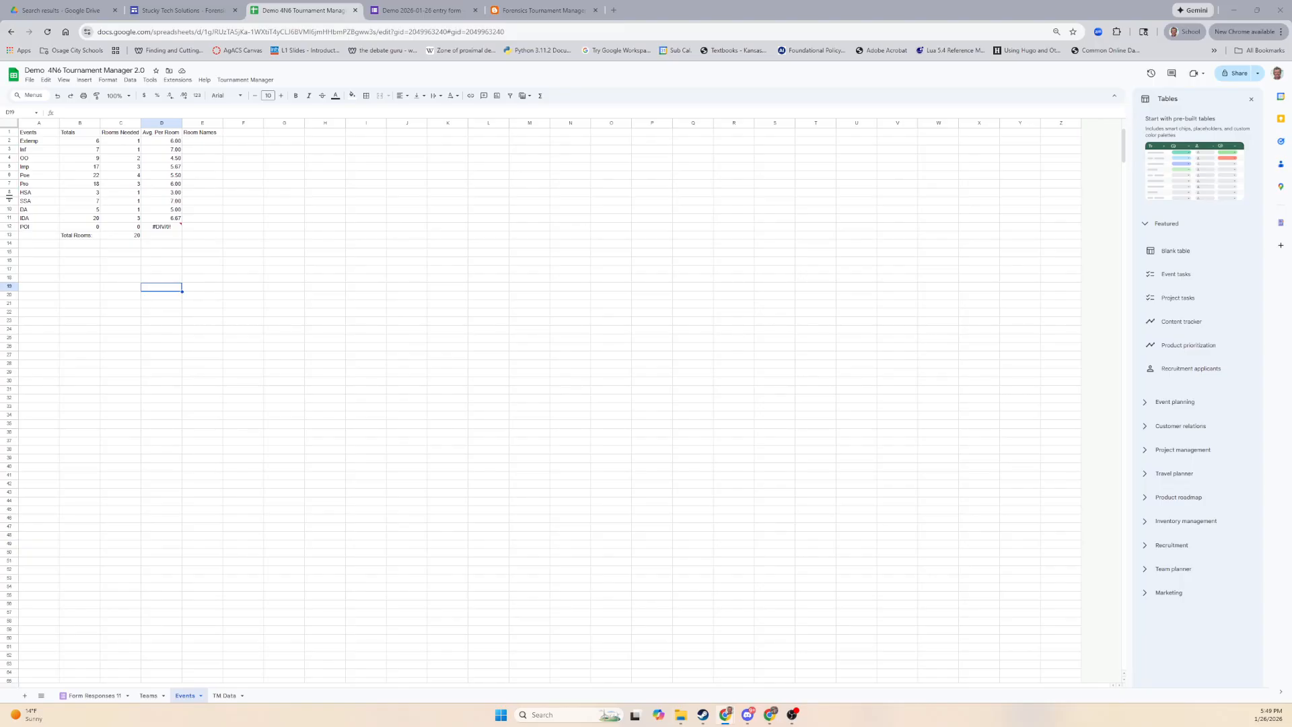
Paste the room names into E2:E11, then review and edit the Extemp, Inf and OO room names.
left_click(220, 140)
key("ctrl+v")
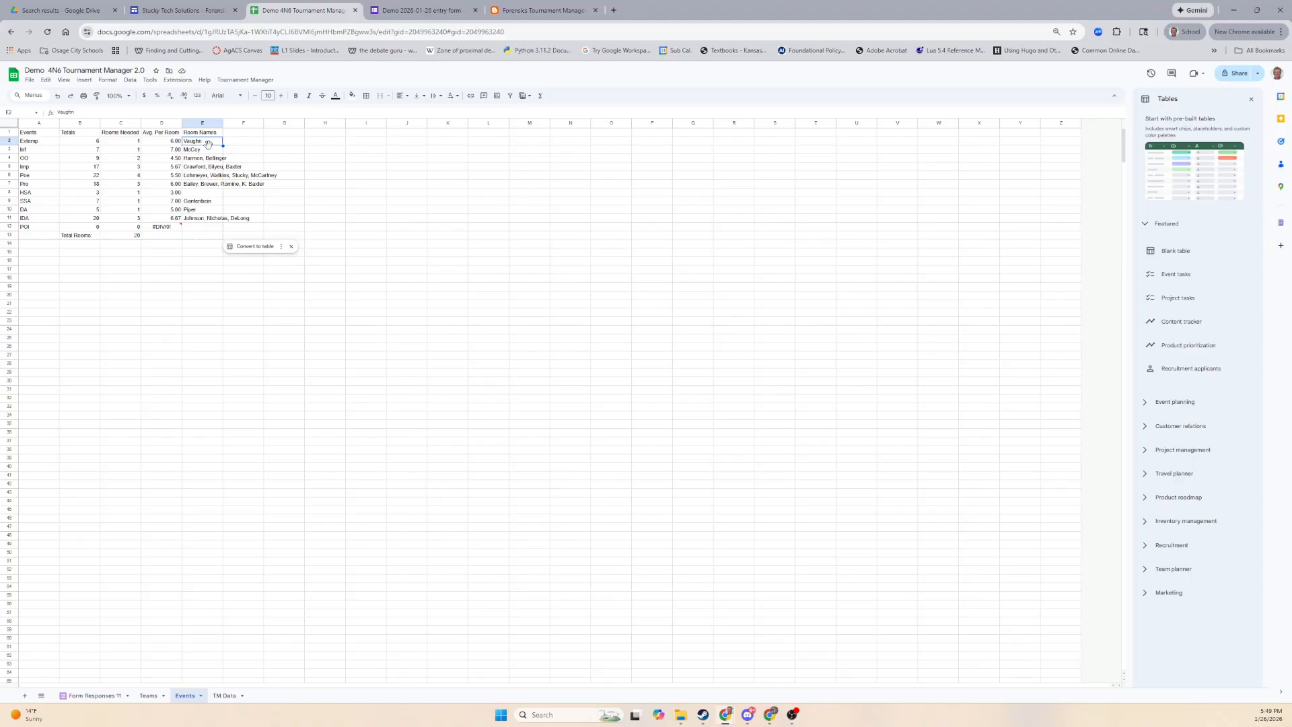
left_click(125, 142)
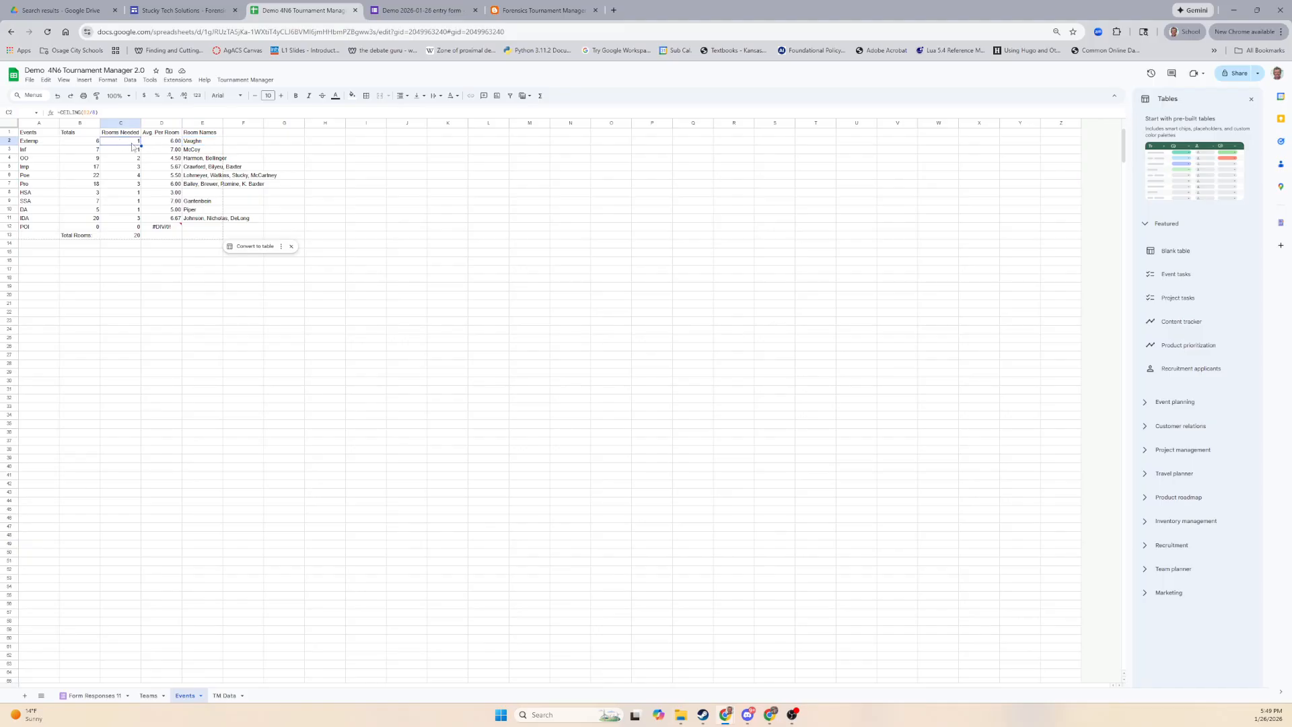
left_click(198, 143)
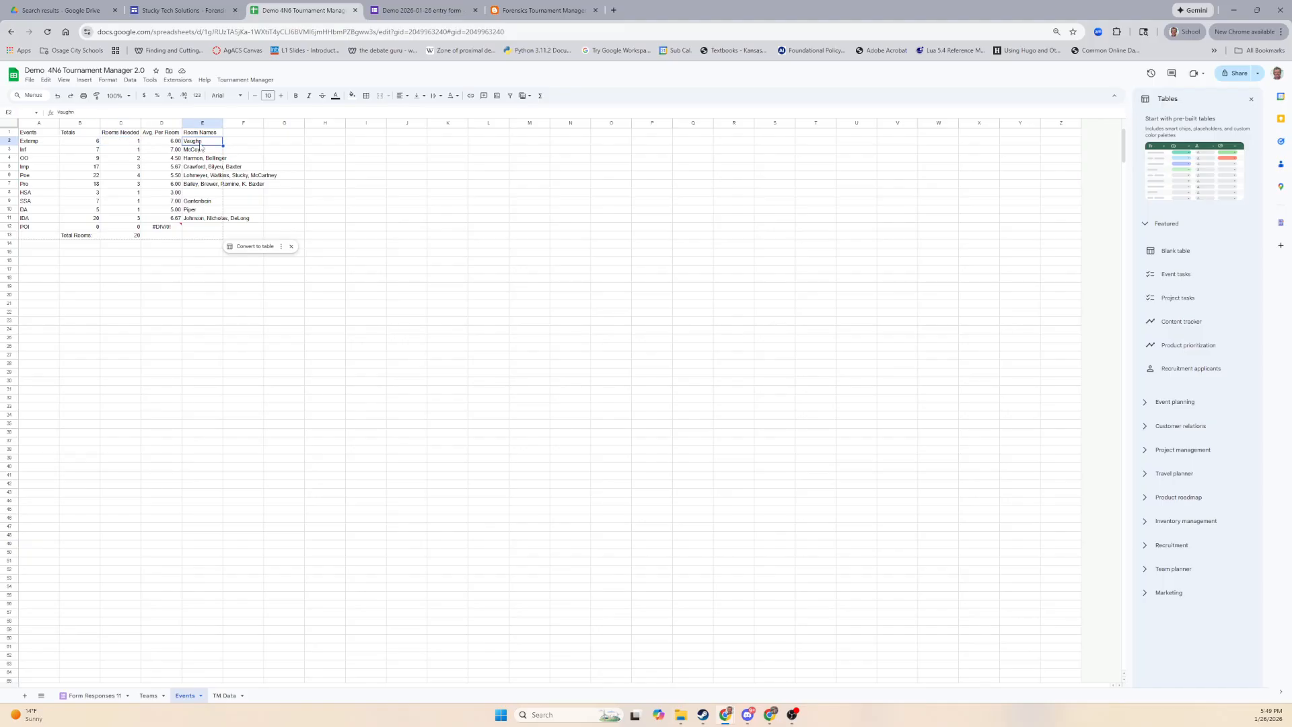
left_click(127, 158)
left_click(207, 152)
left_click(136, 161)
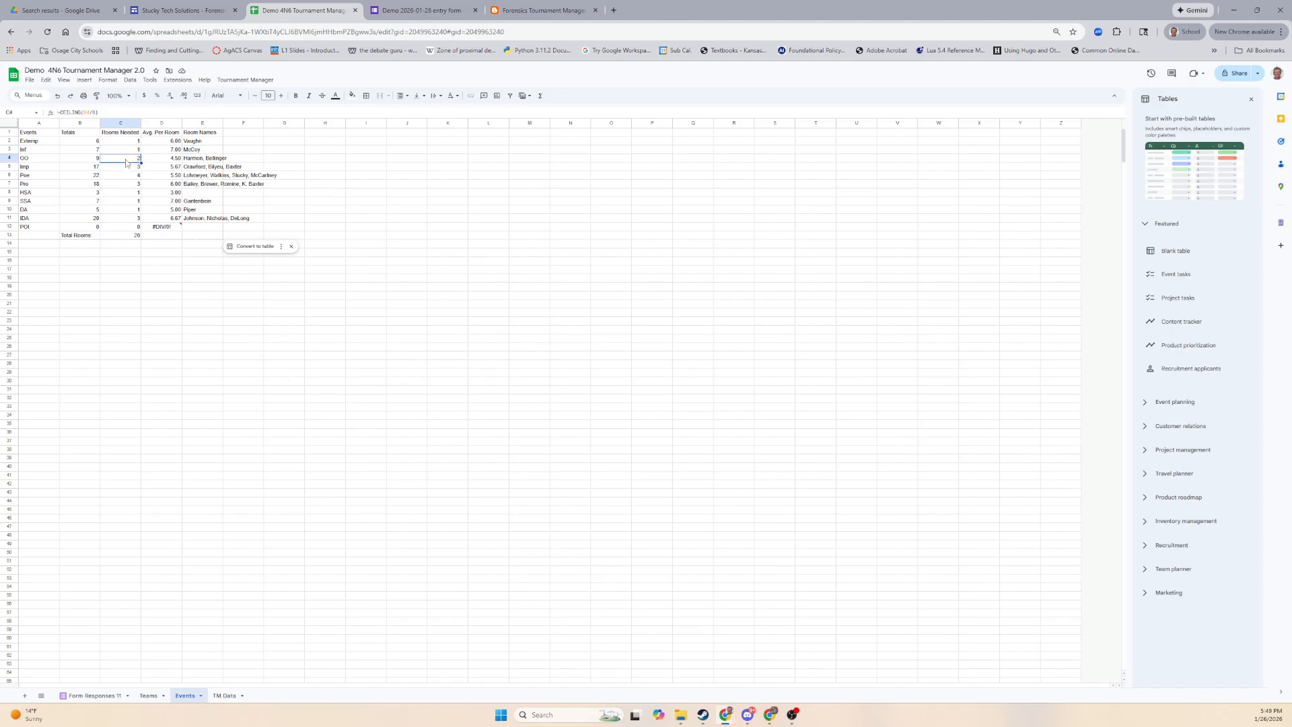
left_click(191, 160)
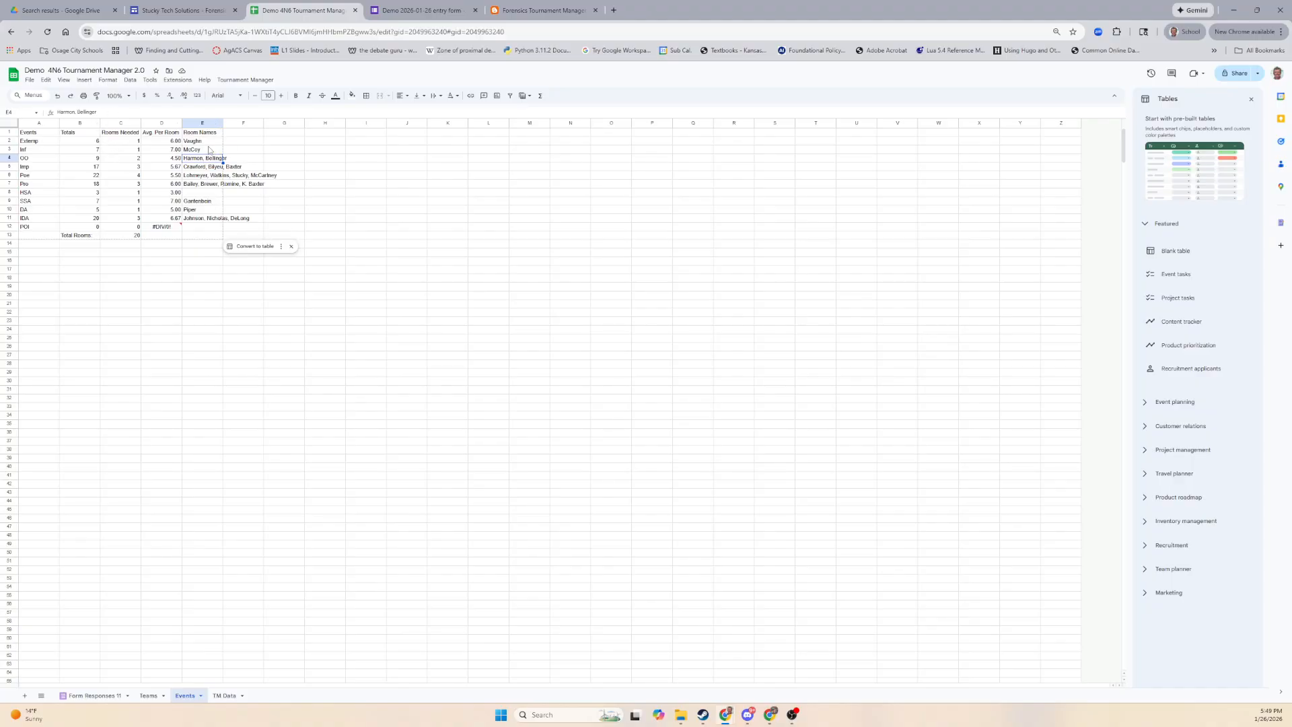
left_click(76, 112)
left_click(243, 331)
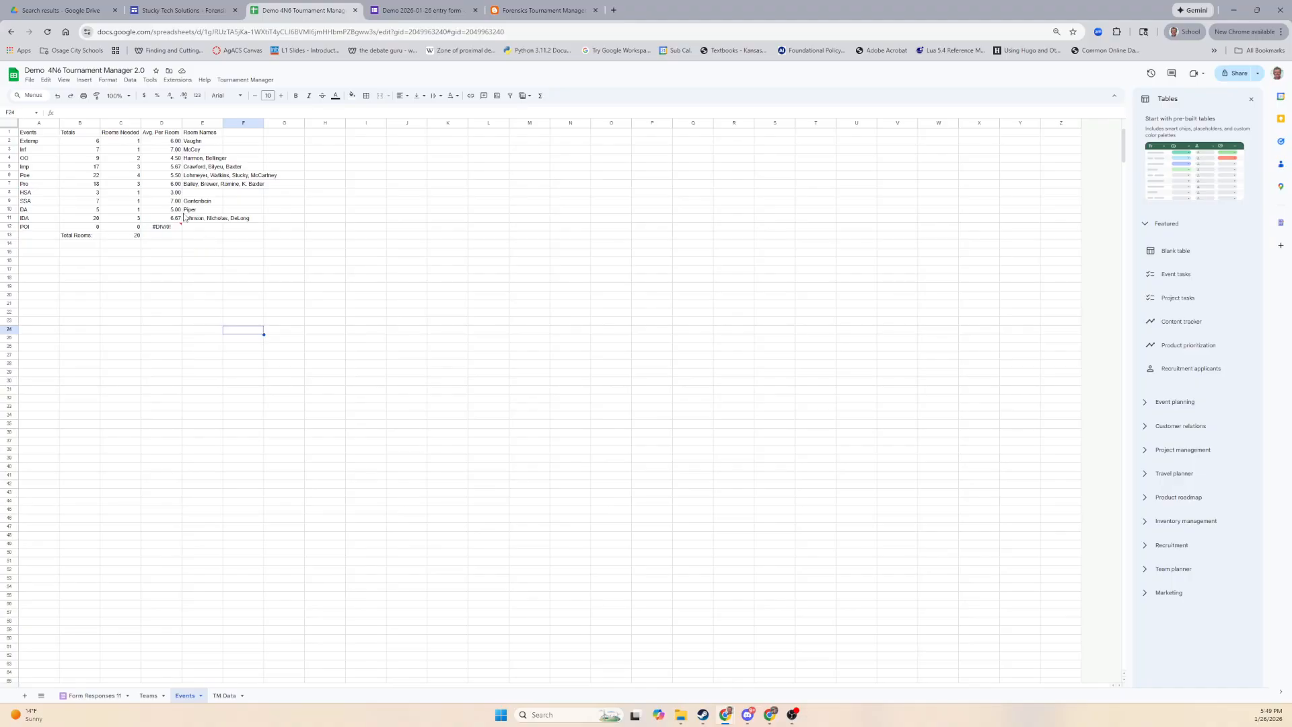
Delete the last room name from the Pro list in E7, leaving three names.
left_click(214, 179)
left_click(131, 178)
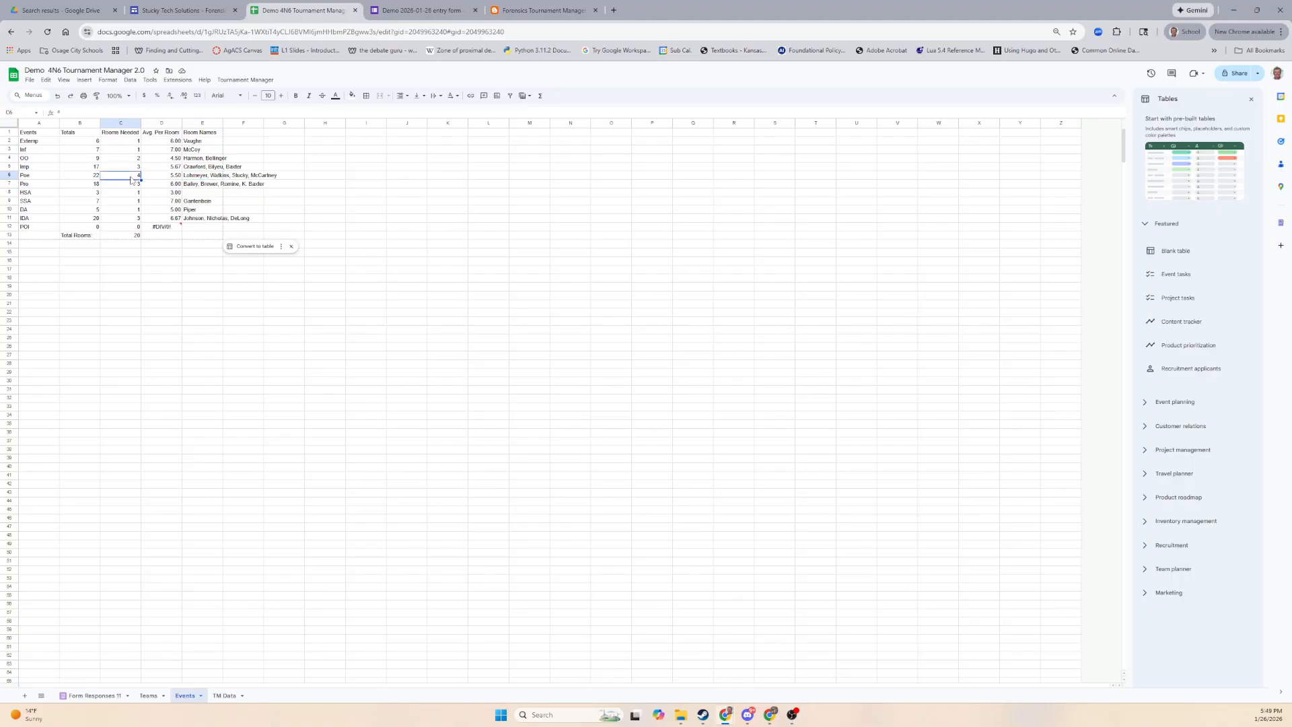
left_click(194, 177)
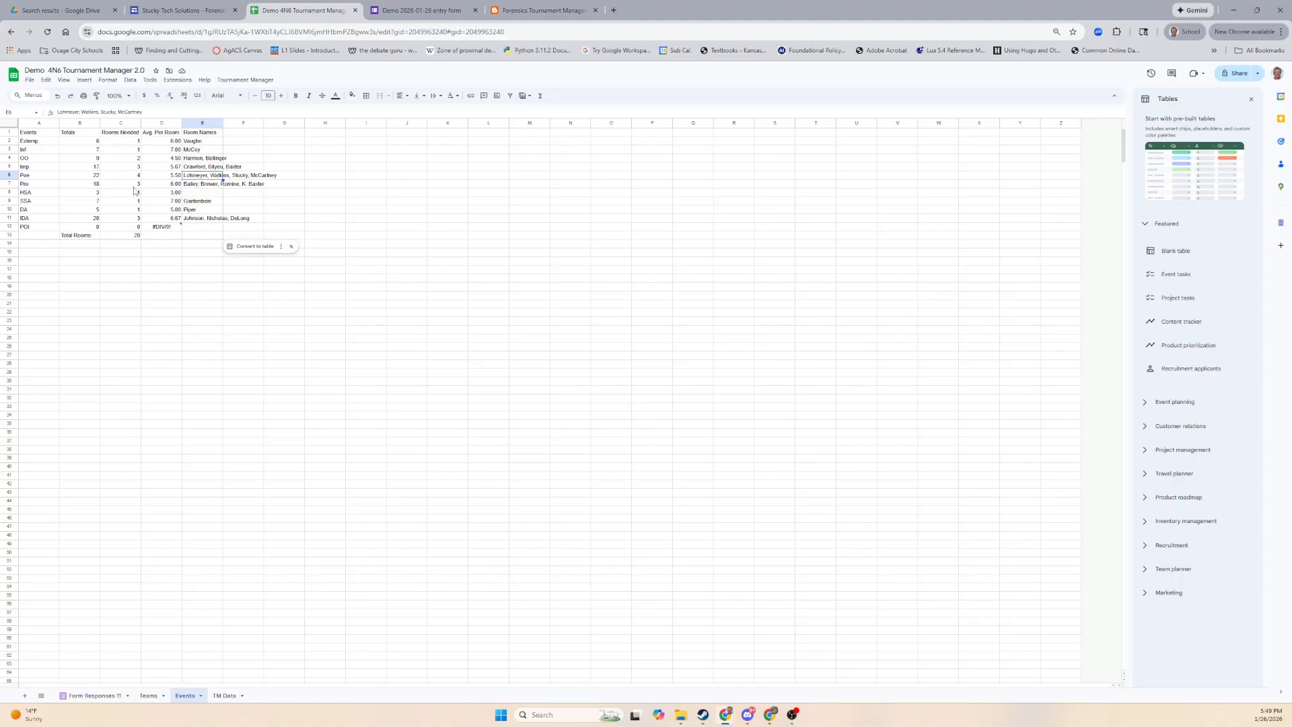
left_click(135, 191)
left_click(202, 186)
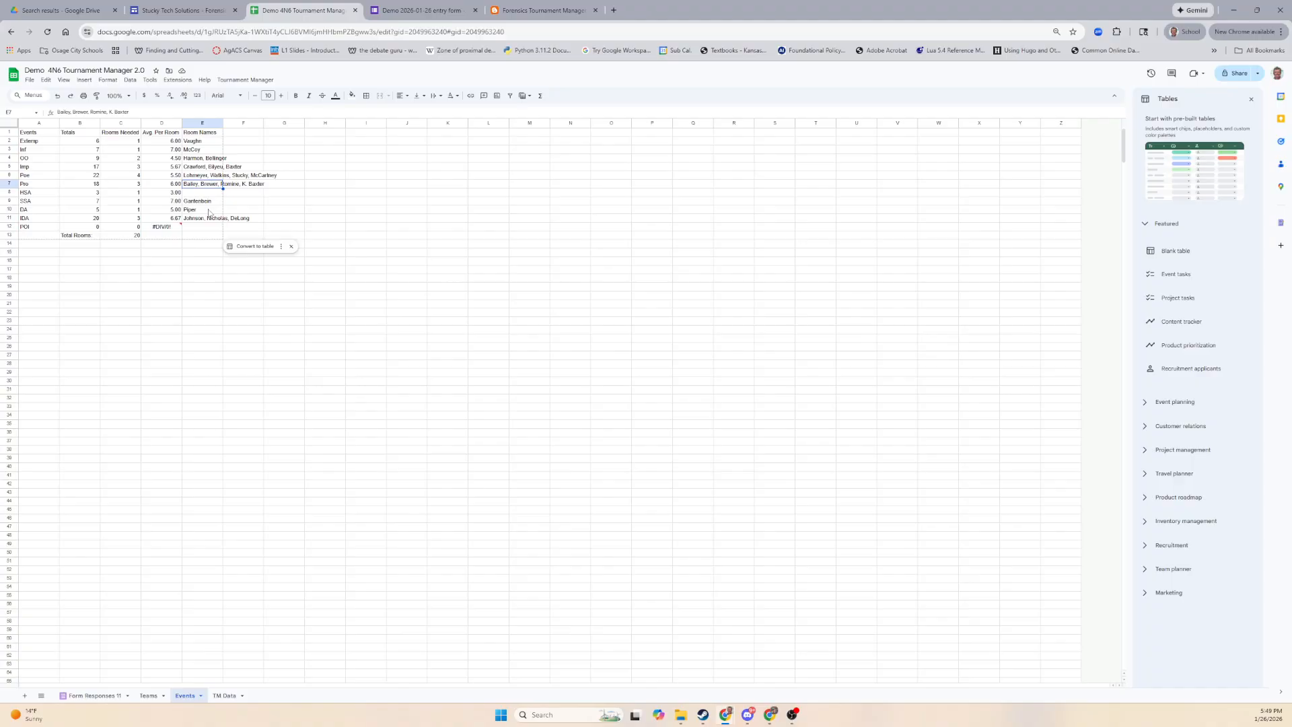
left_click_drag(129, 112, 109, 113)
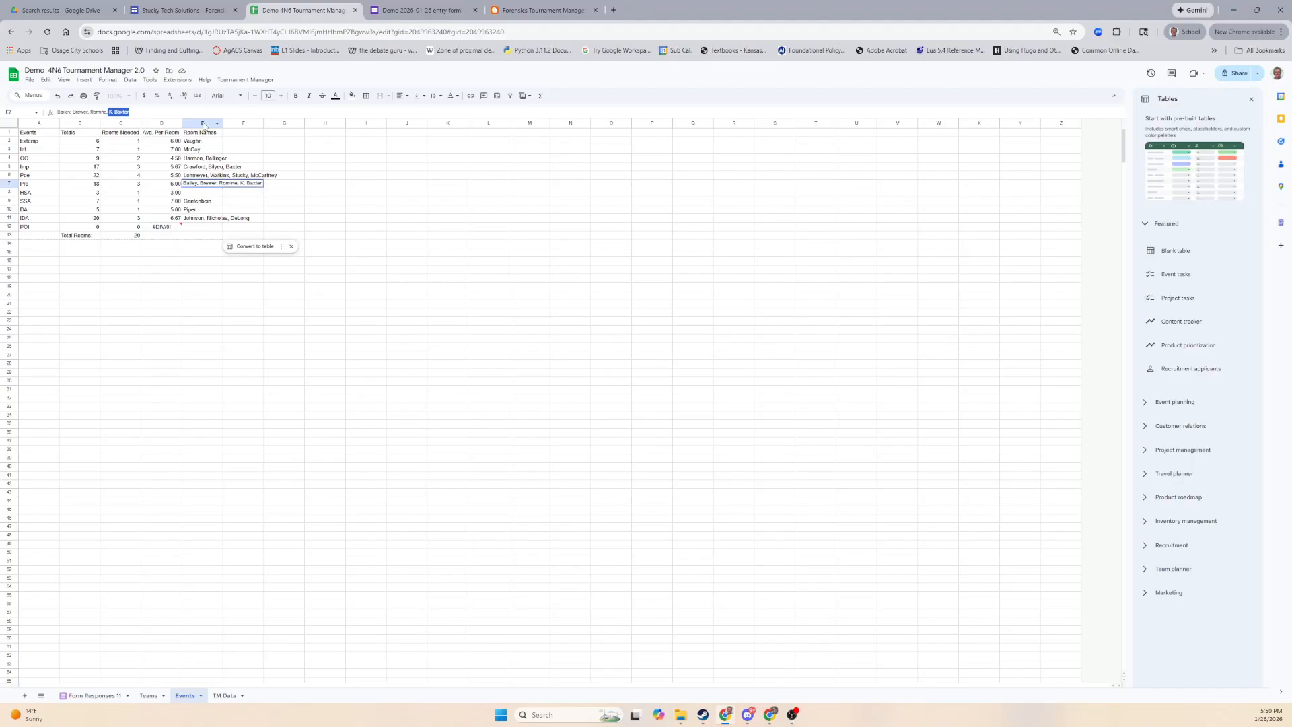
key("BackSpace")
key("Return")
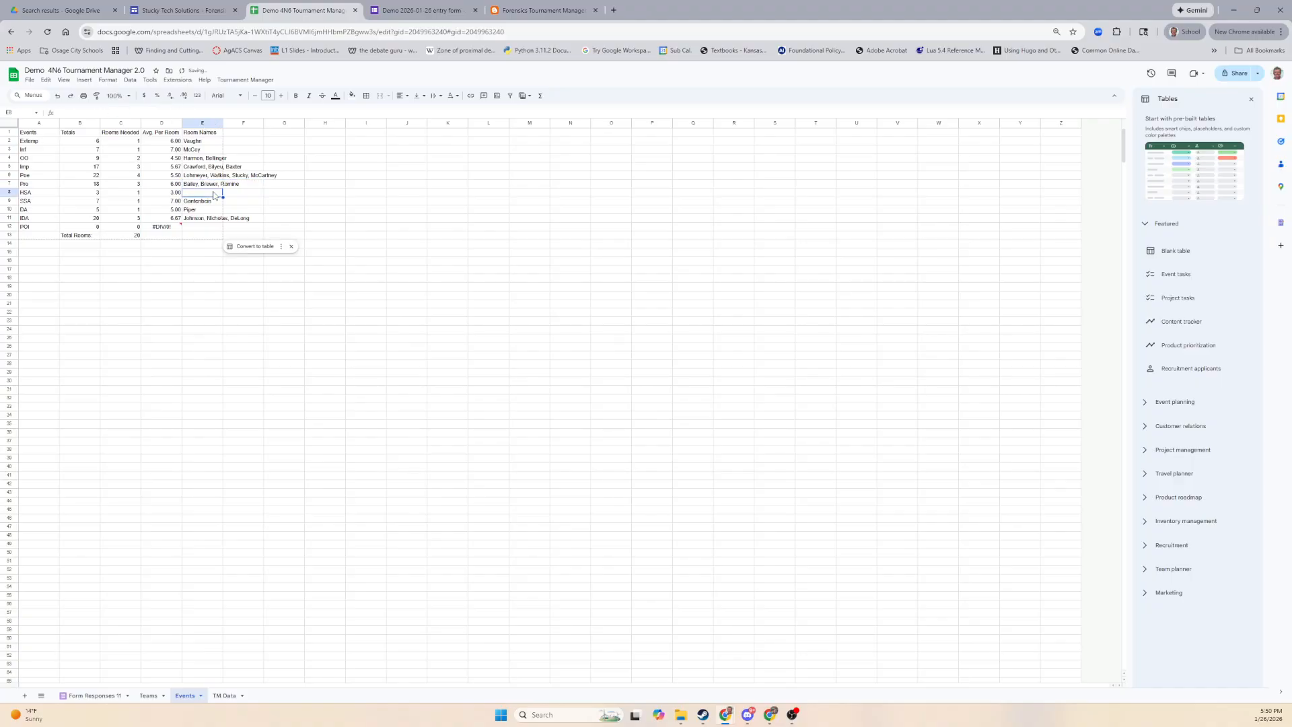
Enter 'Smith' as the HSA room name and check the IDA room names.
left_click(197, 201)
left_click(196, 194)
type("Smith")
key("Return")
left_click(202, 220)
left_click(190, 271)
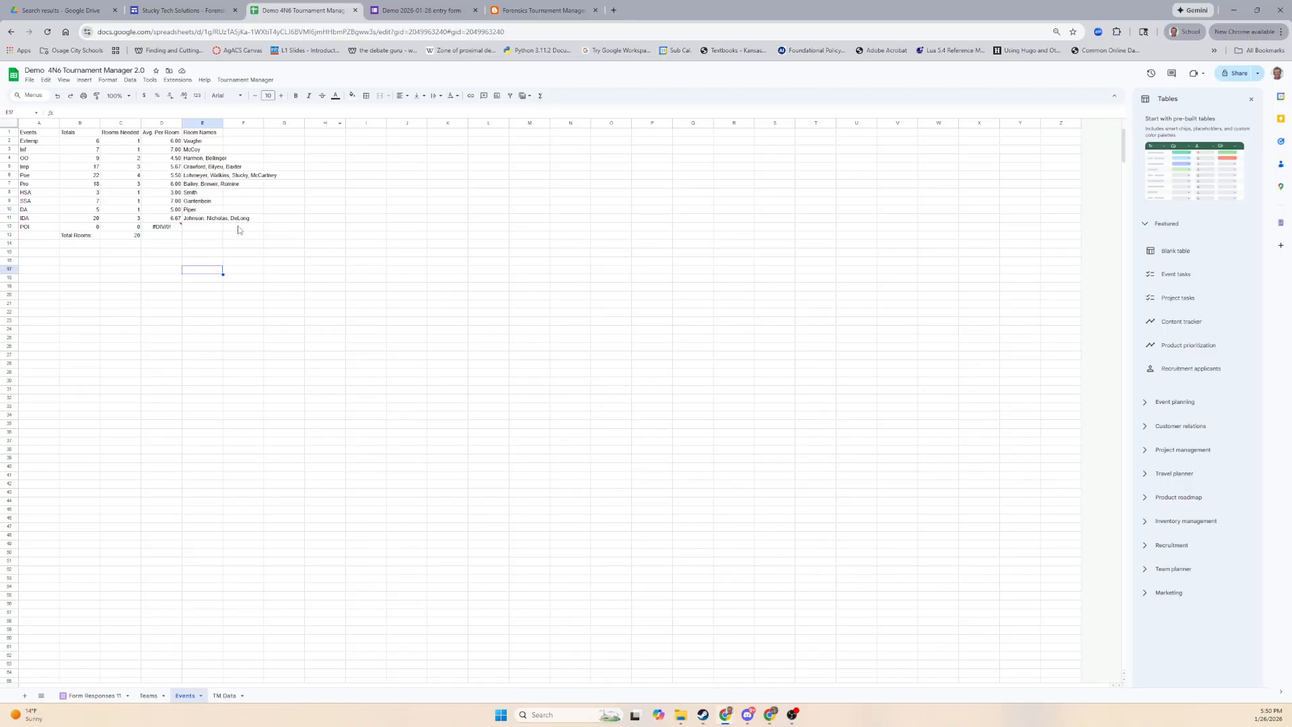
left_click(233, 81)
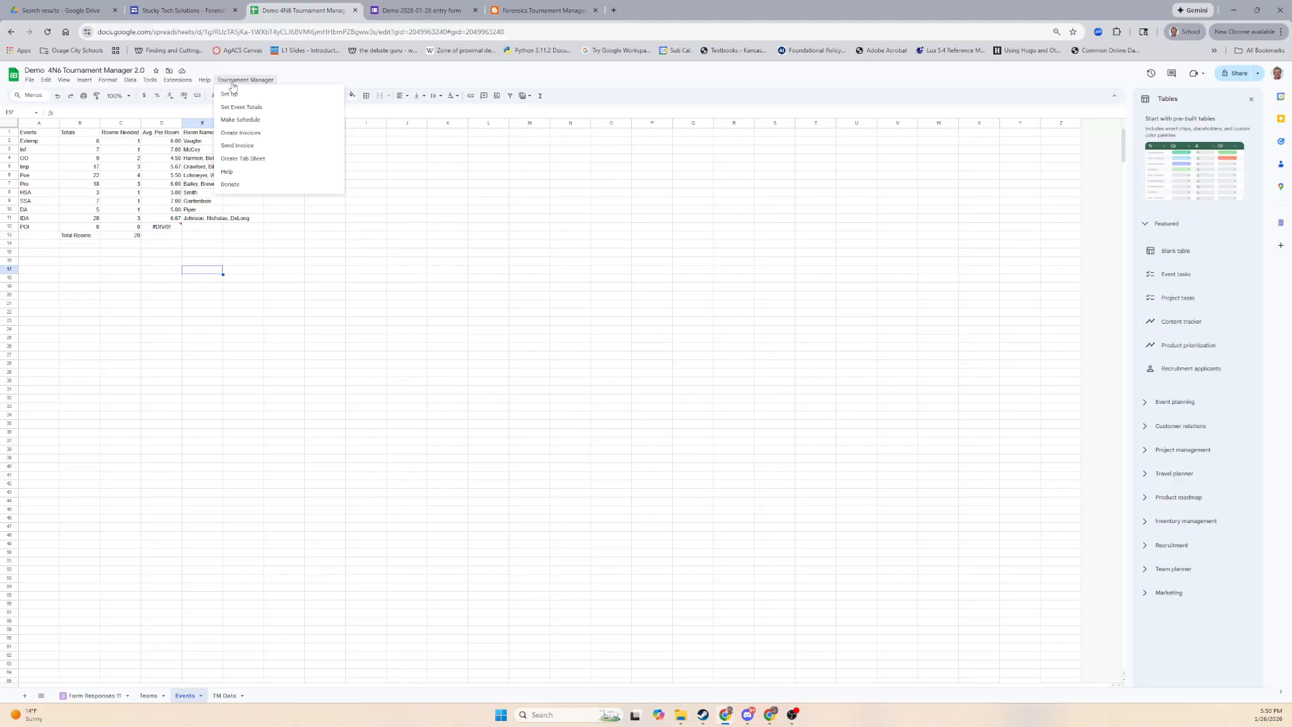
Run Make Schedule and enter 7:45 as the Round 1 first draw time.
left_click(266, 127)
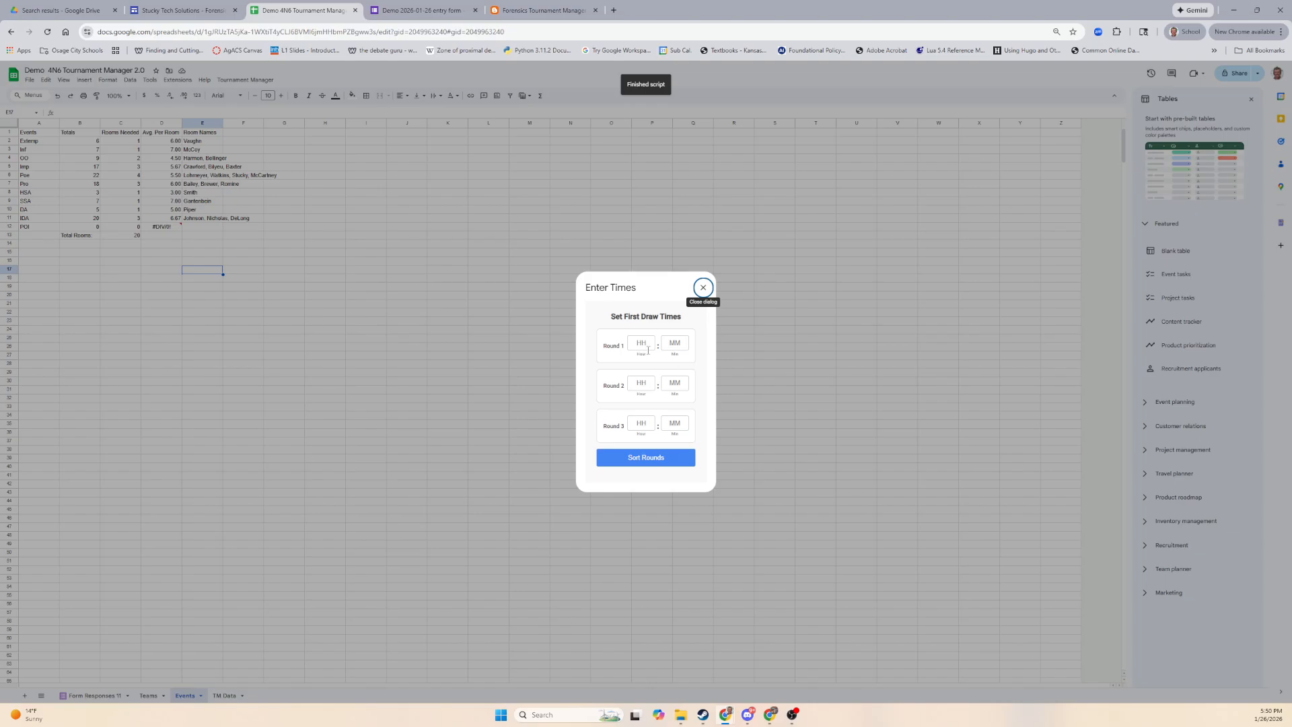
left_click(648, 344)
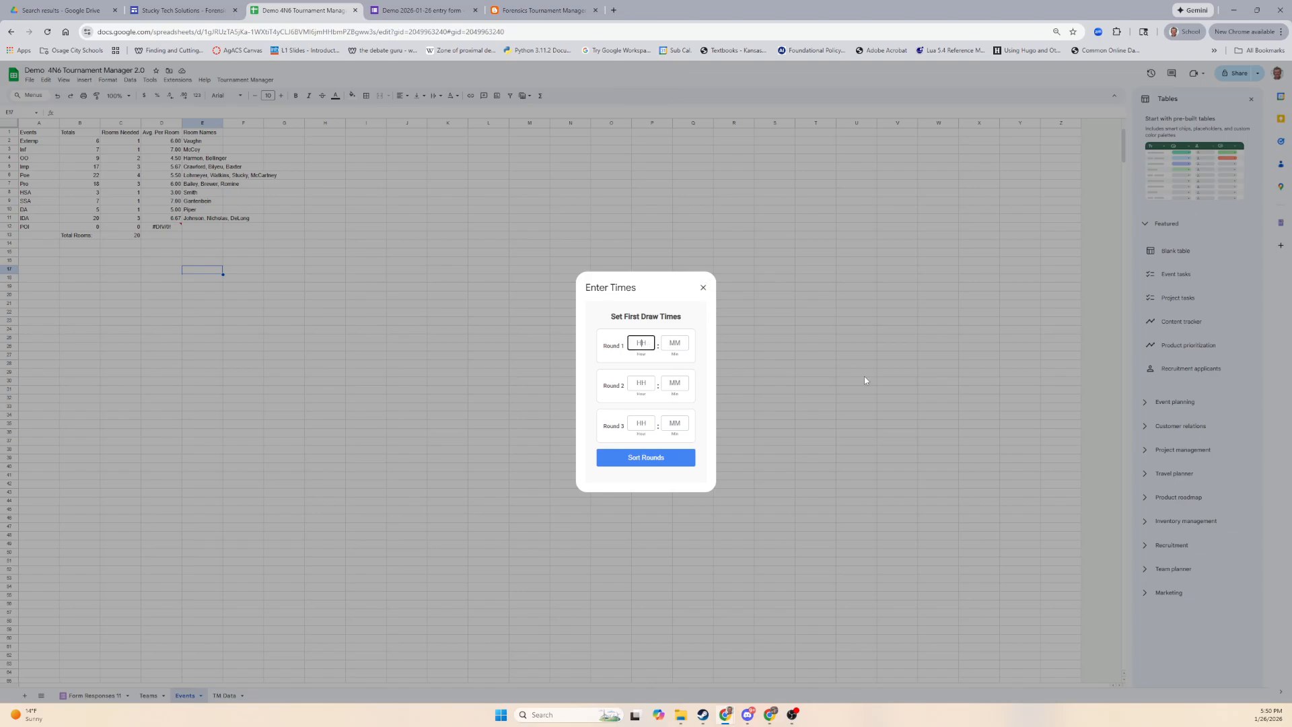
type("7")
key("Tab")
type("45")
key("Tab")
Enter 9:15 and 10:45 for Rounds 2 and 3 and sort the rounds.
type("9")
key("Tab")
key("Tab")
left_click(676, 383)
type("15")
key("Tab")
type("10")
key("Tab")
type("45")
left_click(650, 461)
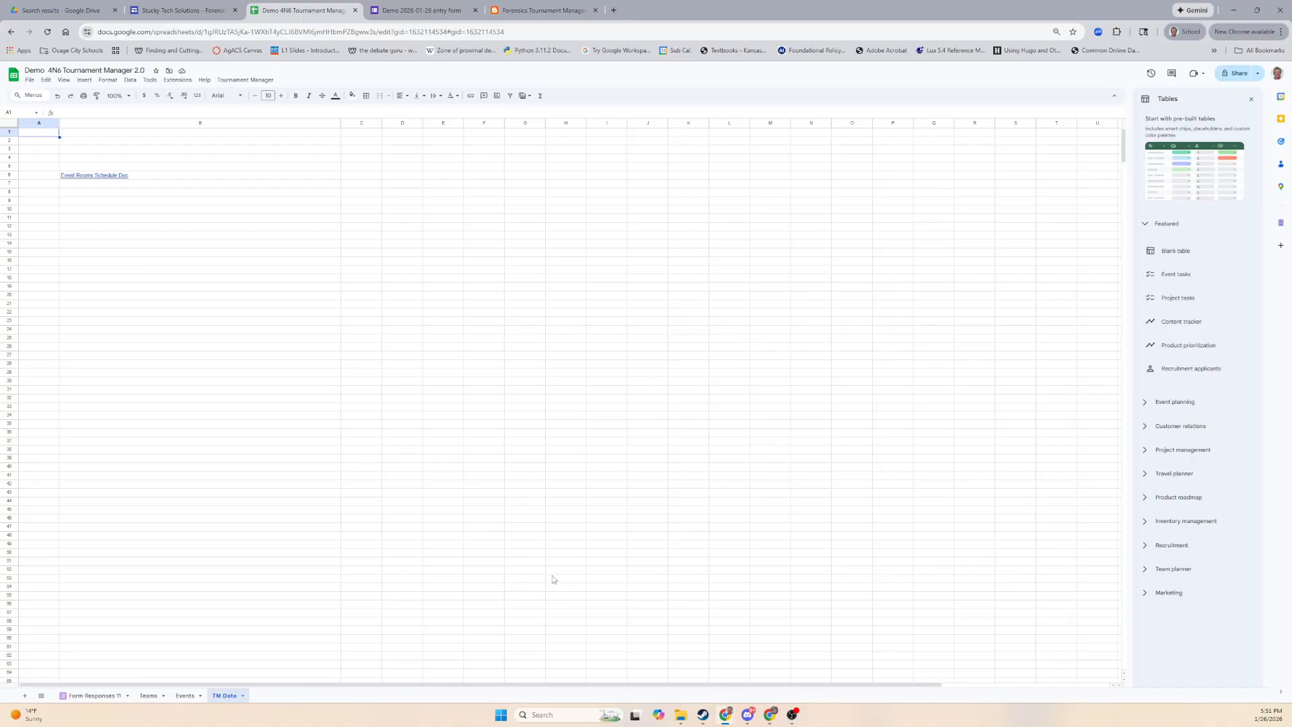
Open the Event Rooms Schedule Doc link in B6 in a new tab, then return to the spreadsheet.
left_click(117, 178)
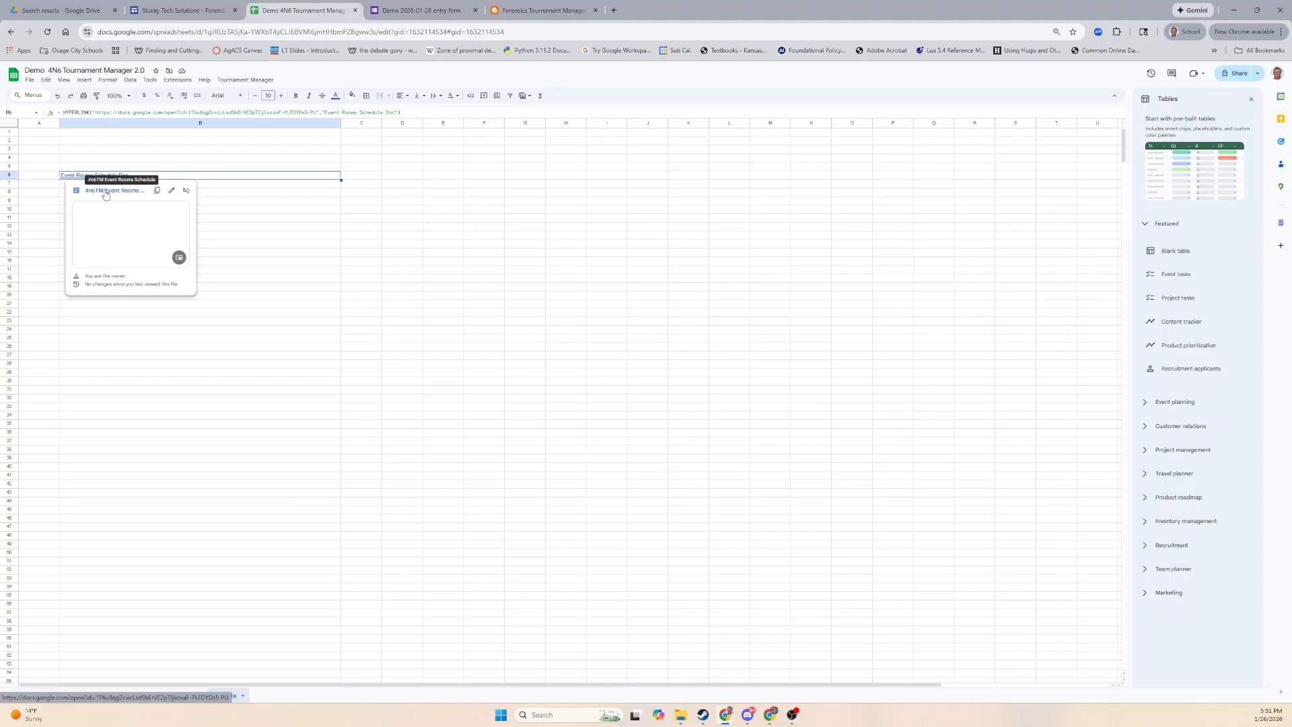
left_click(105, 191)
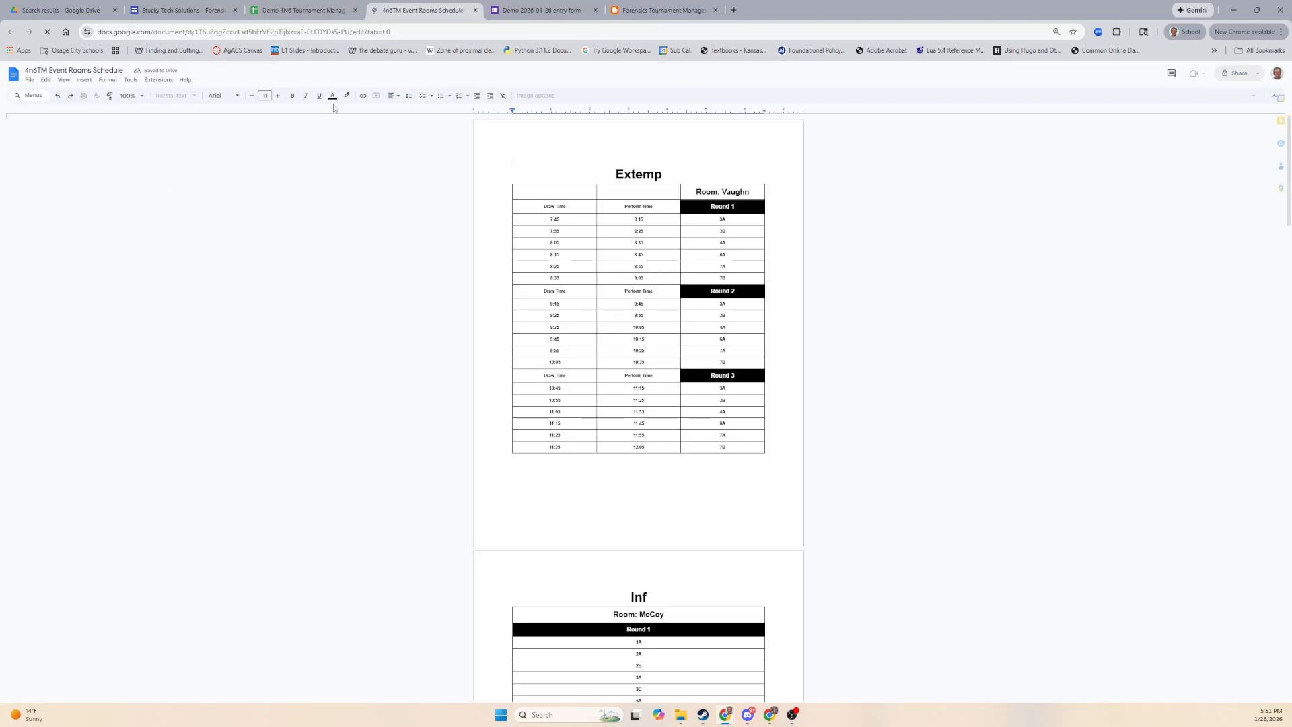
left_click(311, 13)
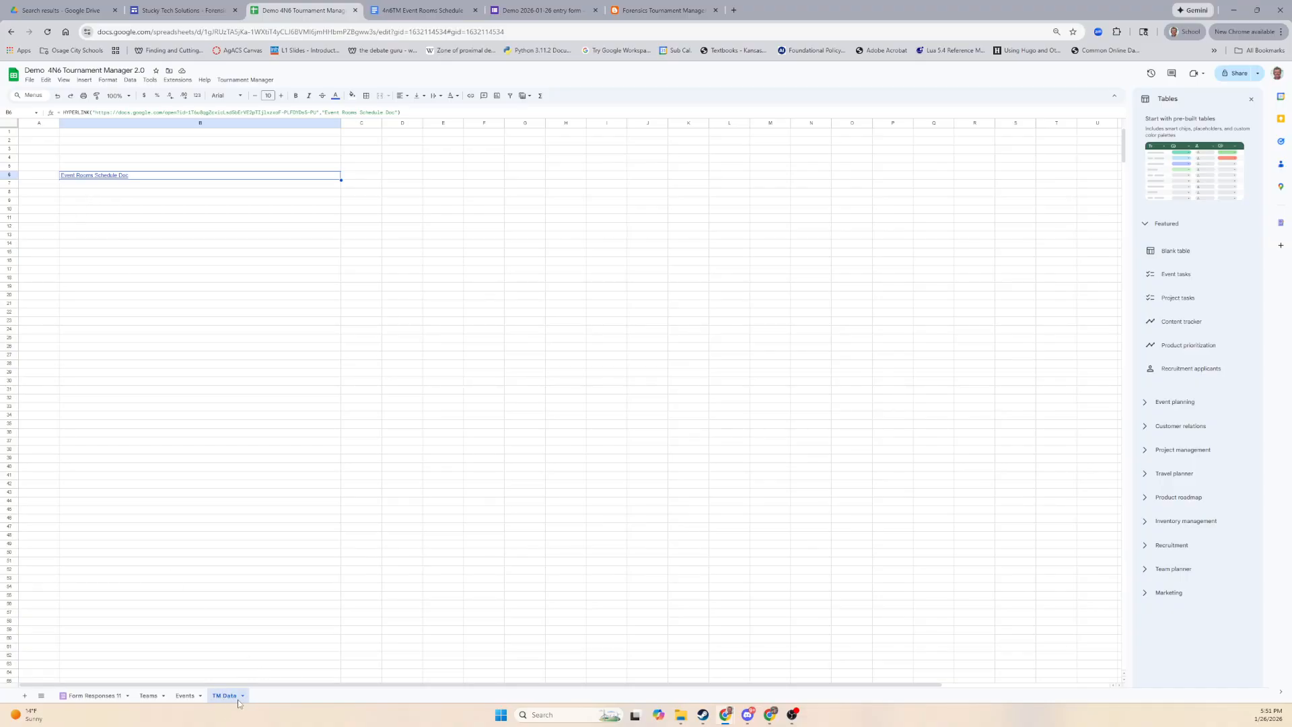
mouse_move(101, 178)
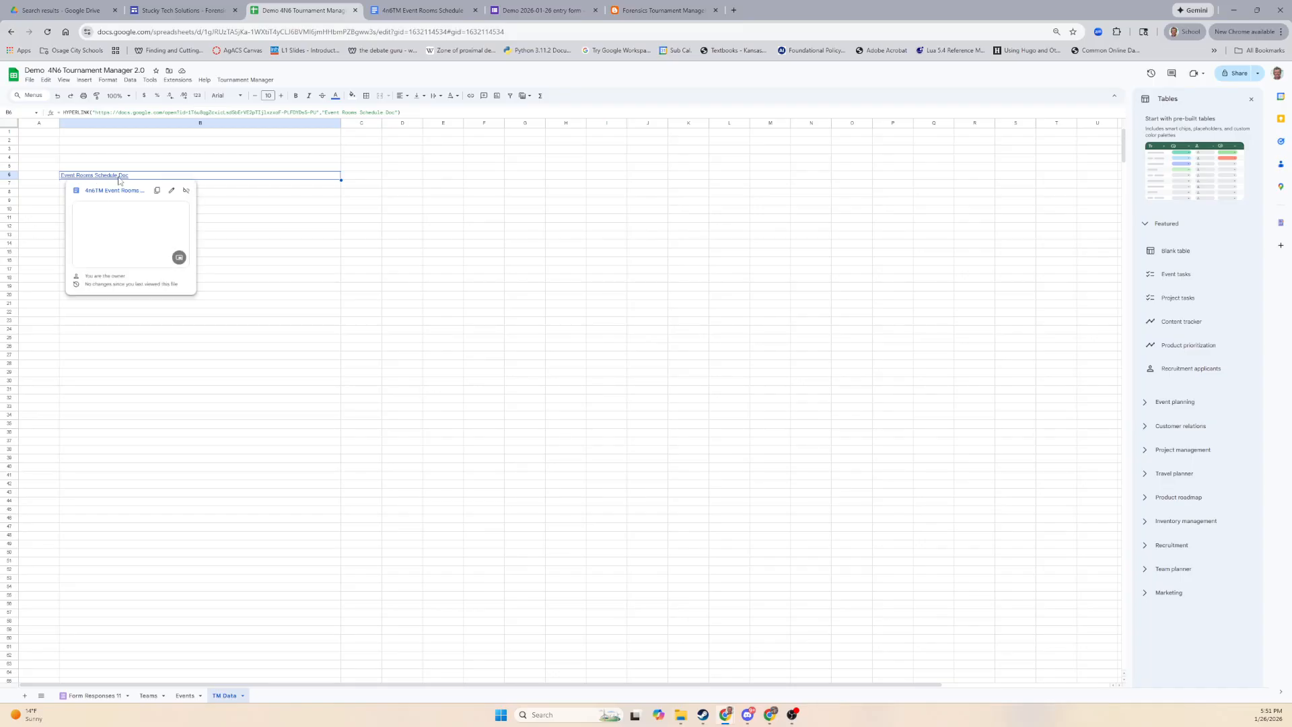
left_click(422, 19)
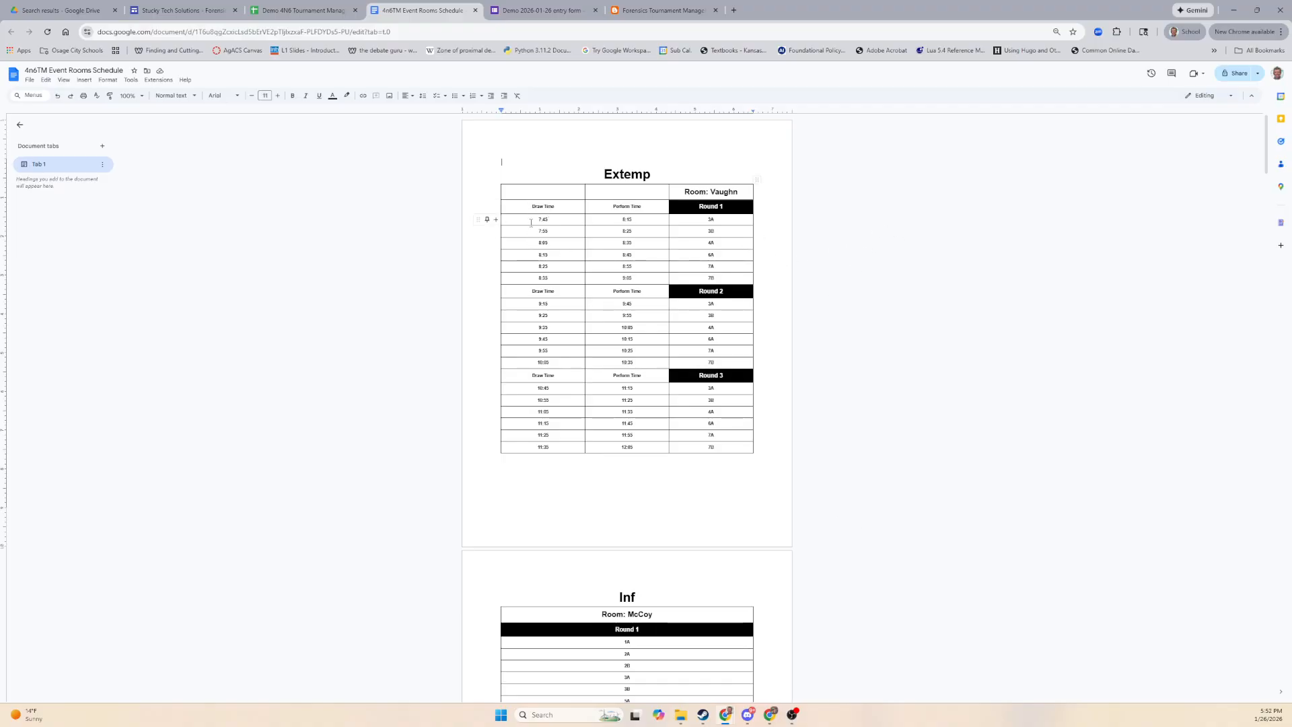
left_click_drag(535, 221, 548, 279)
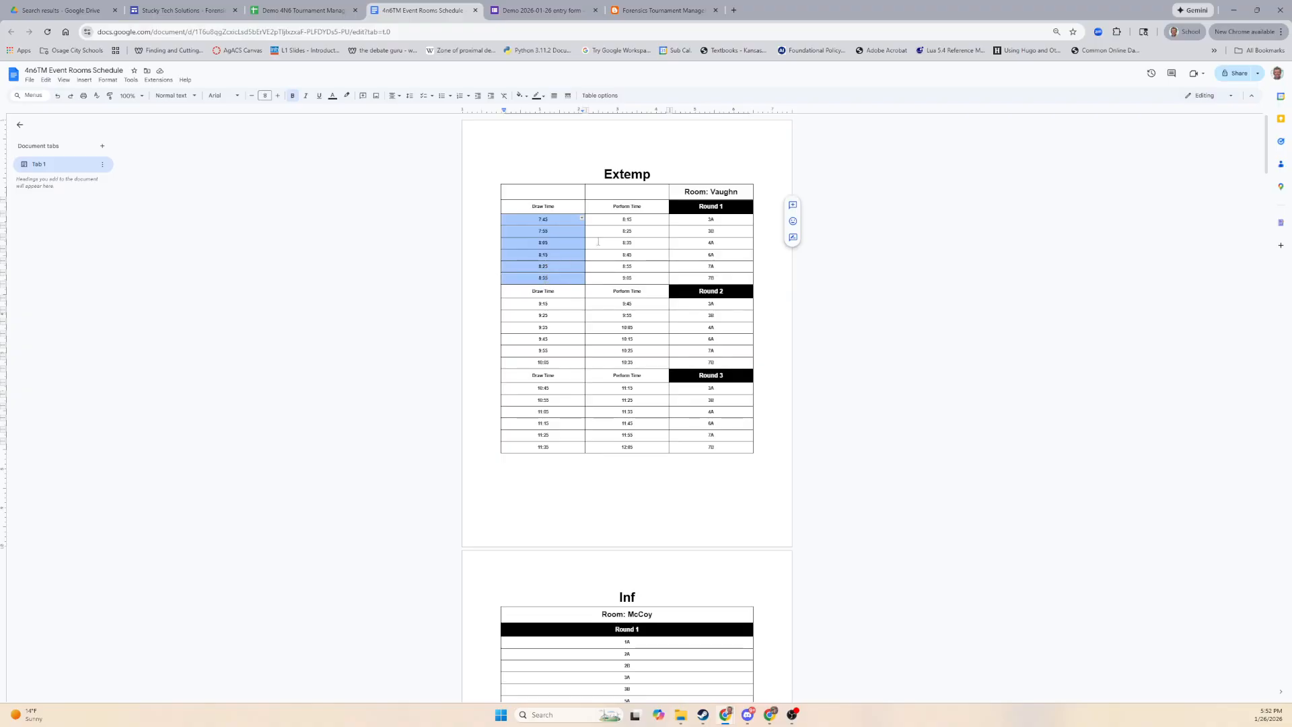
left_click_drag(623, 220, 626, 278)
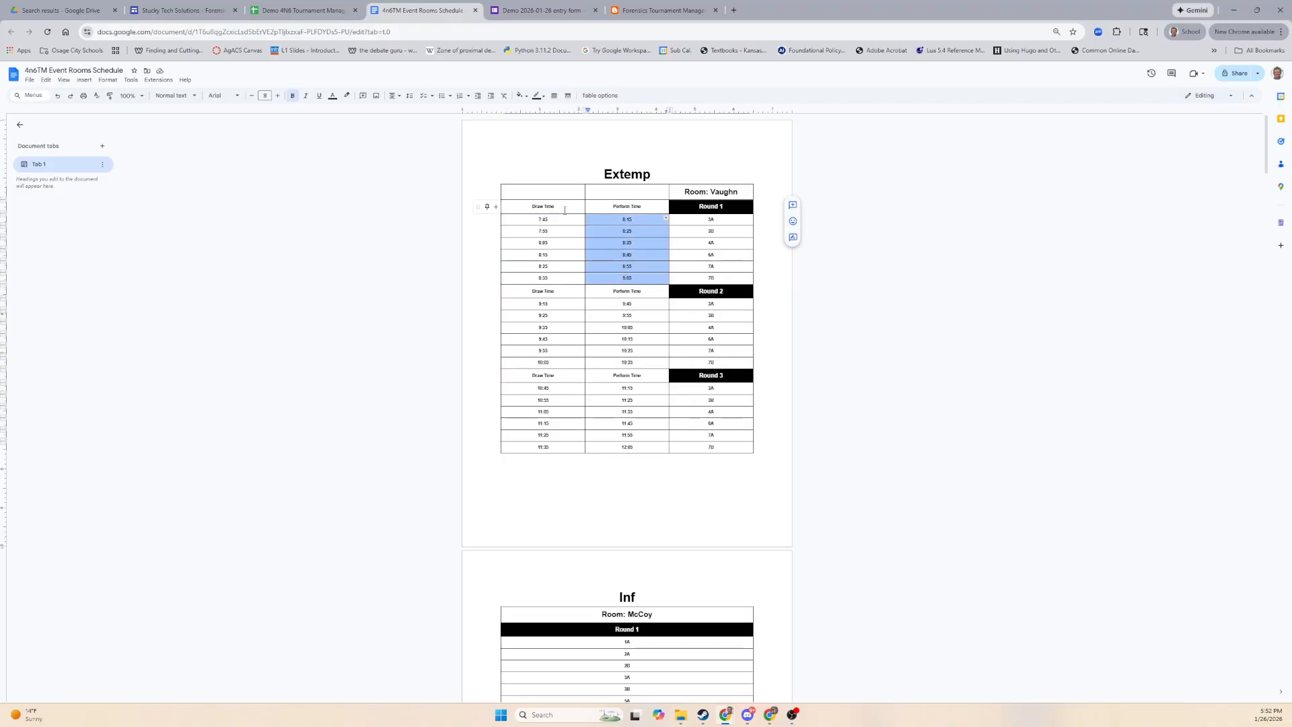
left_click_drag(534, 217, 551, 220)
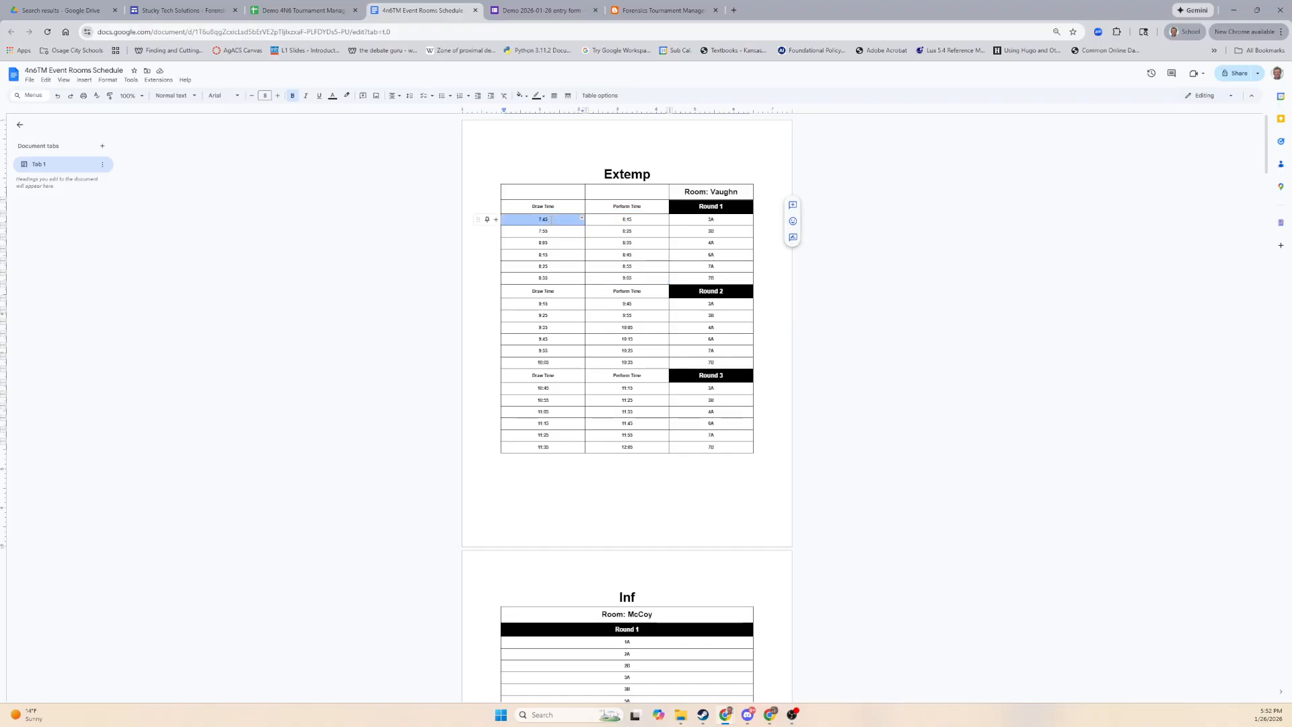
left_click(555, 230)
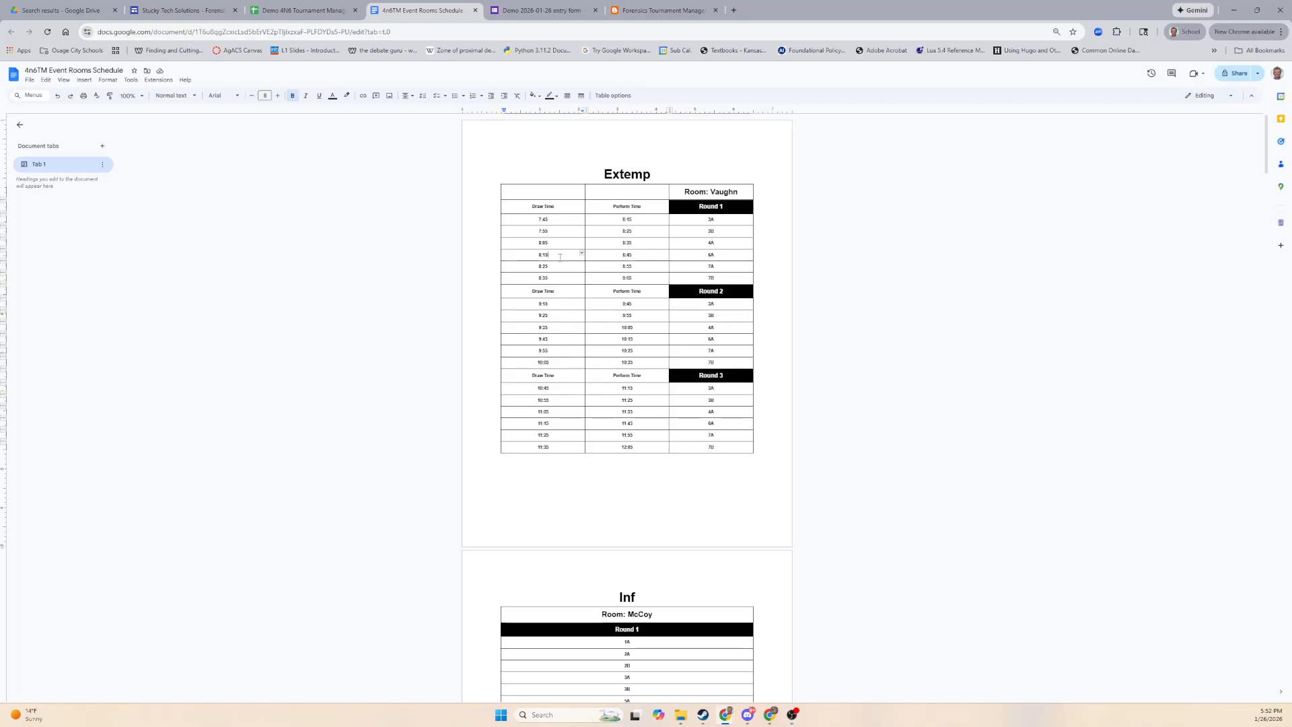
left_click(556, 266)
mouse_move(558, 220)
left_mouse_down()
mouse_move(558, 254)
mouse_move(592, 266)
left_mouse_up()
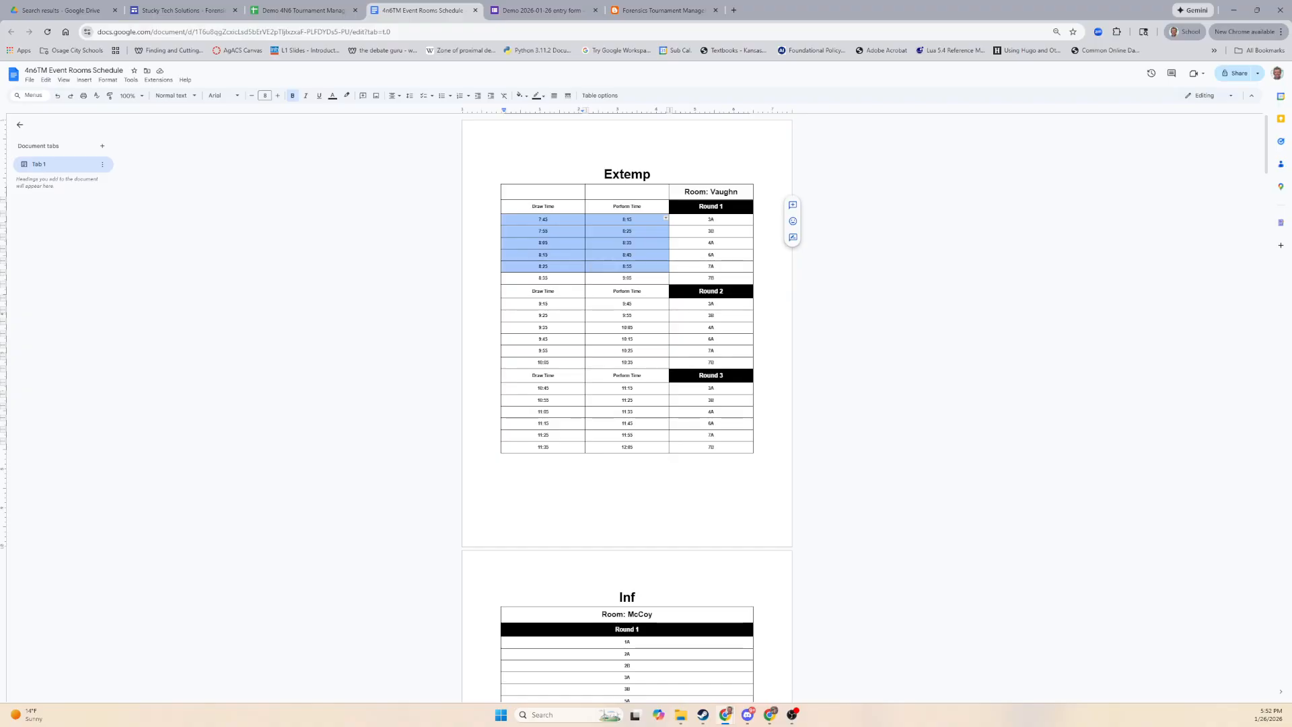
key("shift+Down")
mouse_move(591, 275)
left_mouse_down()
mouse_move(595, 232)
mouse_move(598, 266)
left_mouse_up()
left_click(724, 255)
scroll(723, 252, "down", 3)
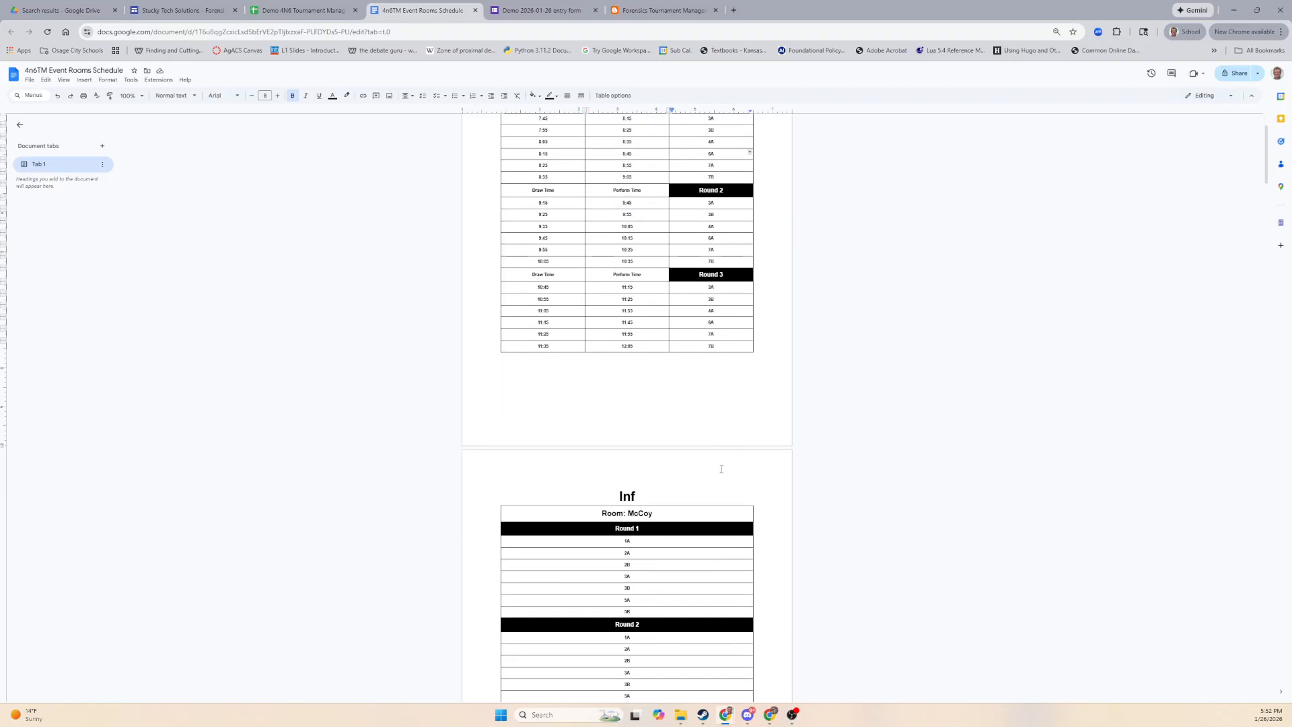
scroll(719, 242, "up", 3)
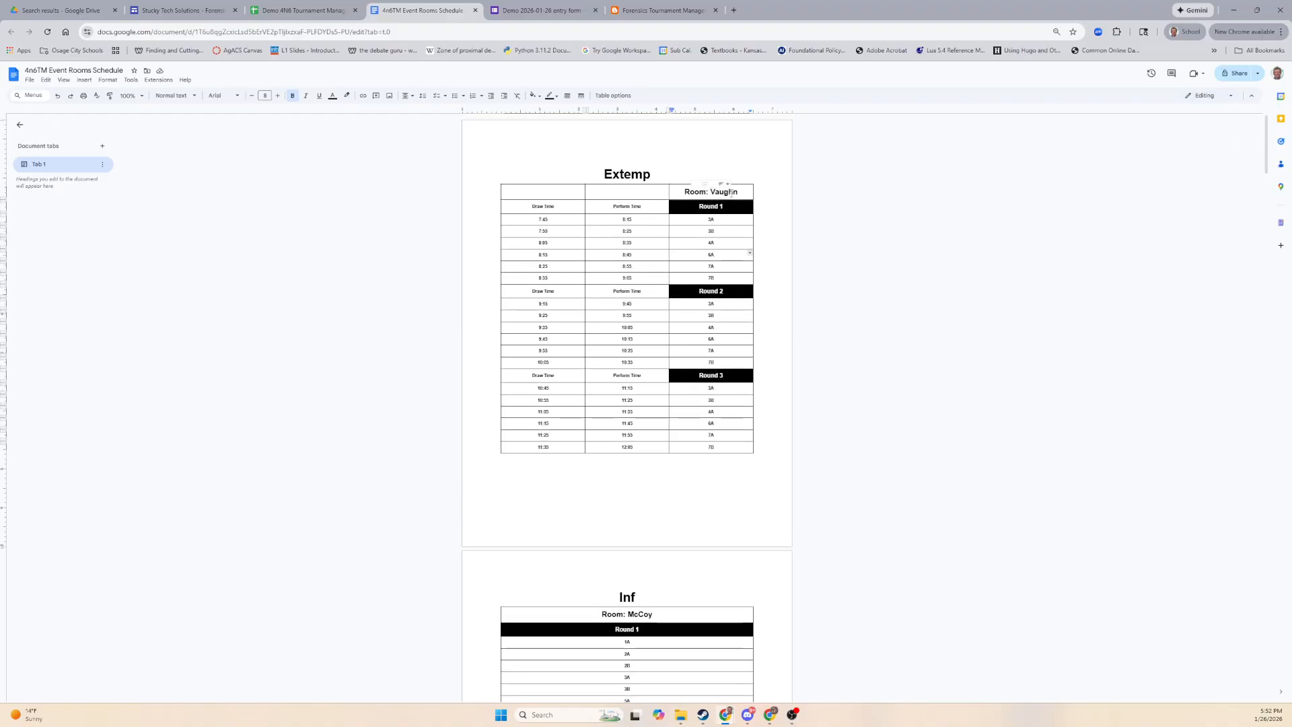
left_click(731, 190)
double_click(731, 191)
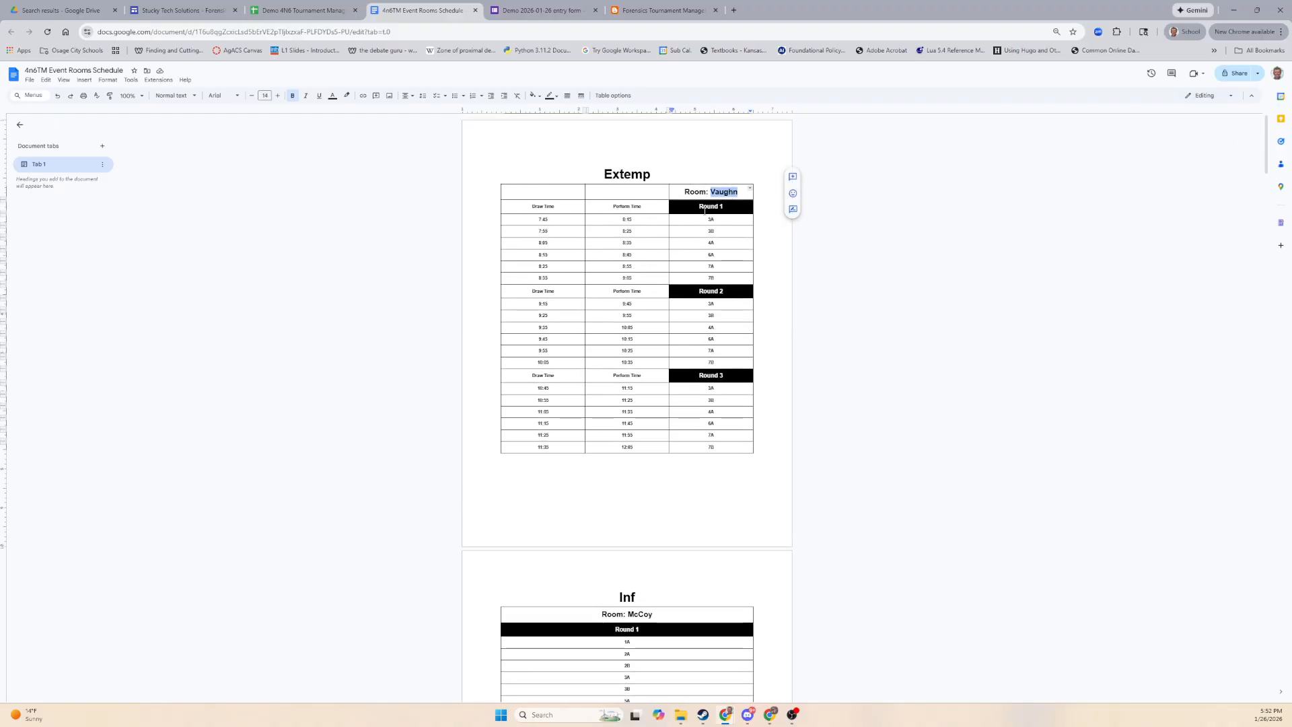
scroll(585, 303, "down", 5)
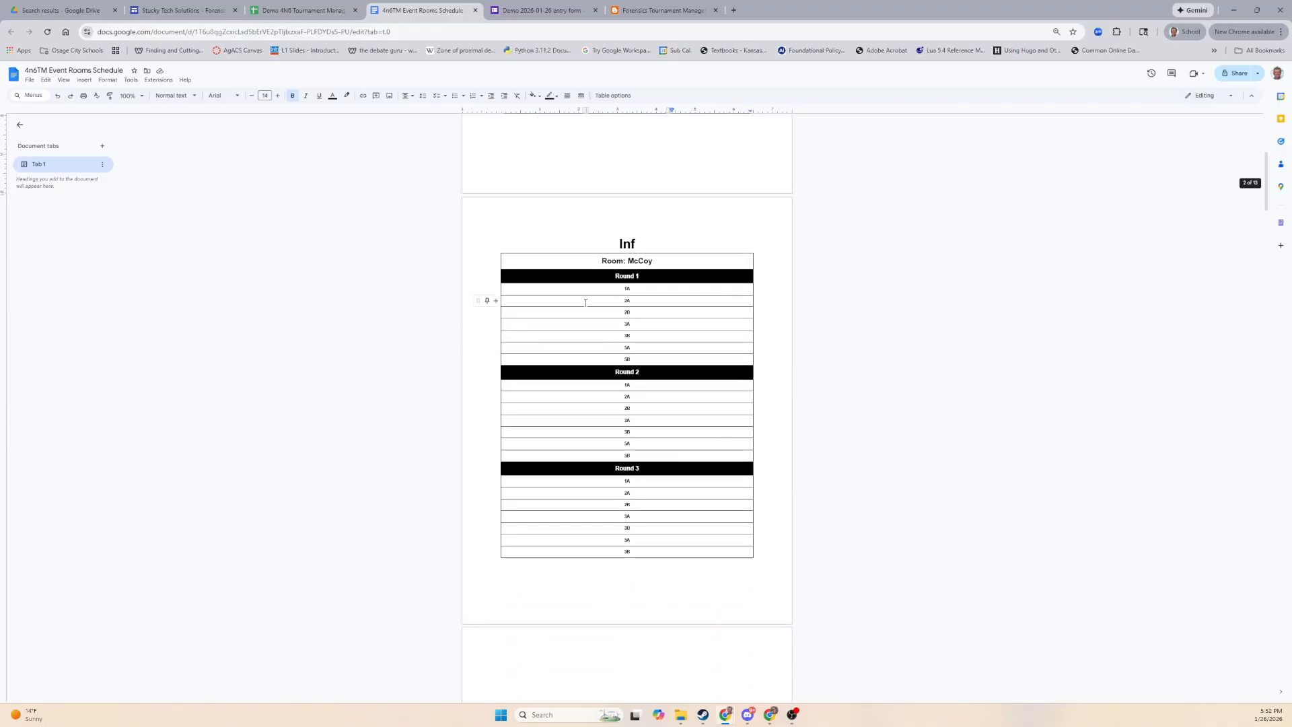
scroll(620, 290, "down", 7)
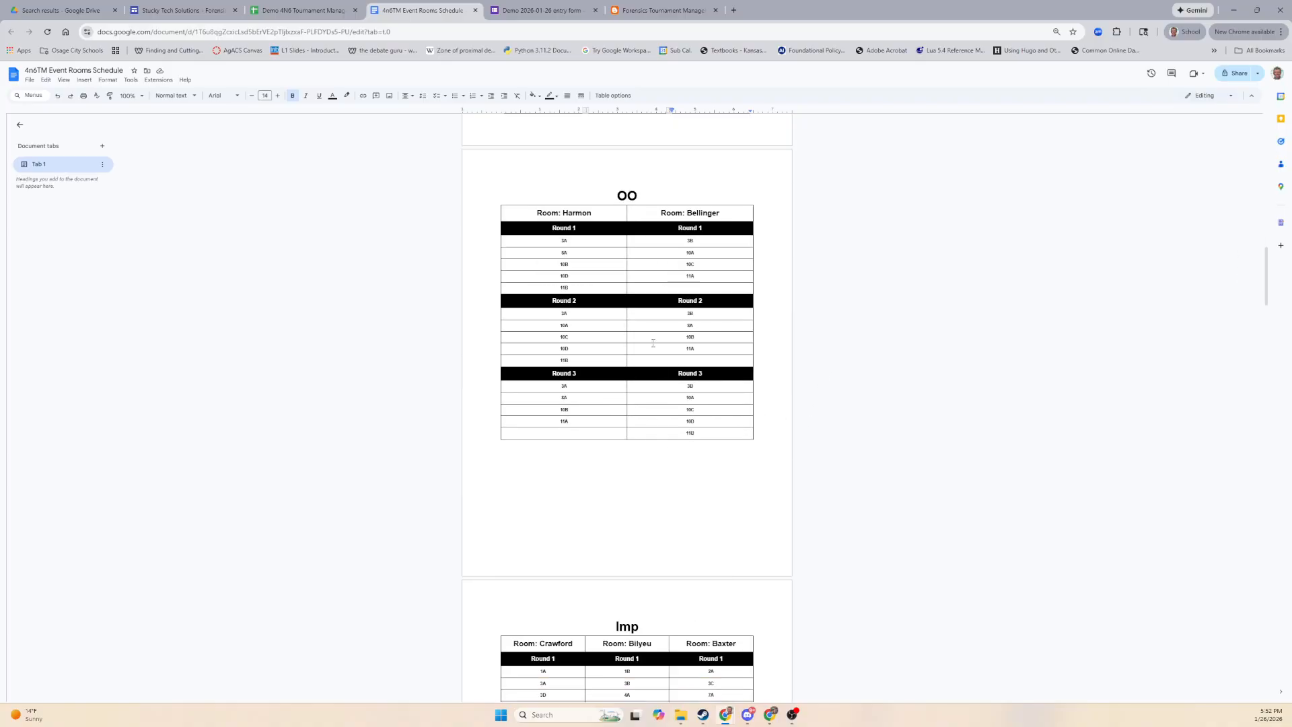
left_click(578, 241)
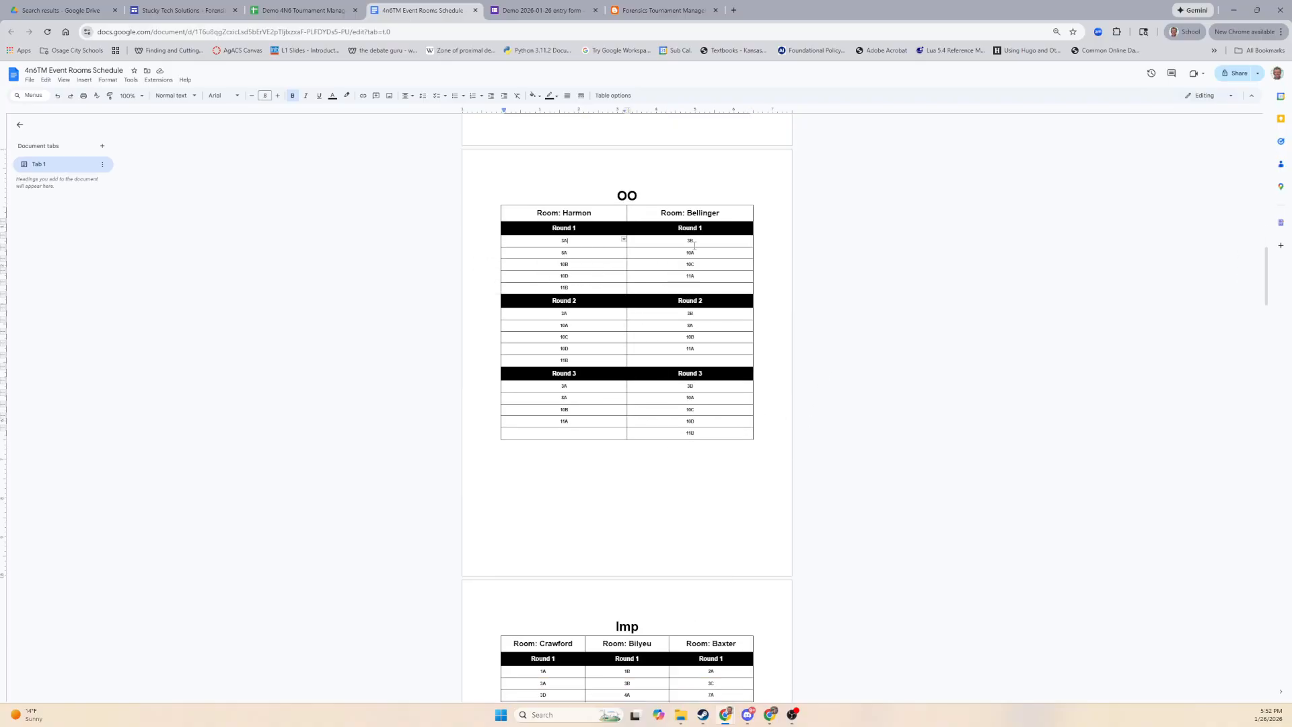
left_click_drag(703, 234, 703, 236)
left_click(703, 241)
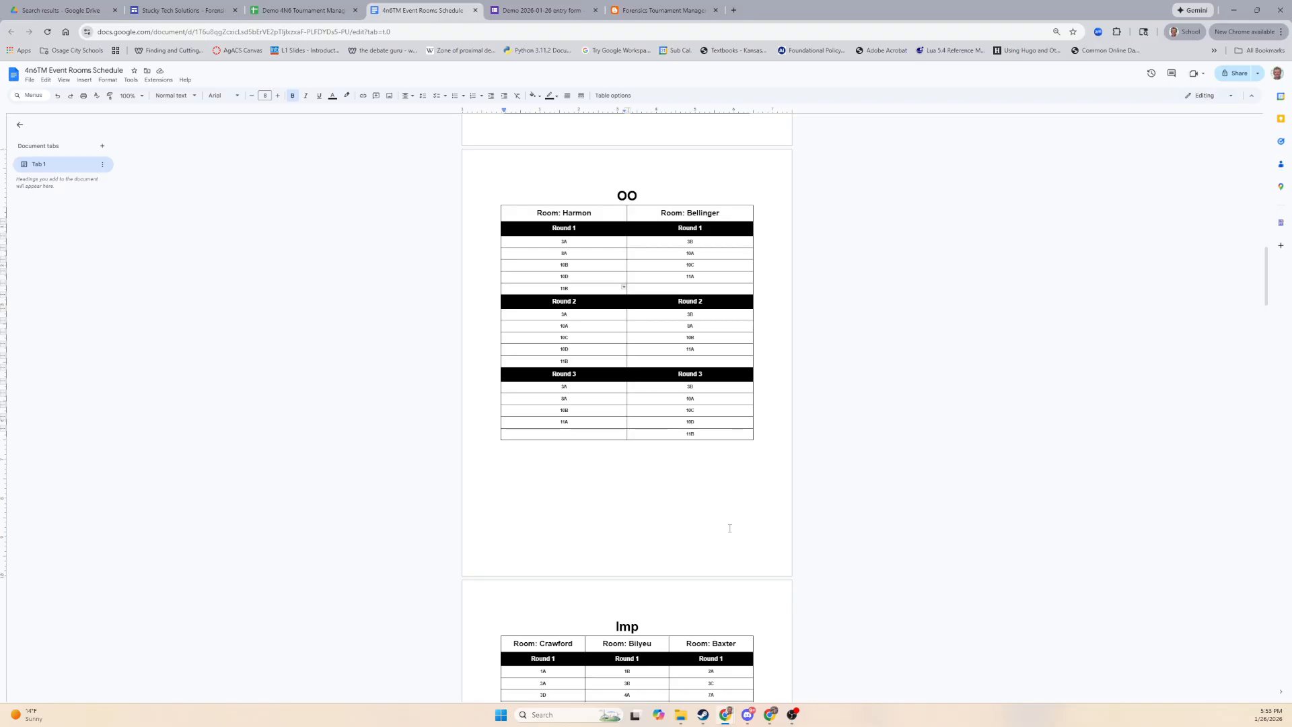
scroll(729, 528, "down", 4)
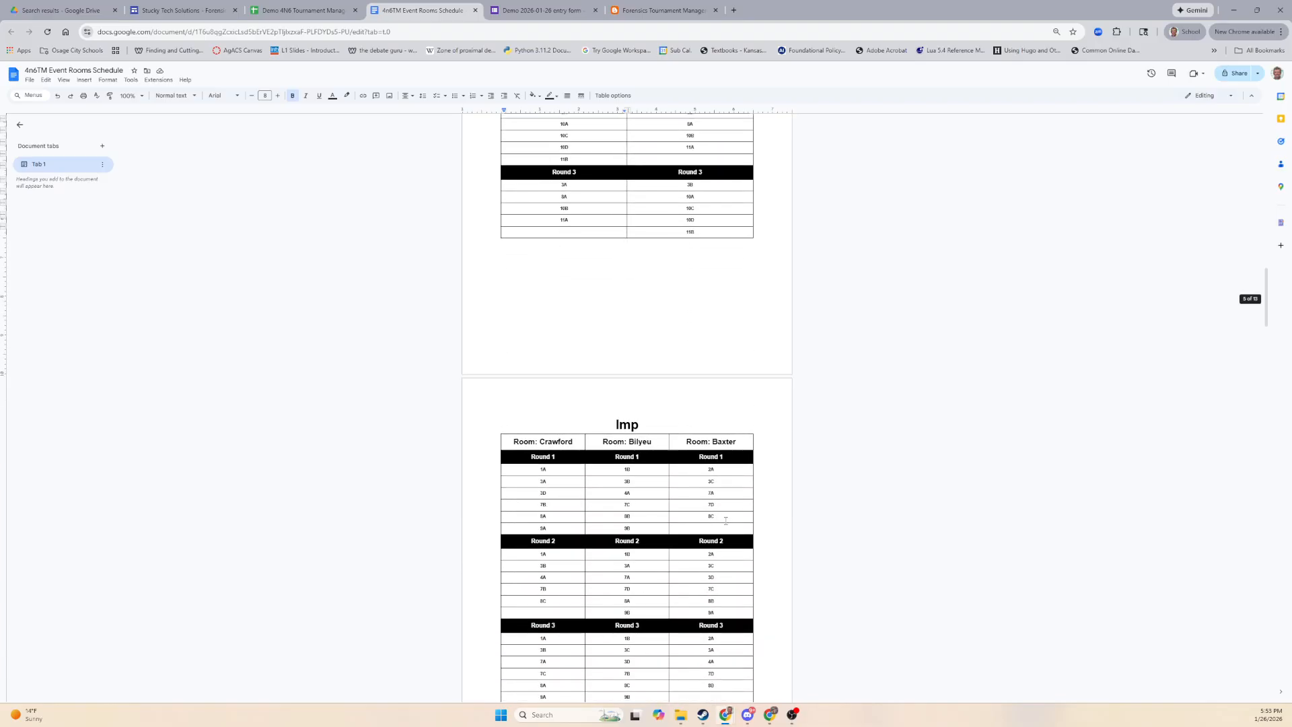
scroll(753, 600, "down", 8)
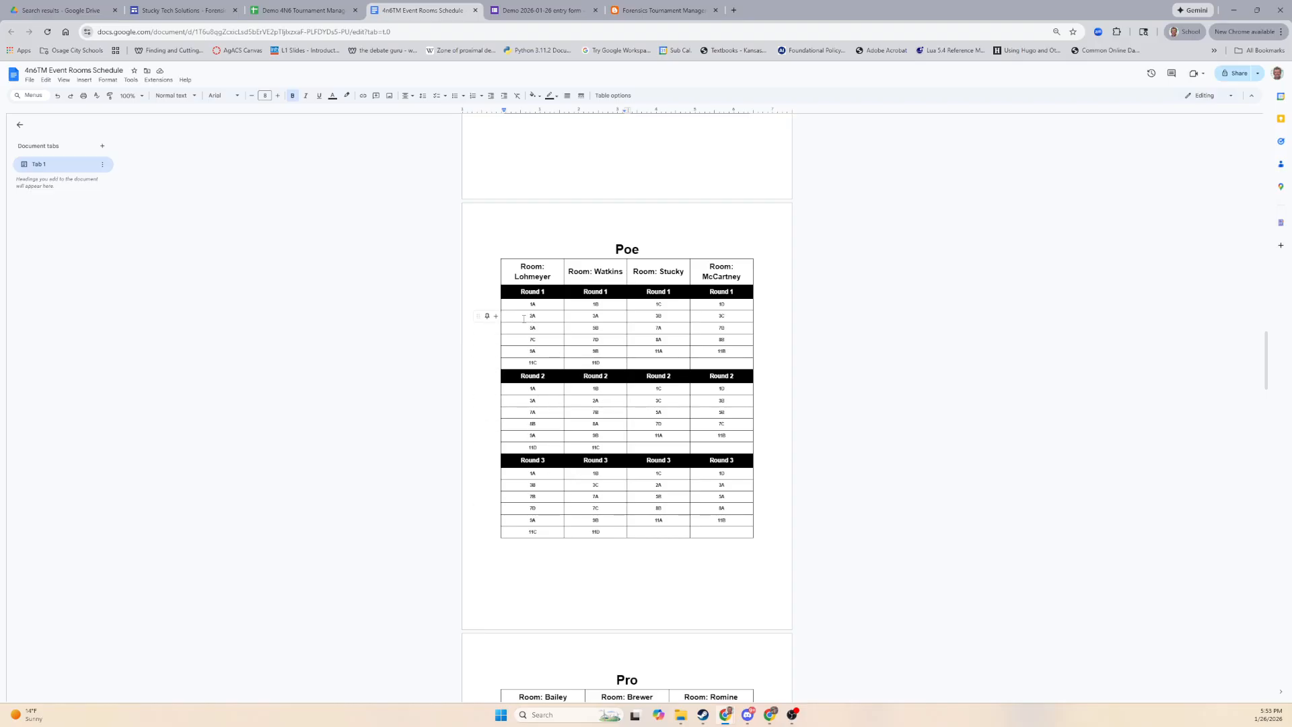
scroll(729, 575, "down", 5)
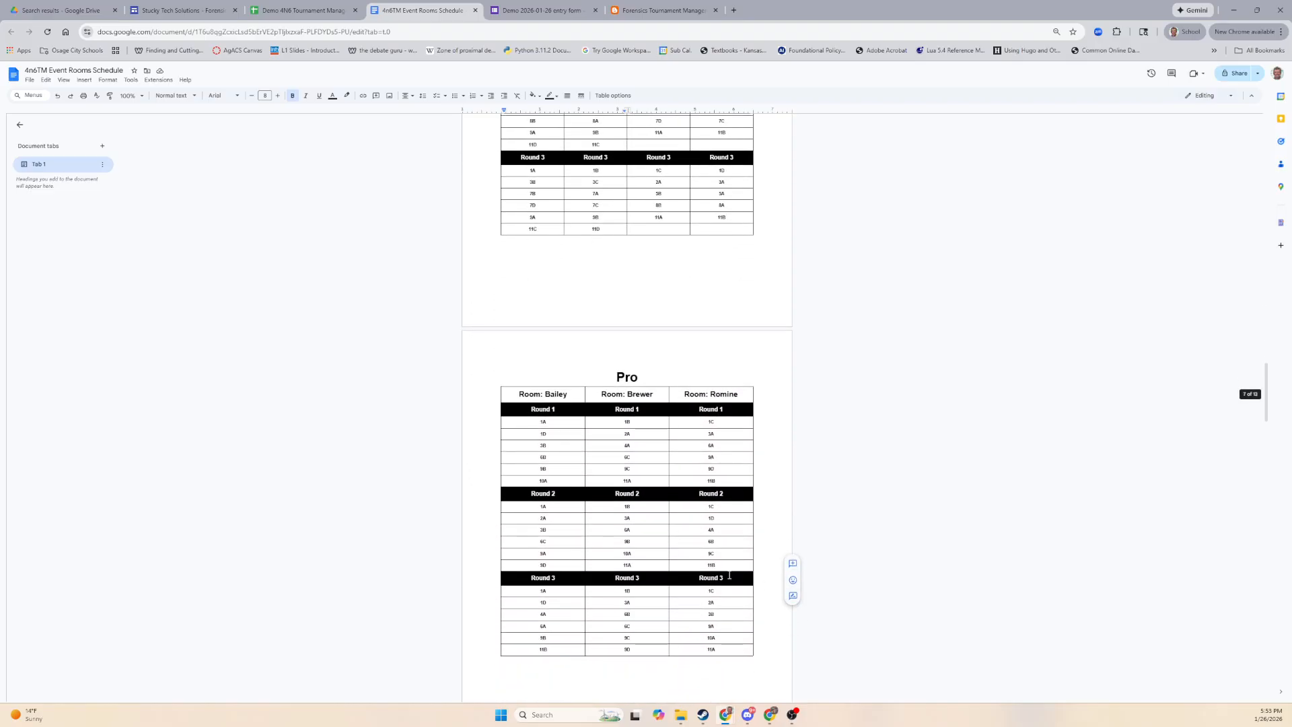
scroll(729, 575, "down", 8)
scroll(701, 611, "up", 4)
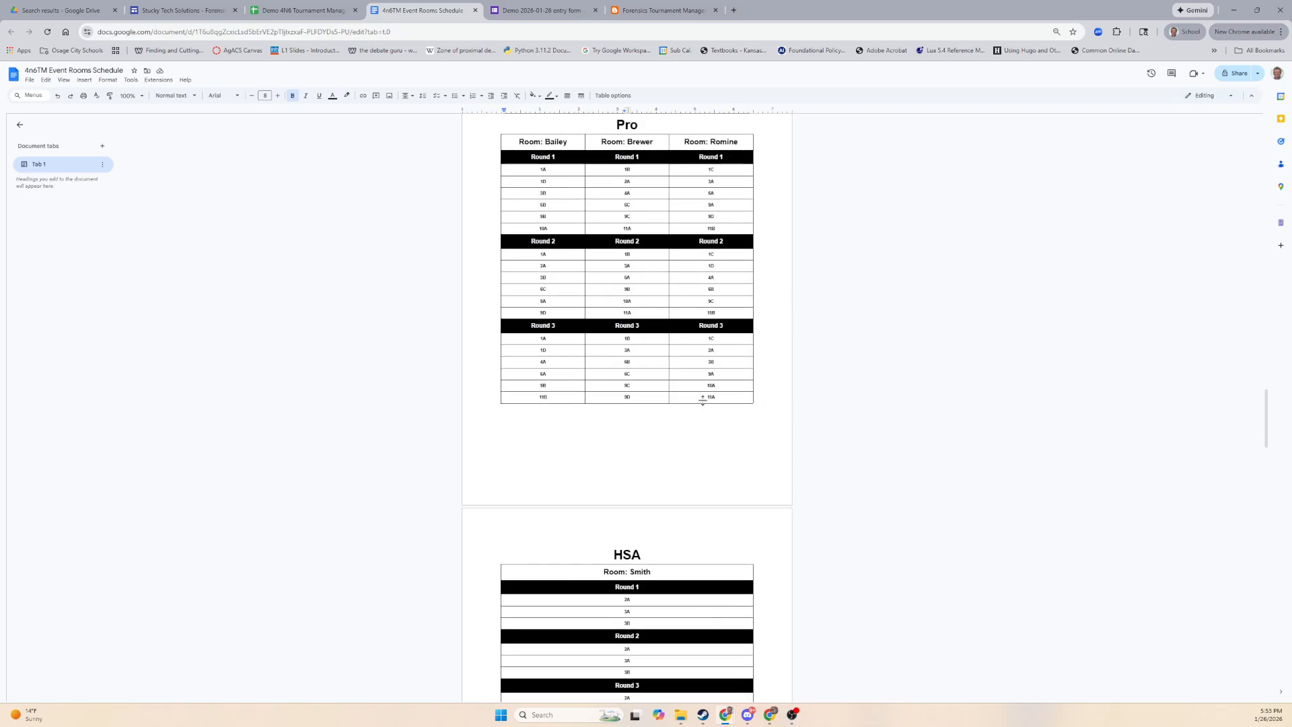
scroll(693, 418, "down", 1)
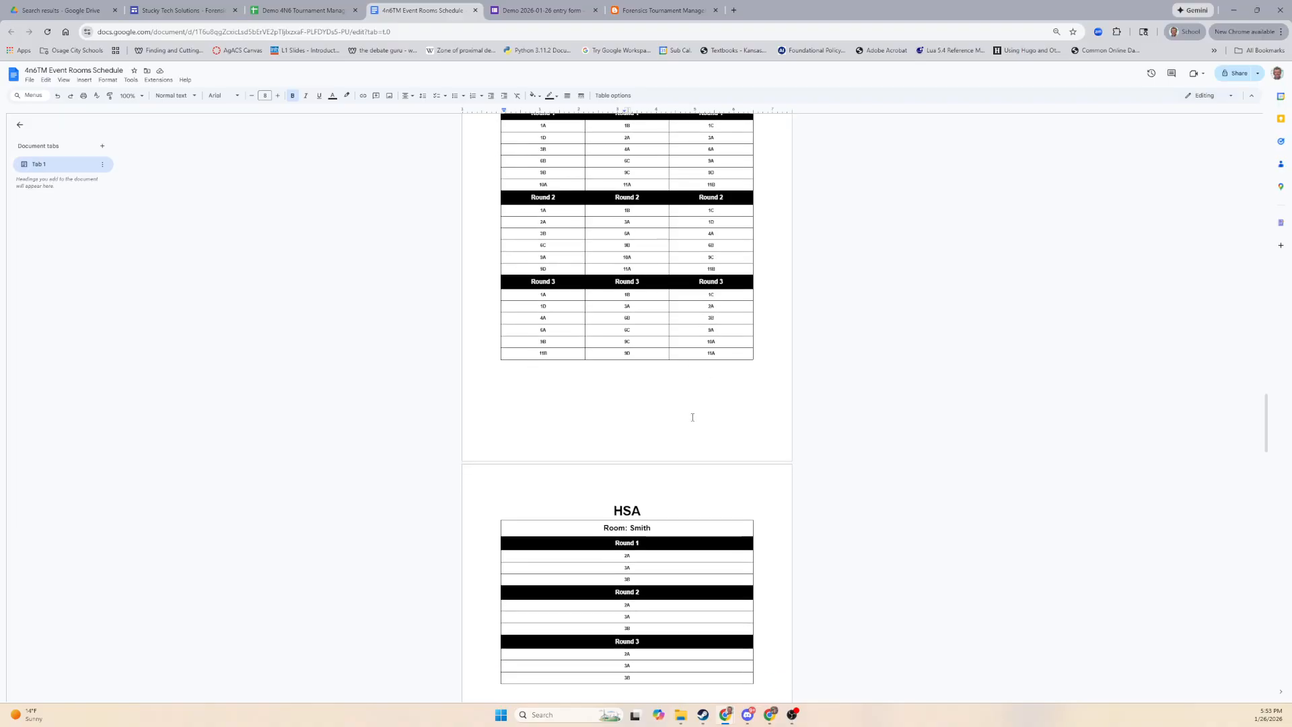
scroll(692, 417, "down", 15)
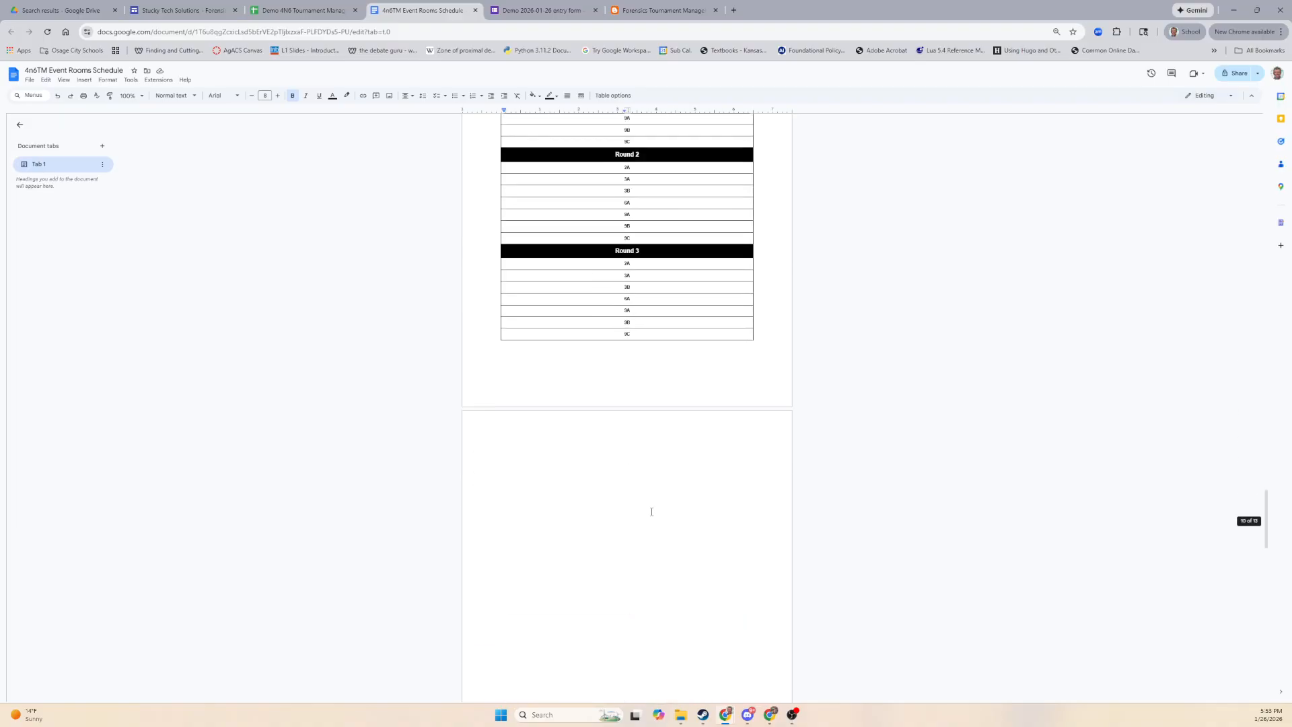
scroll(651, 511, "down", 10)
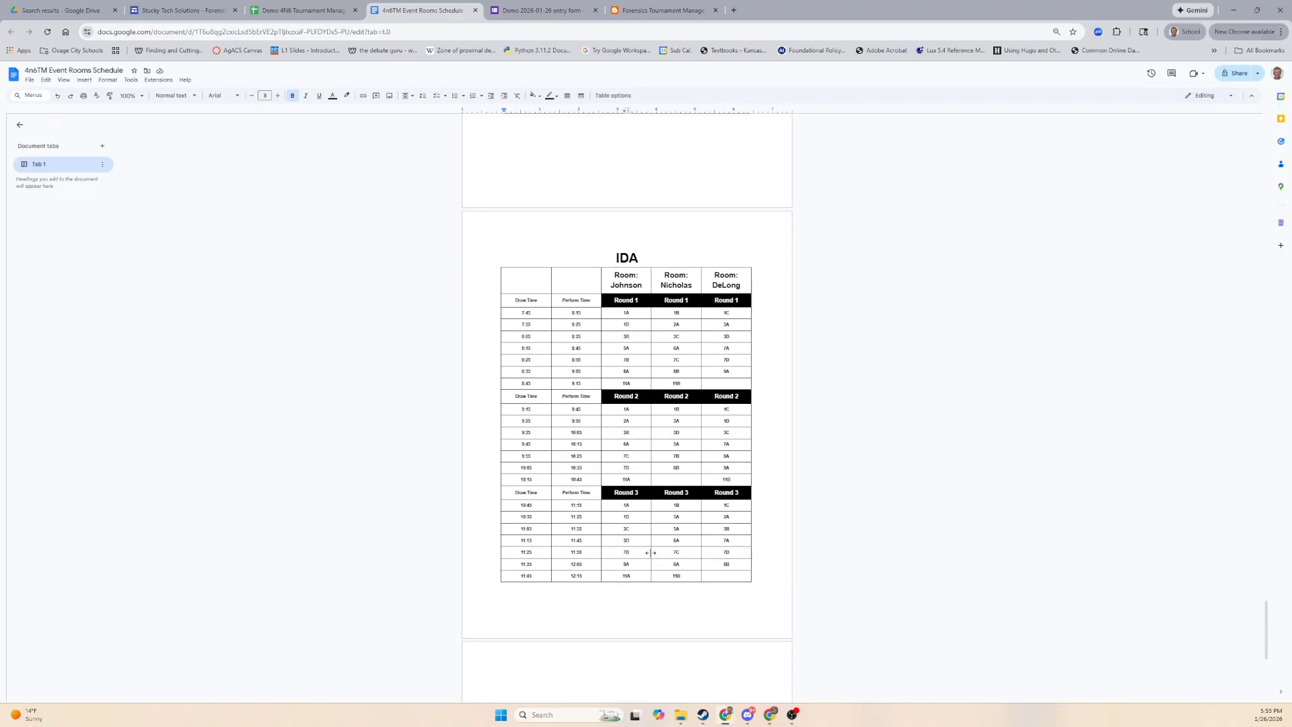
double_click(577, 313)
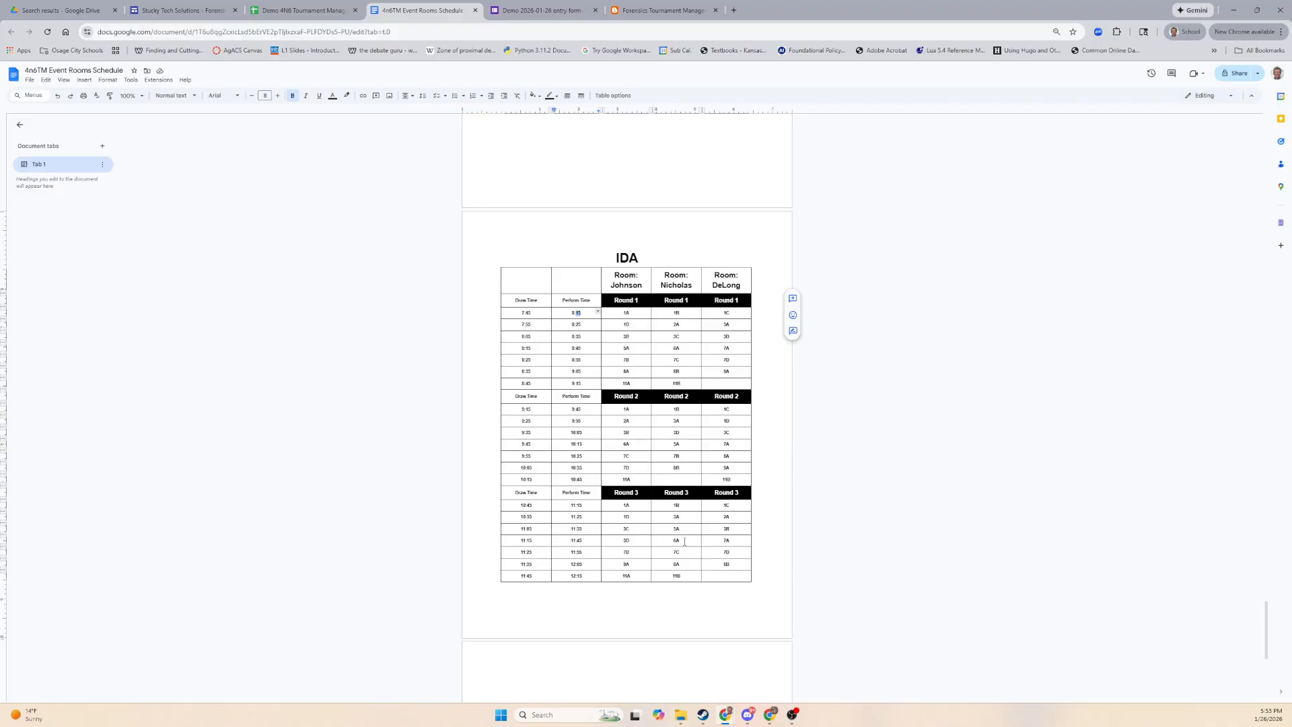
scroll(680, 585, "down", 6)
scroll(700, 521, "up", 12)
scroll(711, 514, "up", 20)
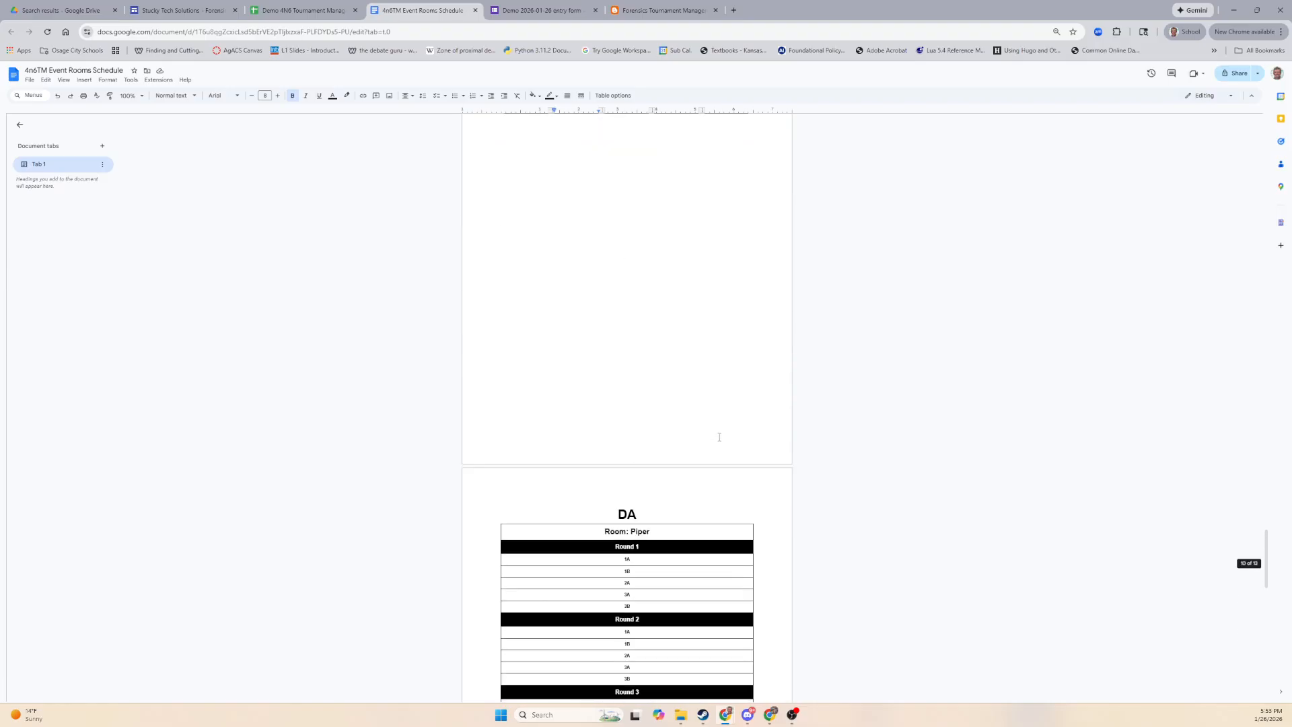
left_click(738, 244)
scroll(738, 244, "up", 5)
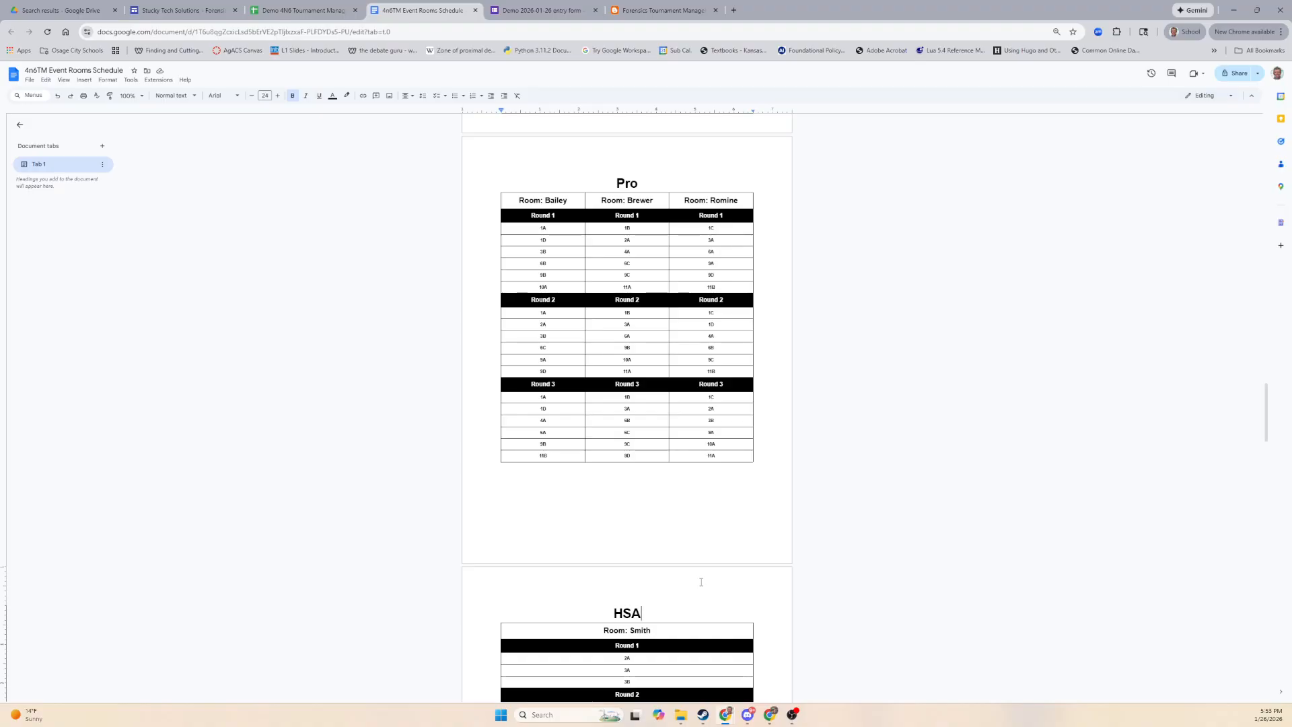
scroll(743, 407, "up", 15)
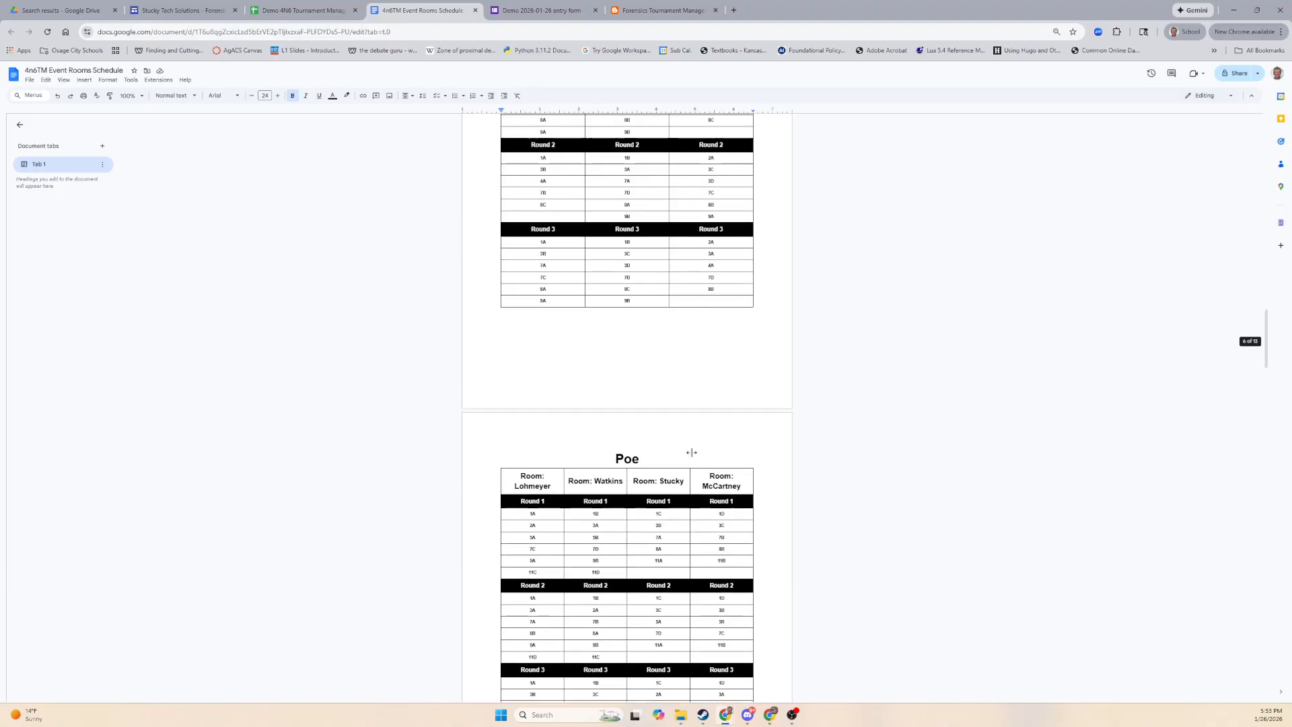
scroll(679, 374, "up", 20)
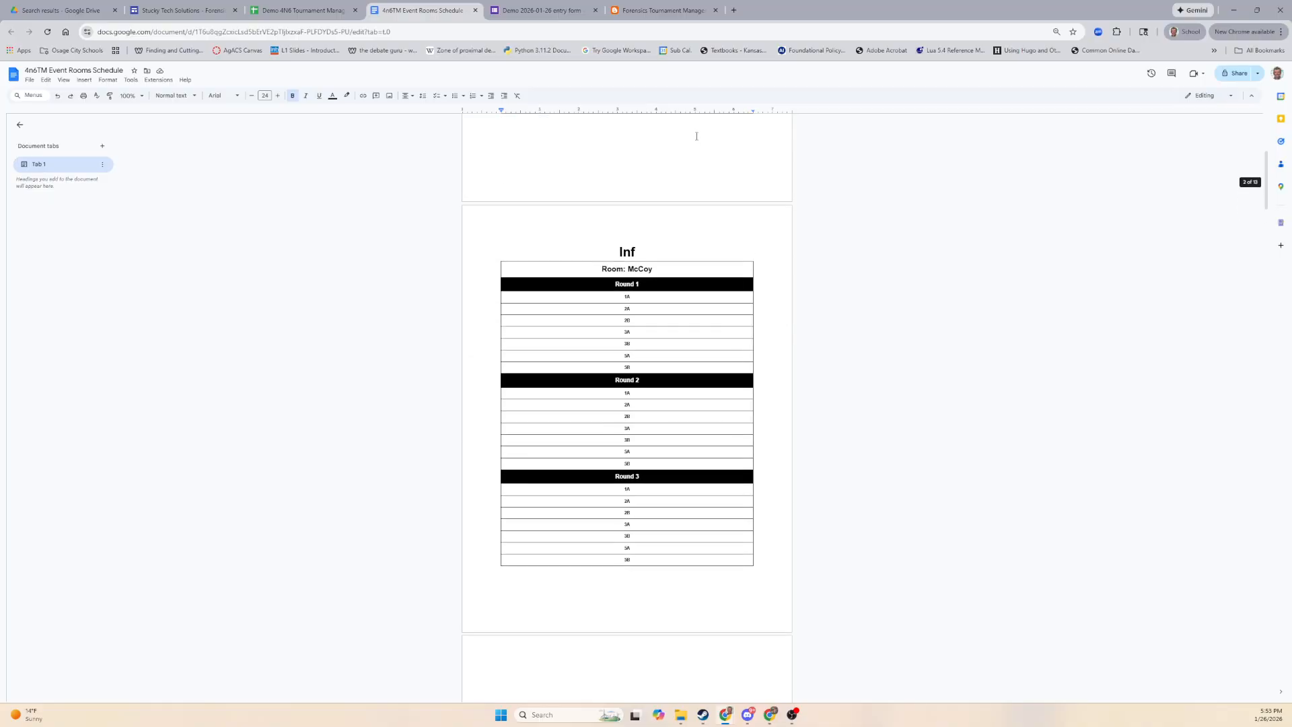
scroll(721, 288, "up", 5)
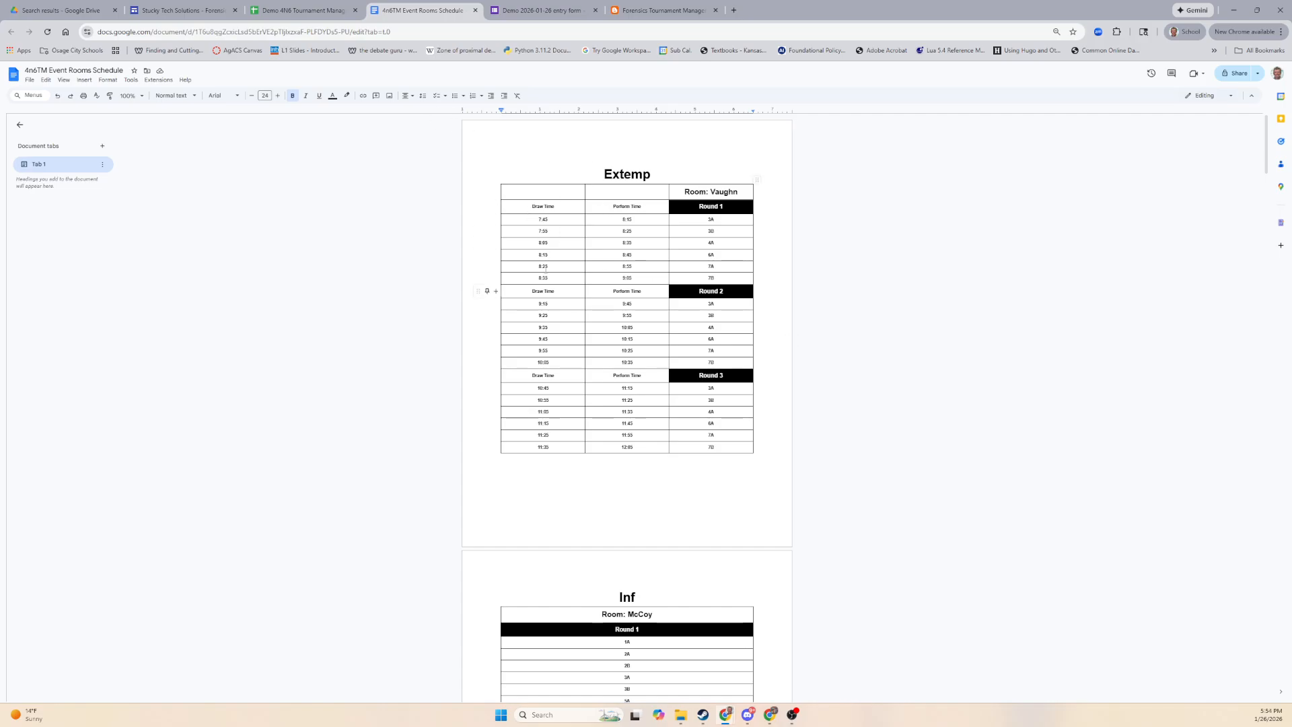
Create invoices with IDA priced at 10 and checks payable to OCHS Forensics, then view Teams.
left_click(291, 13)
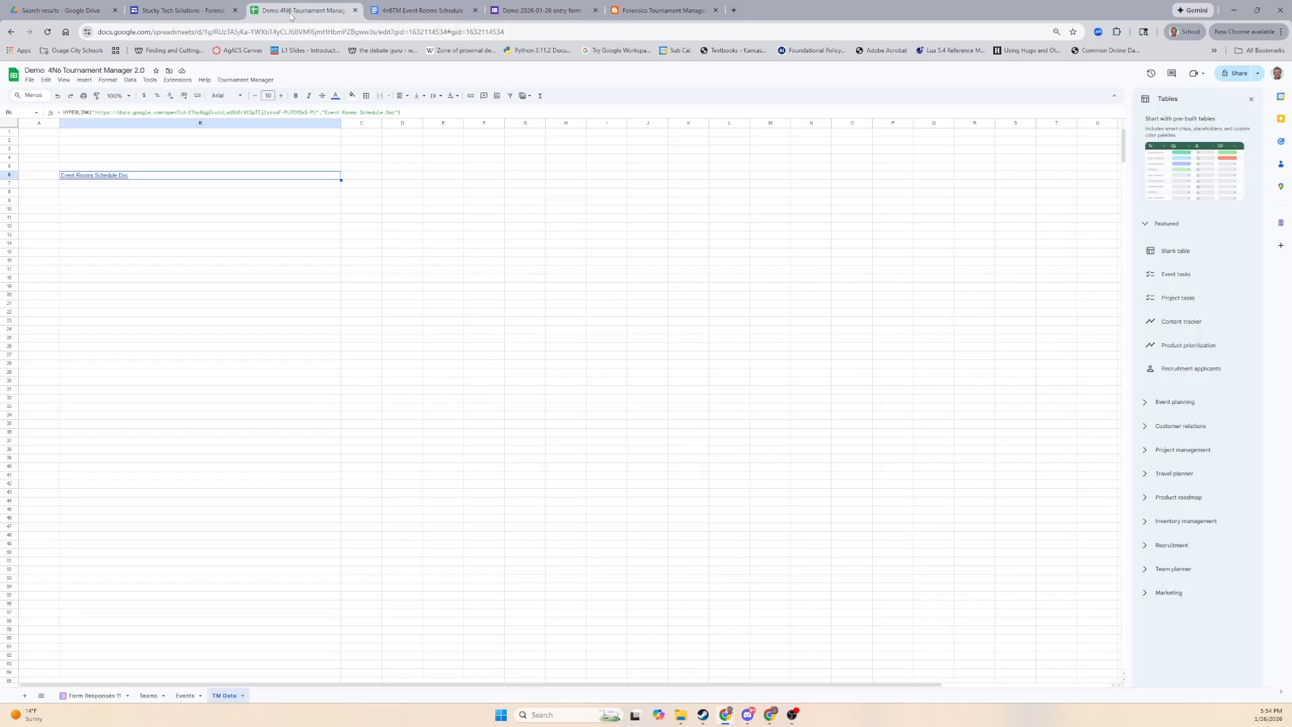
left_click(241, 81)
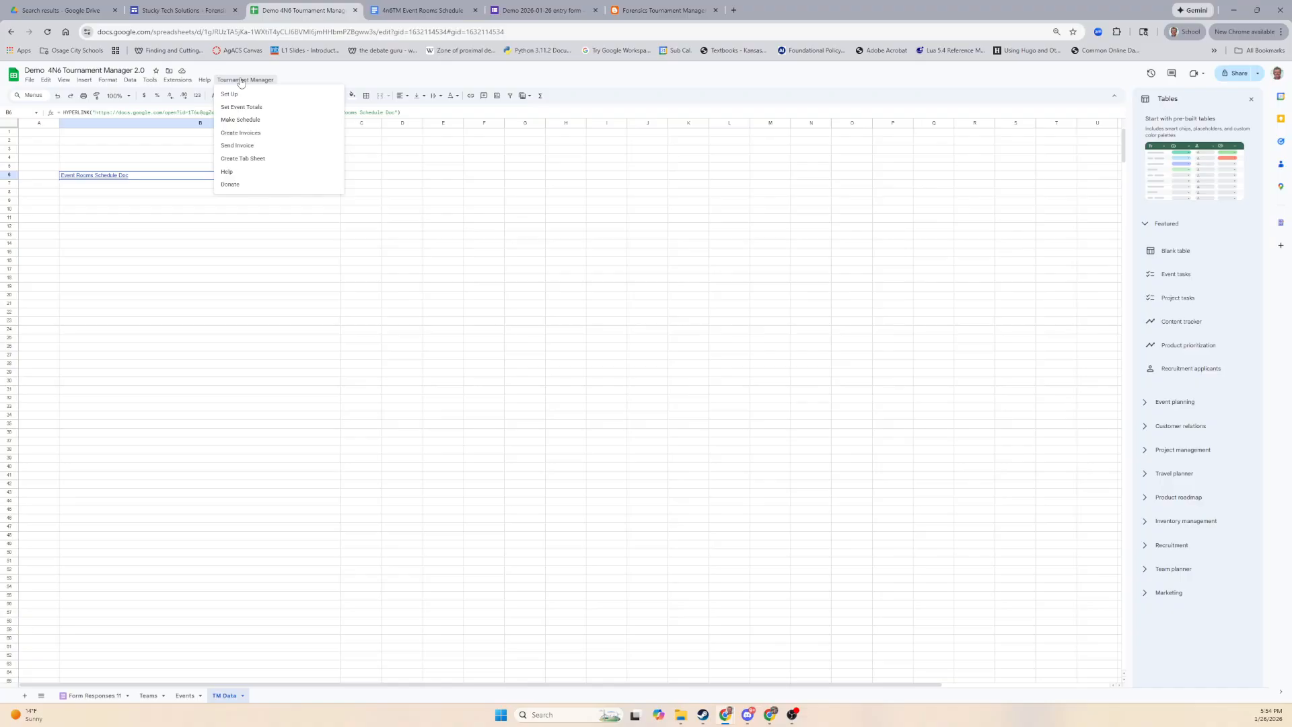
left_click(261, 137)
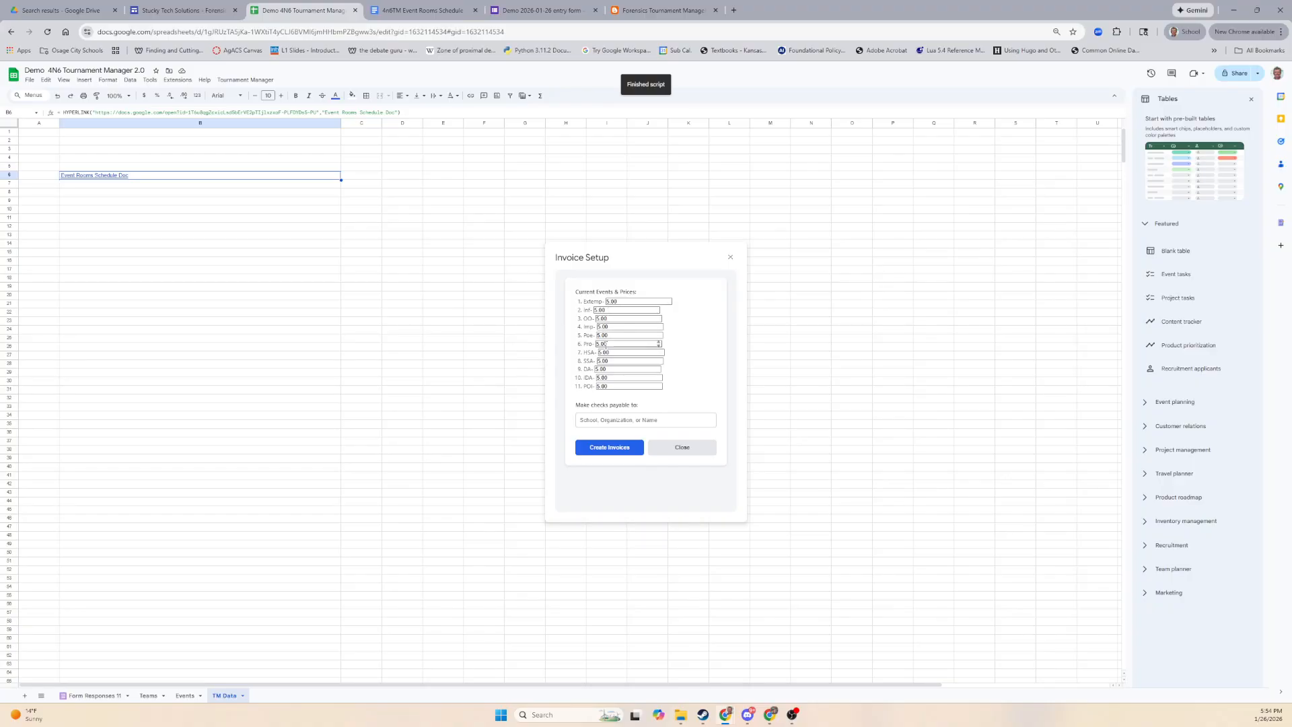
left_click(600, 370)
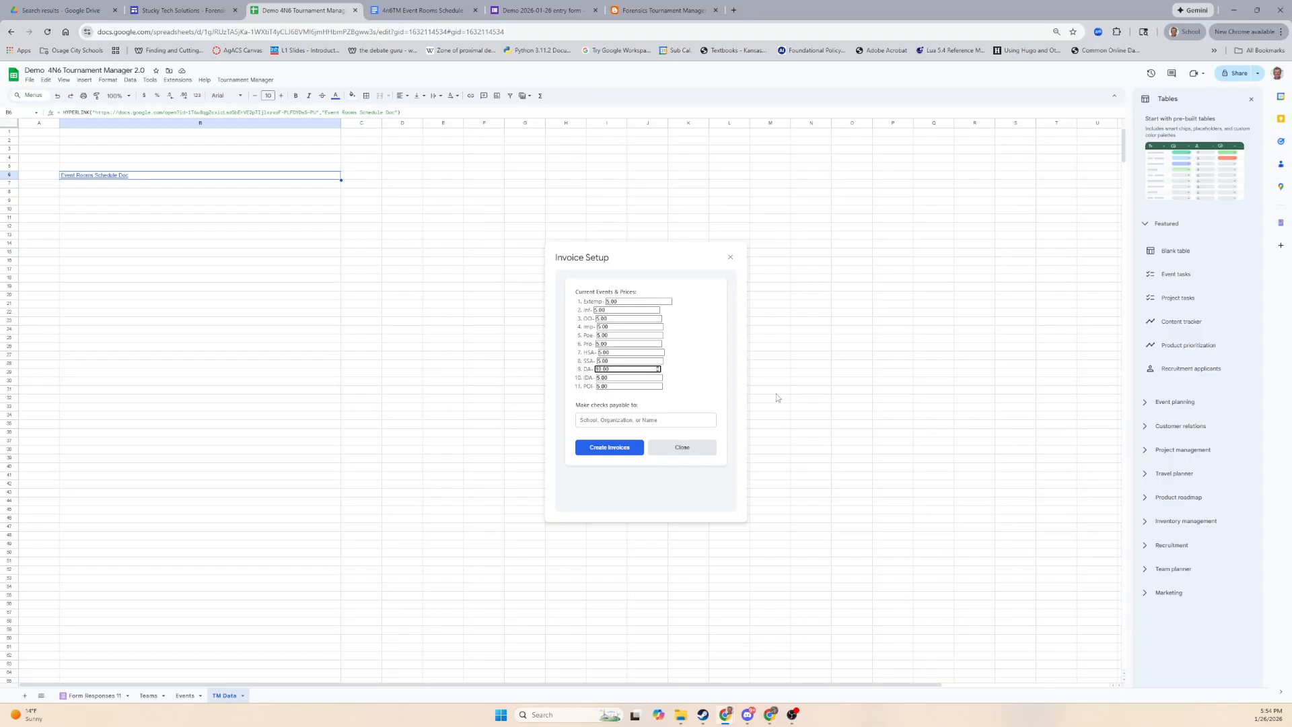
key("Tab")
type("10")
left_click(675, 423)
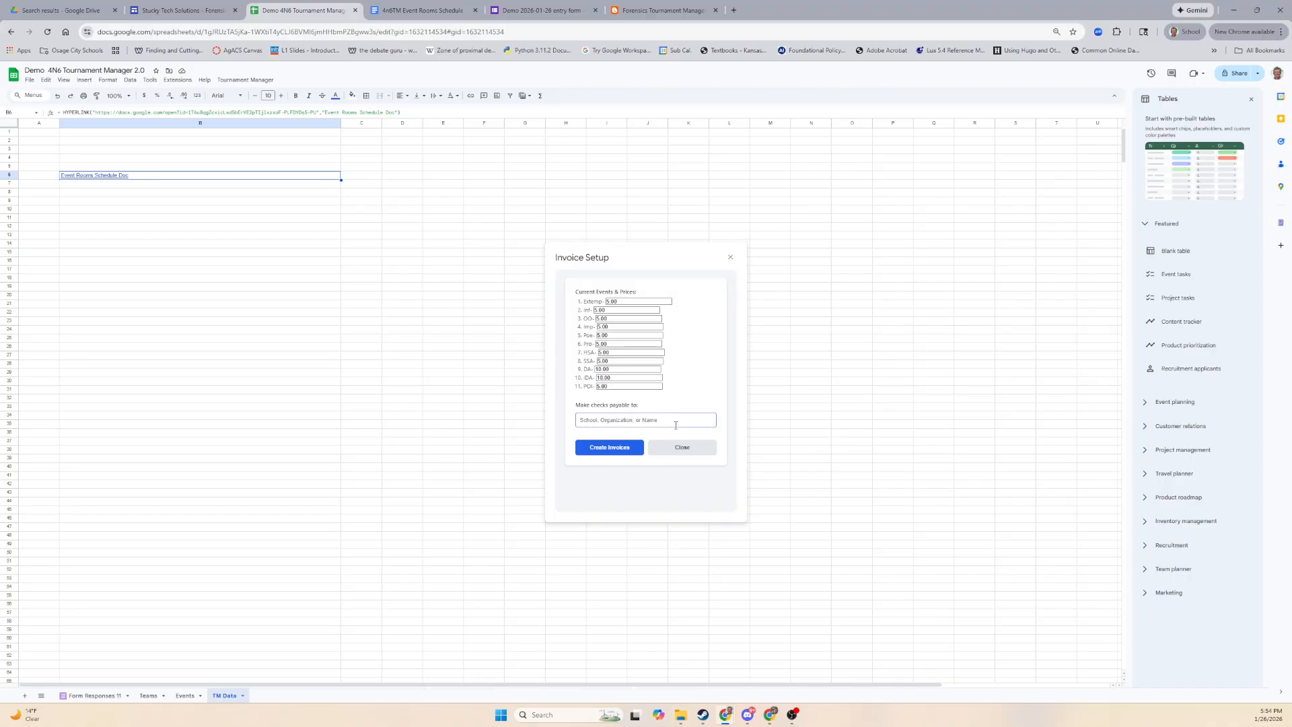
type("OCHS Forensics")
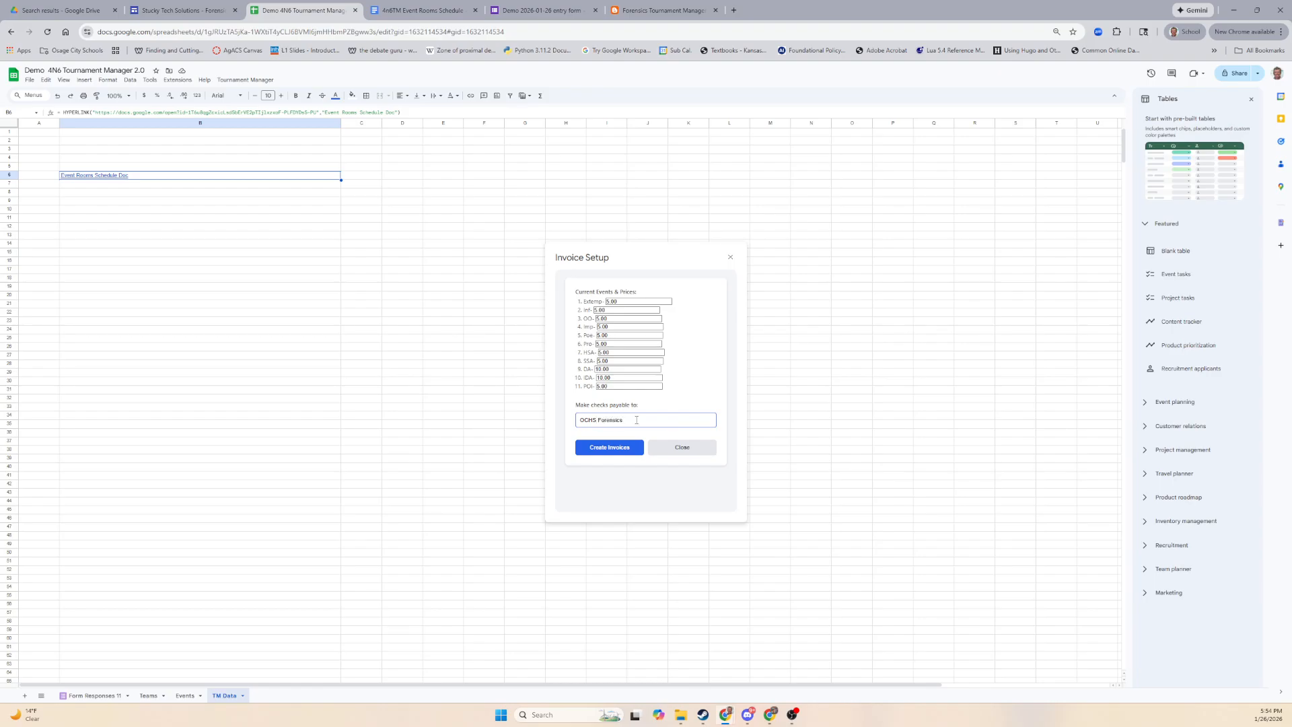
left_click(598, 448)
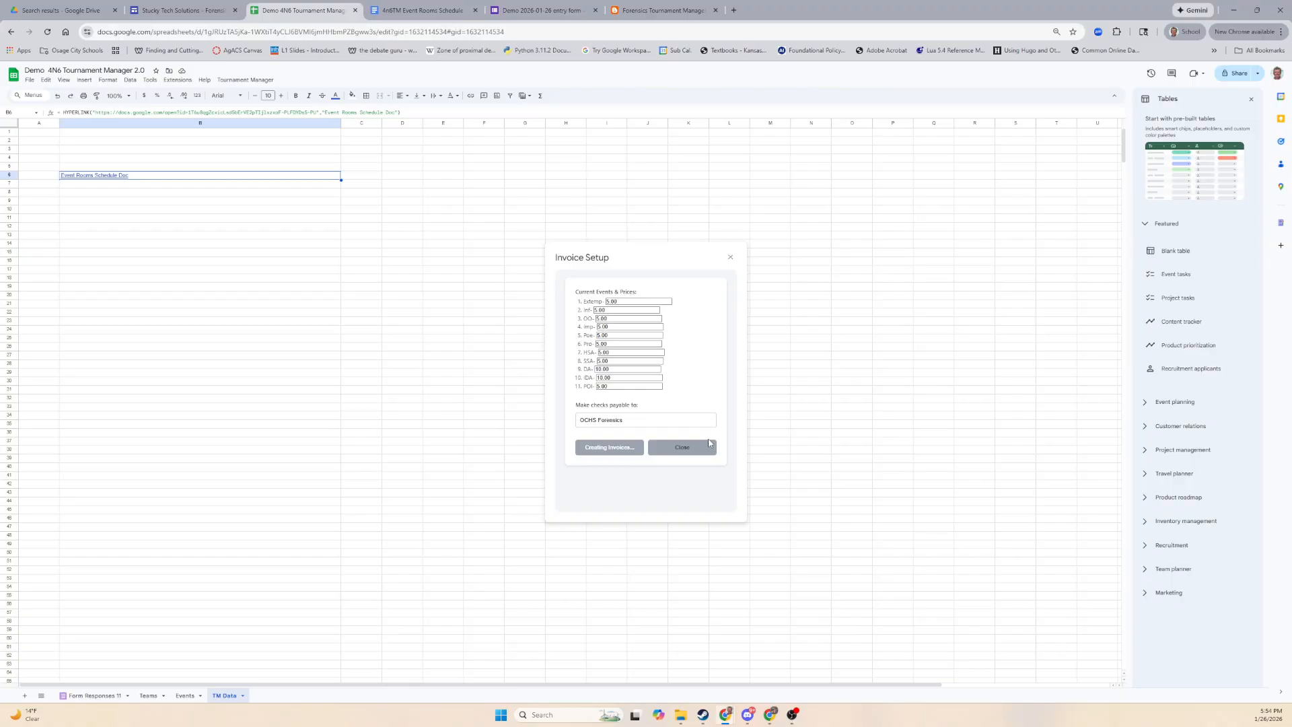
left_click(149, 695)
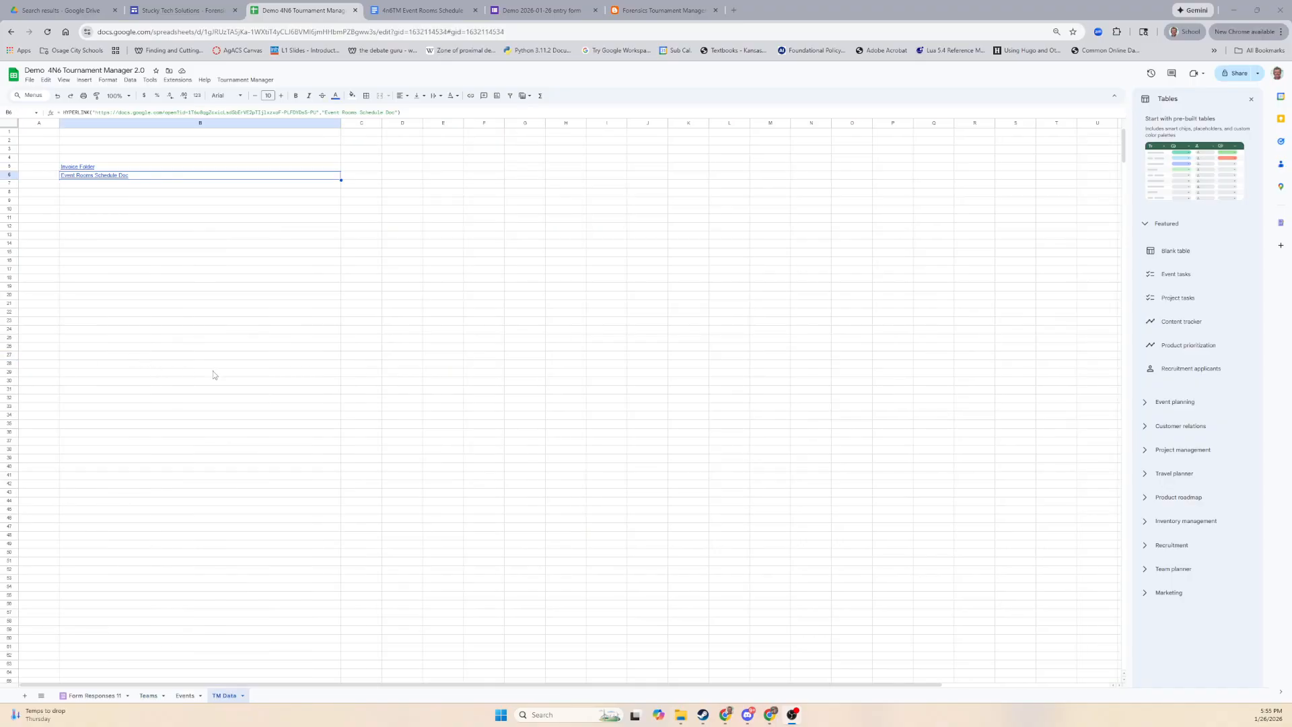
Open the 4n6 Tourney Invoice folder in Drive from the Invoice Folder link in B5.
left_click(91, 170)
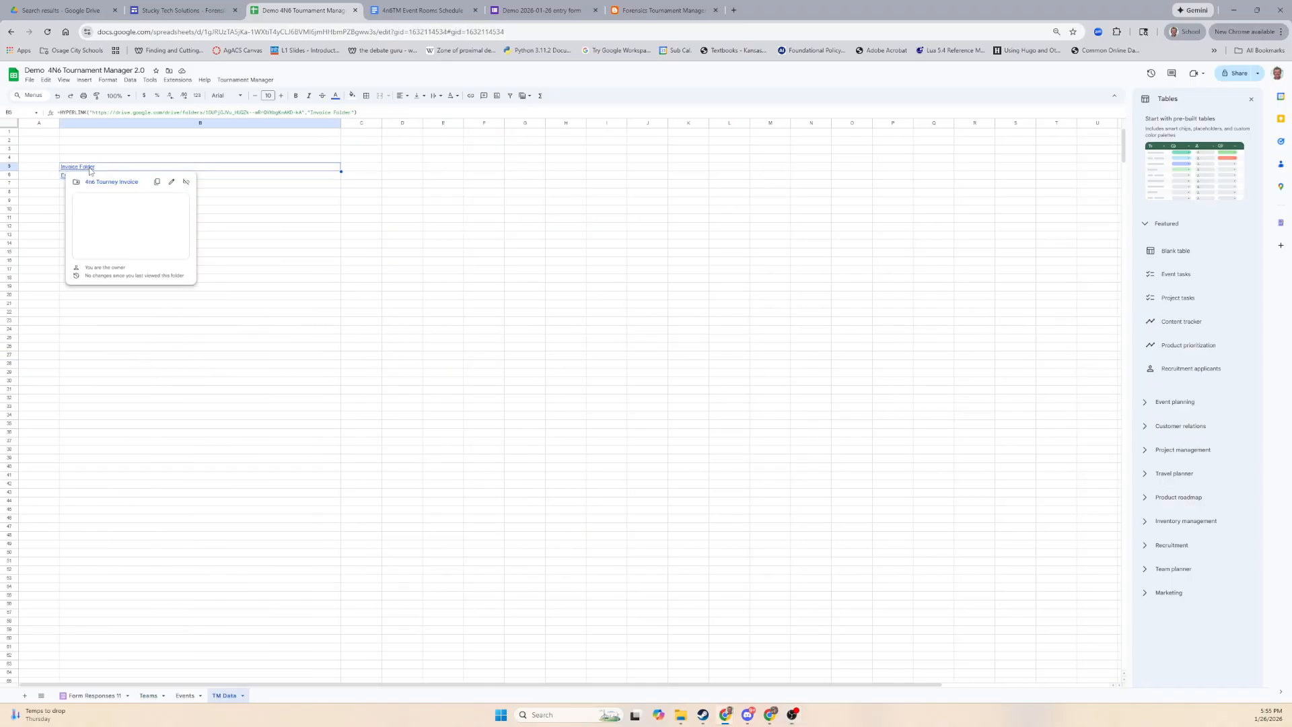
left_click(155, 418)
left_click(75, 170)
left_click(233, 698)
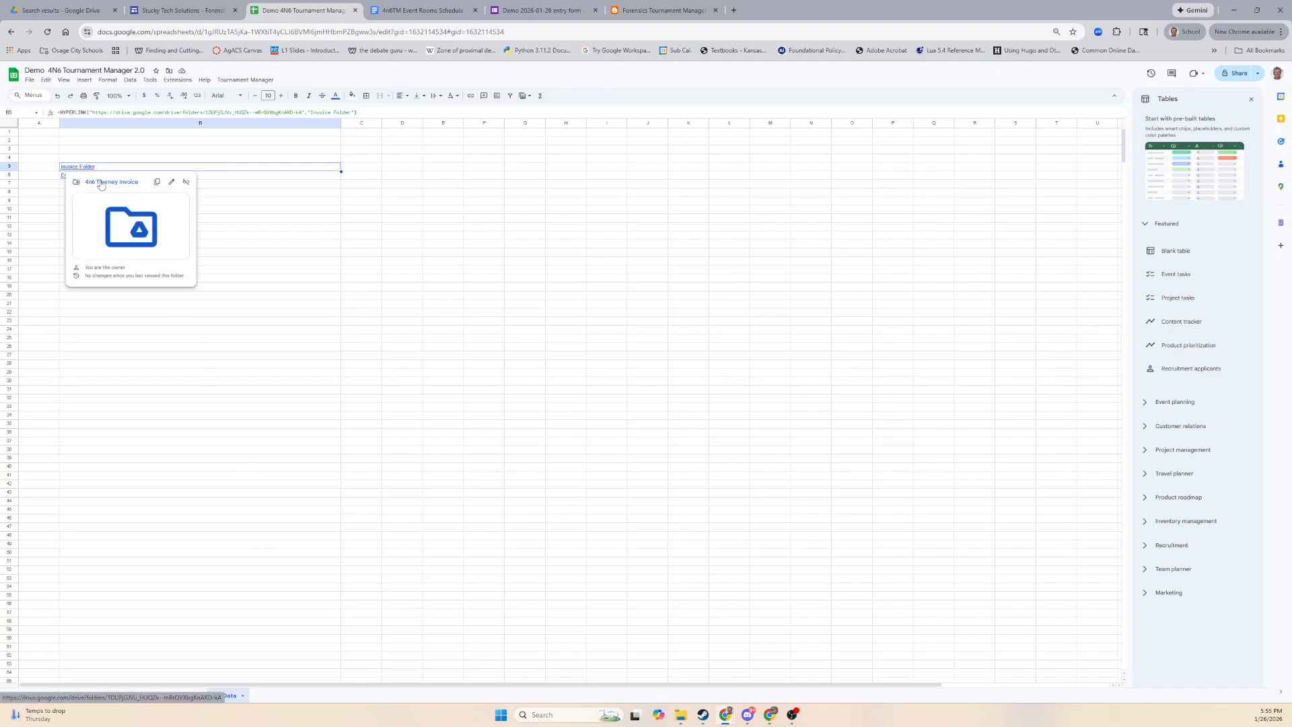
left_click(101, 185)
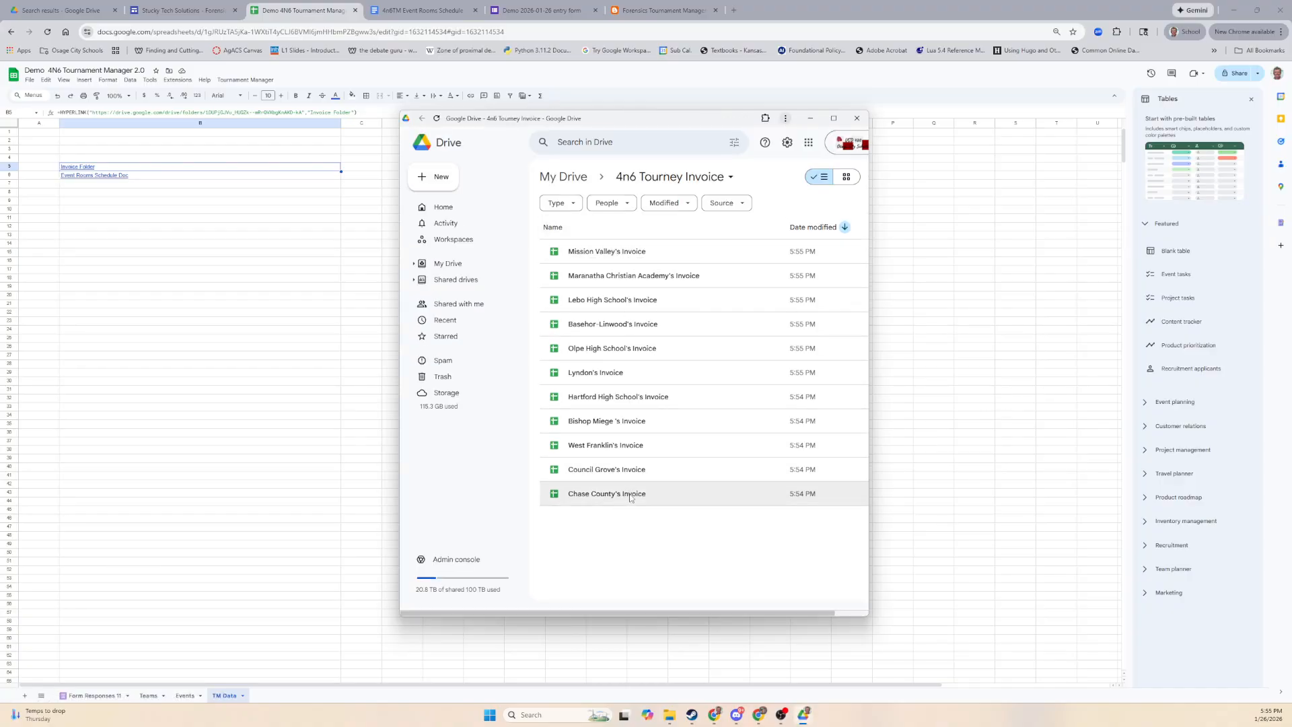
View Mission Valley's Invoice, close it, and return to the Demo 4N6 Tournament Manager spreadsheet.
double_click(569, 251)
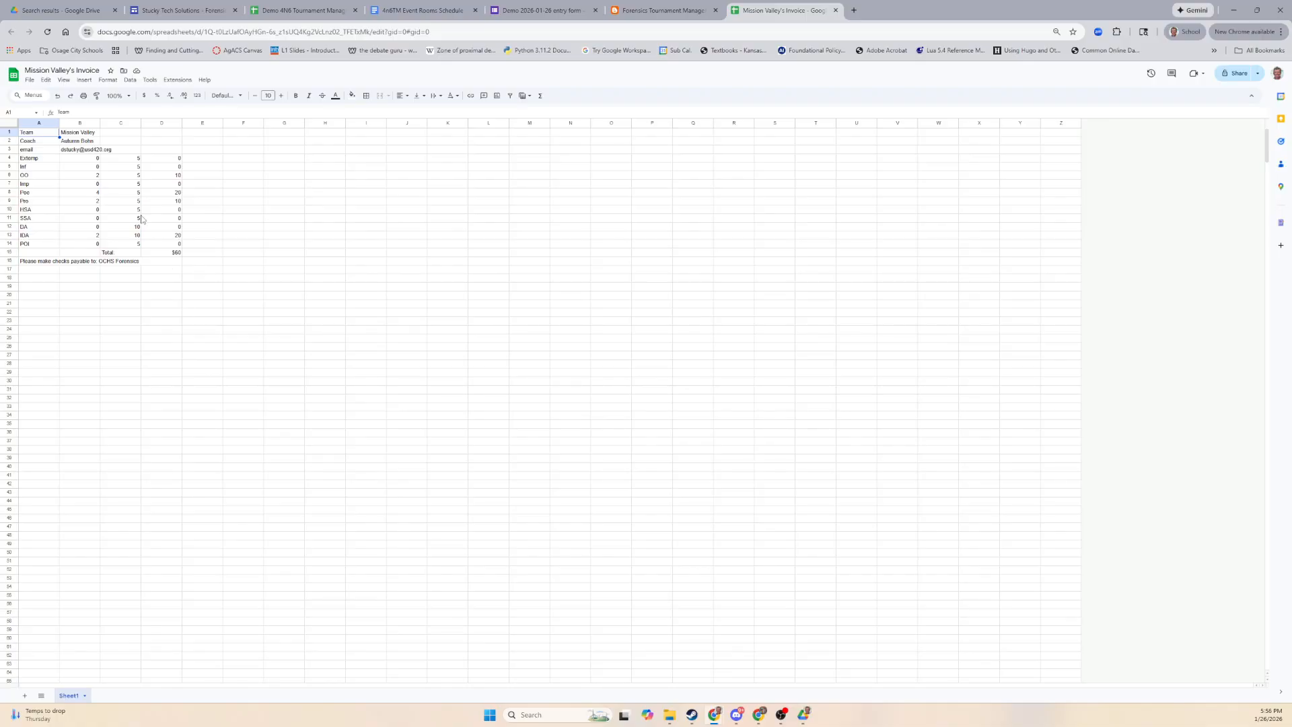
left_click(835, 11)
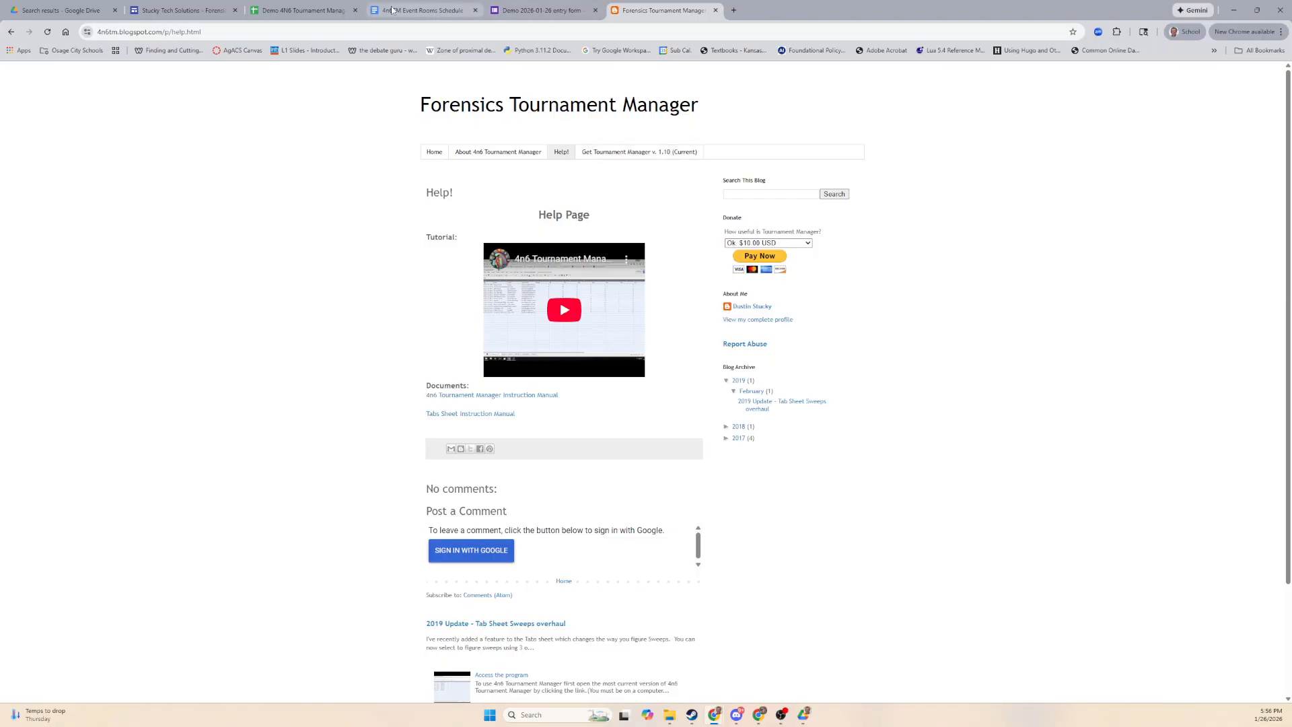
left_click(303, 10)
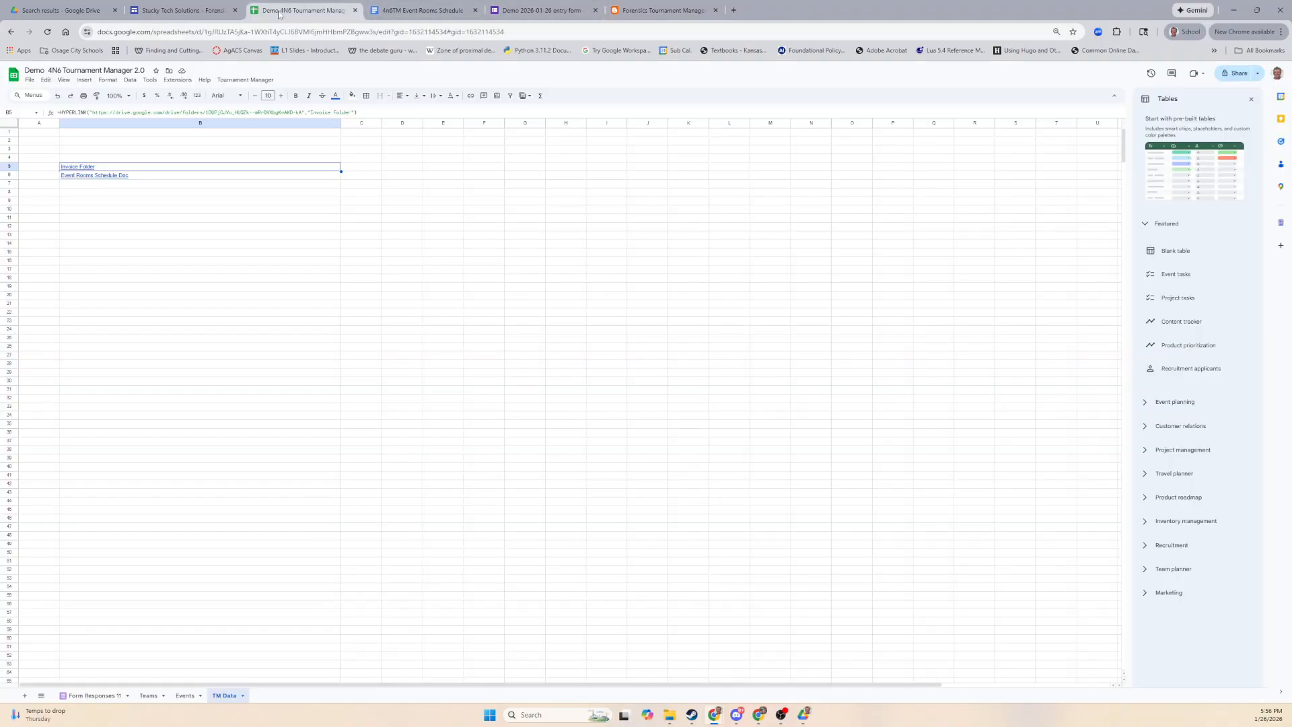
Email the invoices with the body message 'Please pay your invoice by next Friday.'.
left_click(255, 82)
left_click(244, 150)
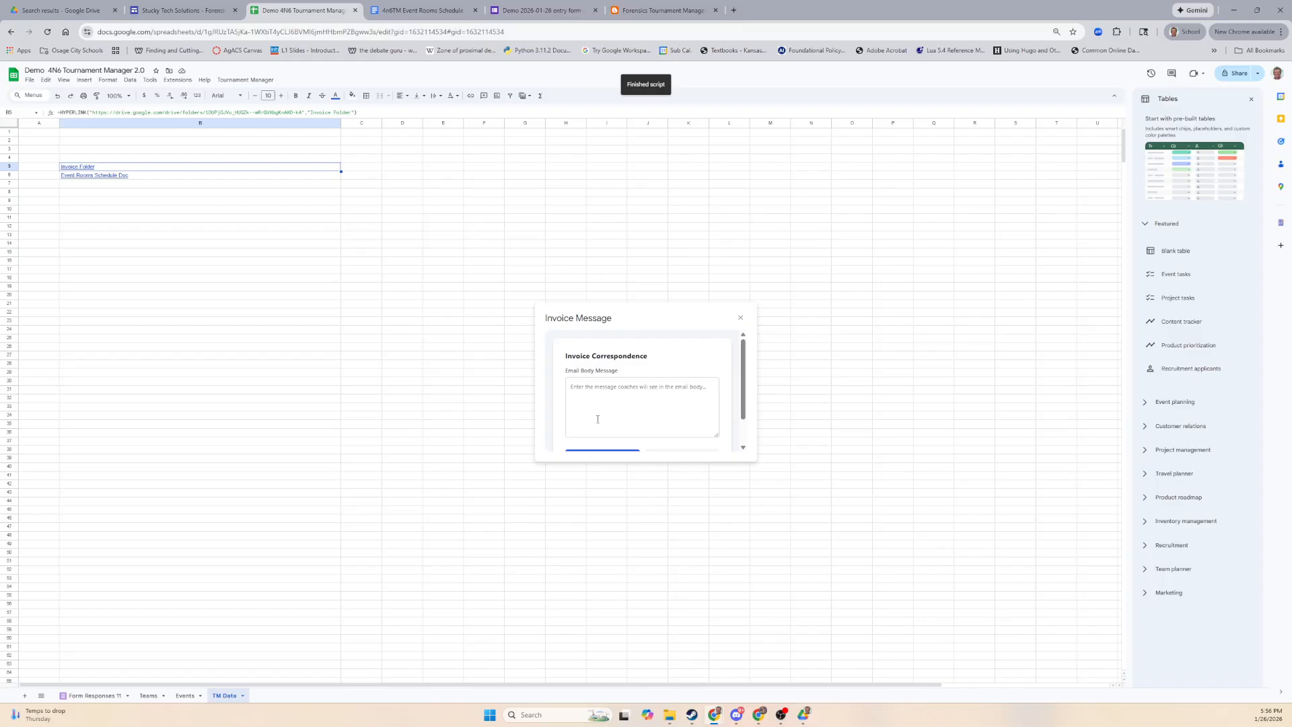
left_click(612, 397)
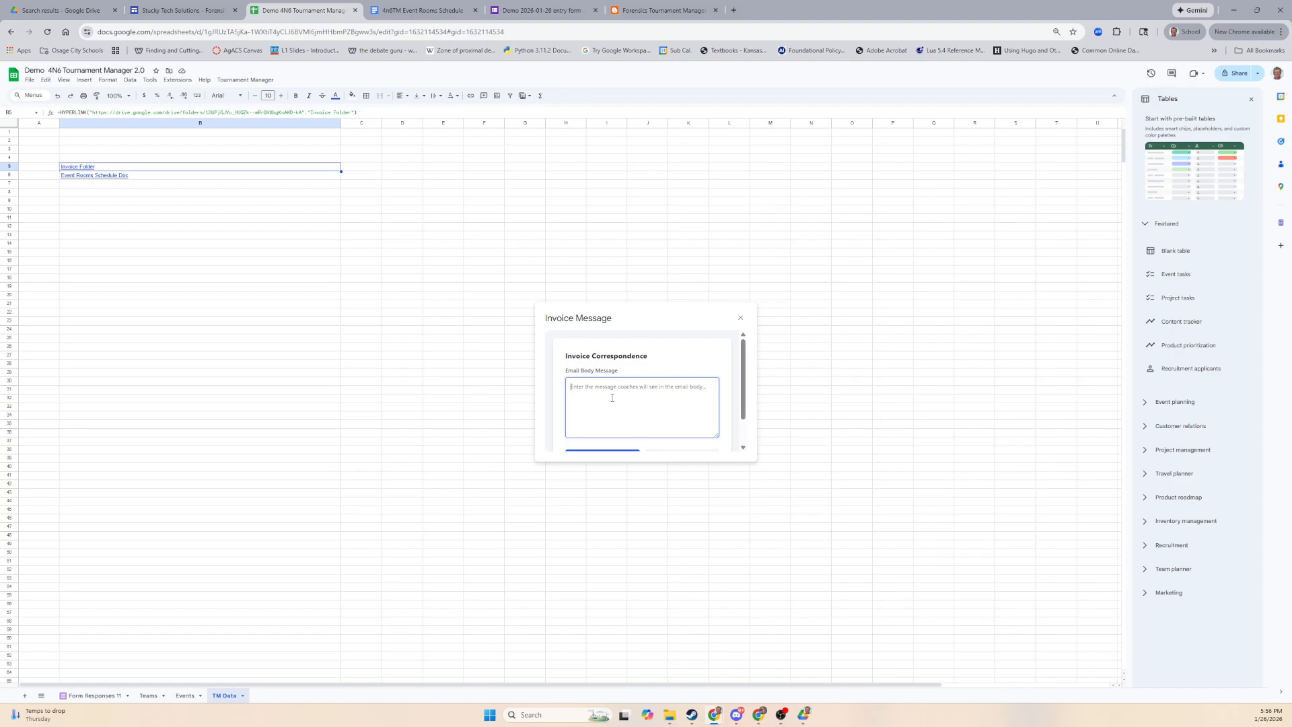
type("Please b")
key("BackSpace")
type("poa")
type("ay ")
type("your in")
type("voice by next")
type(" Friday.")
scroll(612, 404, "down", 1)
left_click(604, 423)
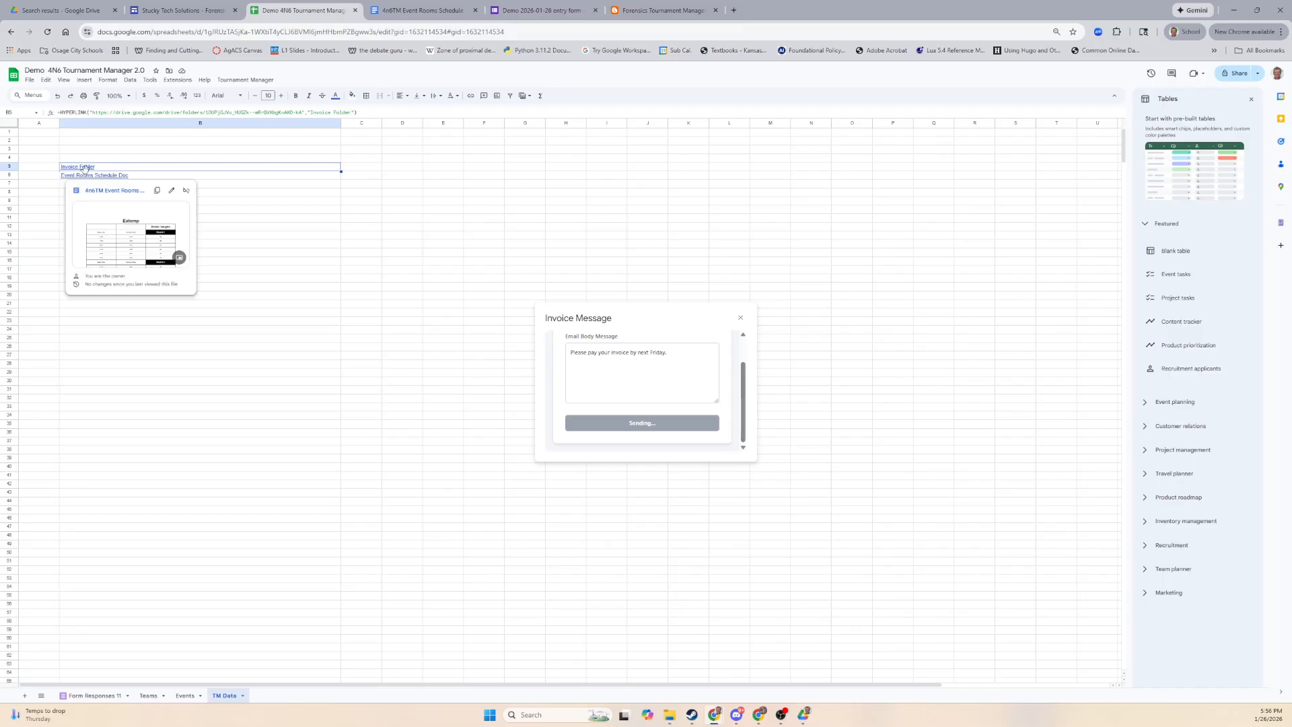
left_click(64, 372)
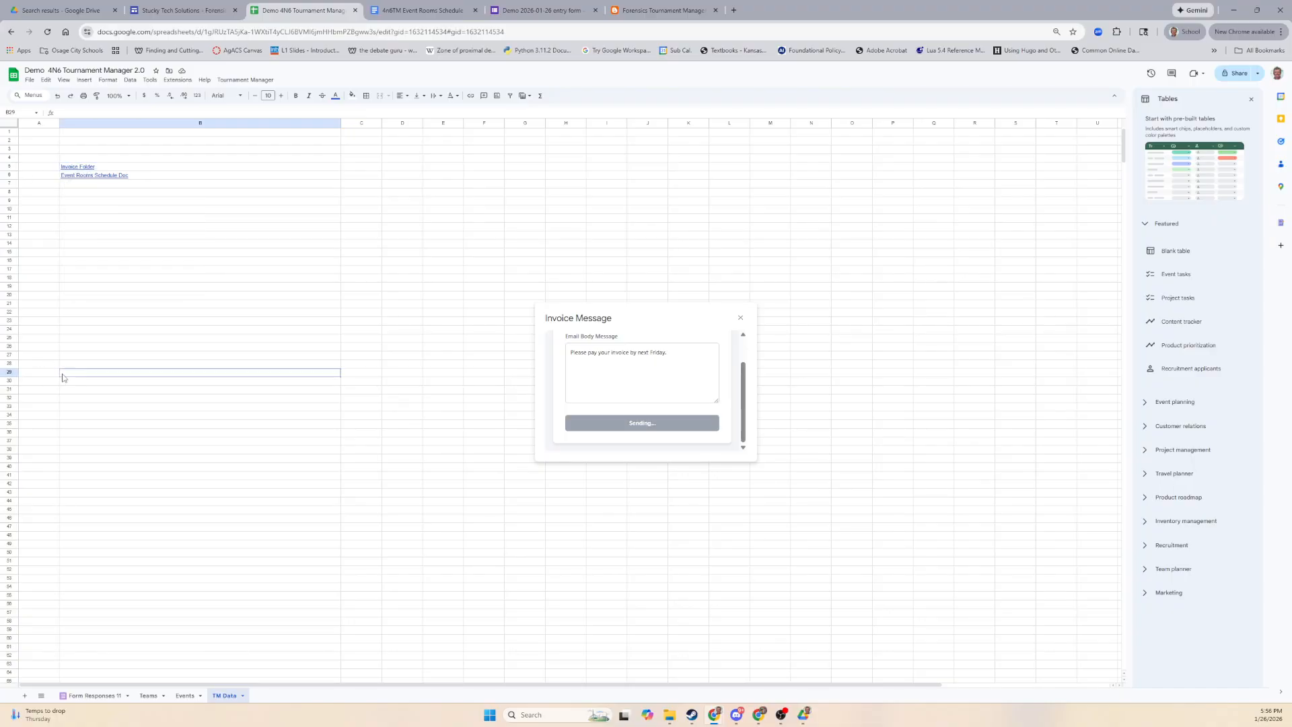
mouse_move(89, 171)
Check the Tournament Dues email and preview its Hartford High School Invoice.pdf, then close Gmail.
left_click_drag(169, 720, 579, 0)
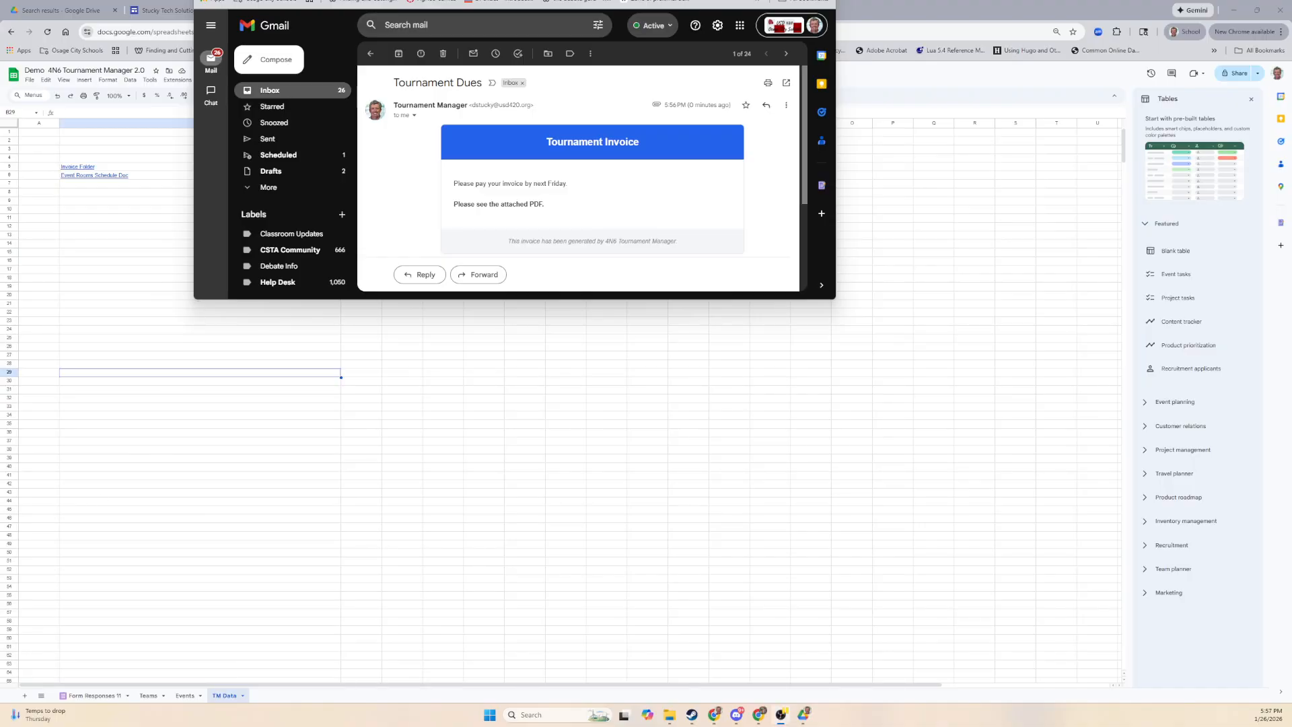
double_click(341, 300)
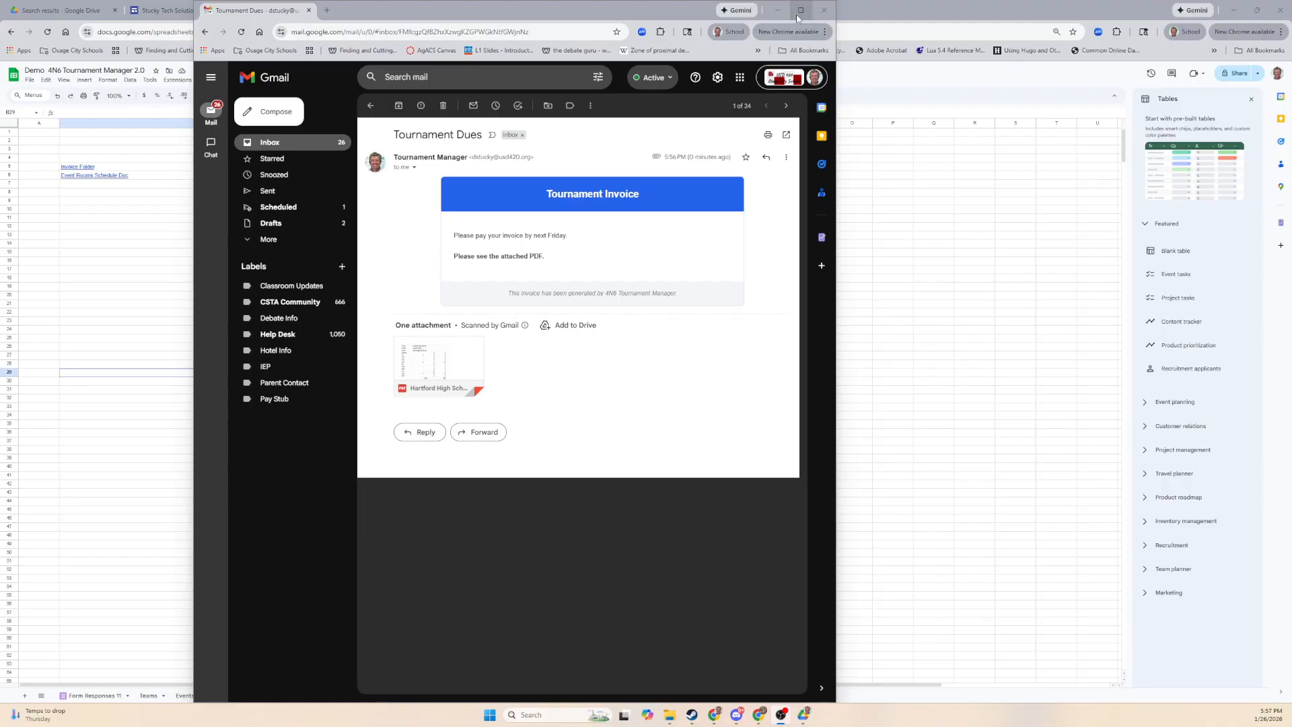
mouse_move(797, 19)
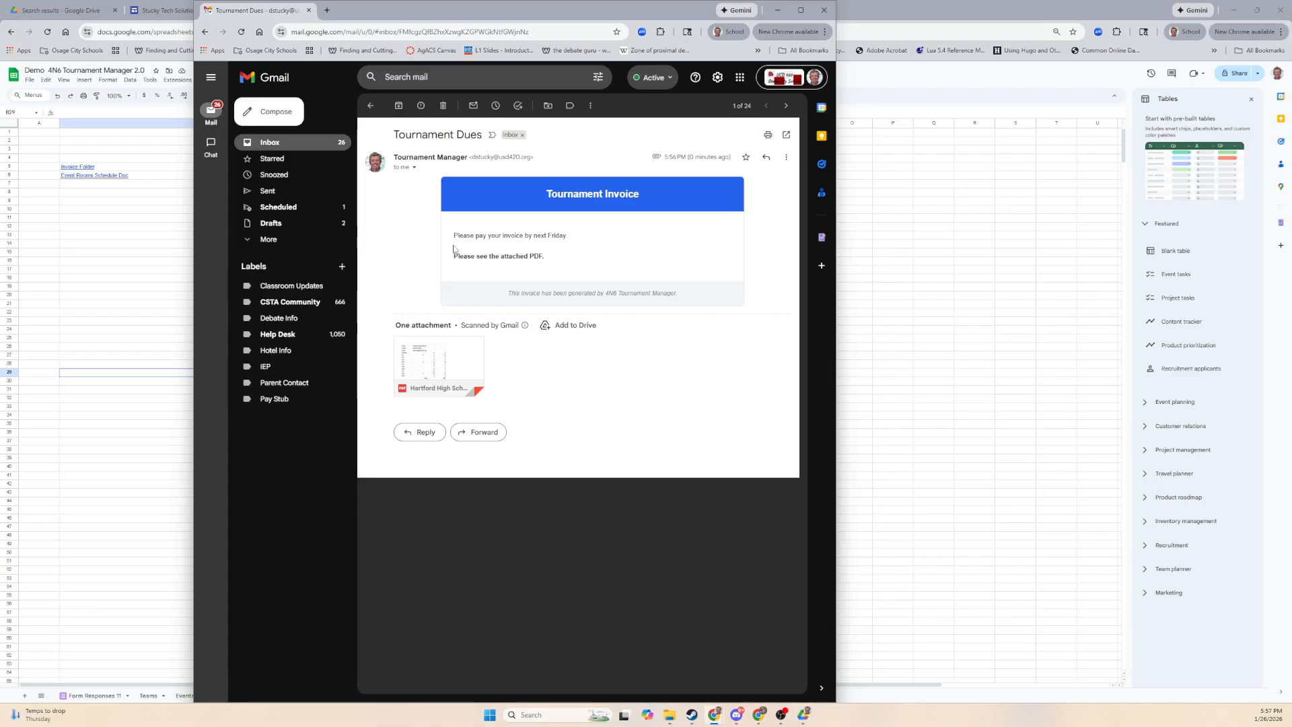
left_click_drag(453, 236, 578, 240)
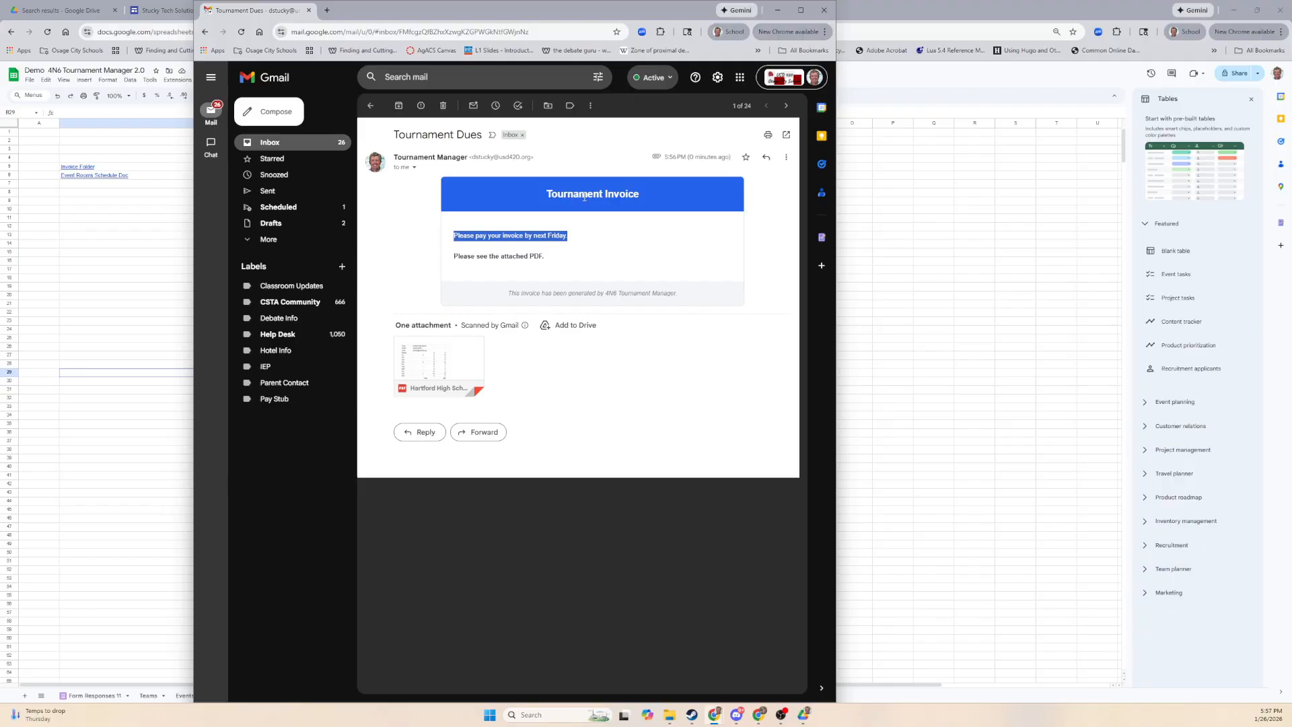
left_click(467, 362)
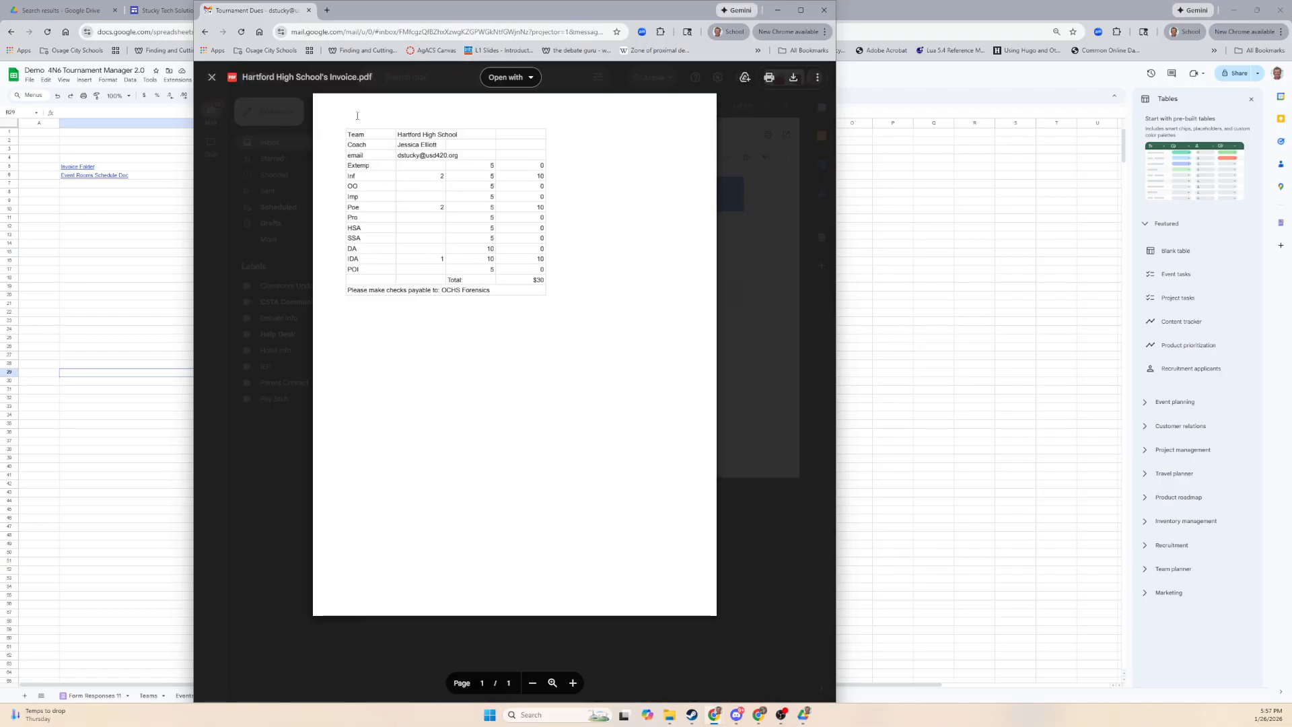
left_click(212, 76)
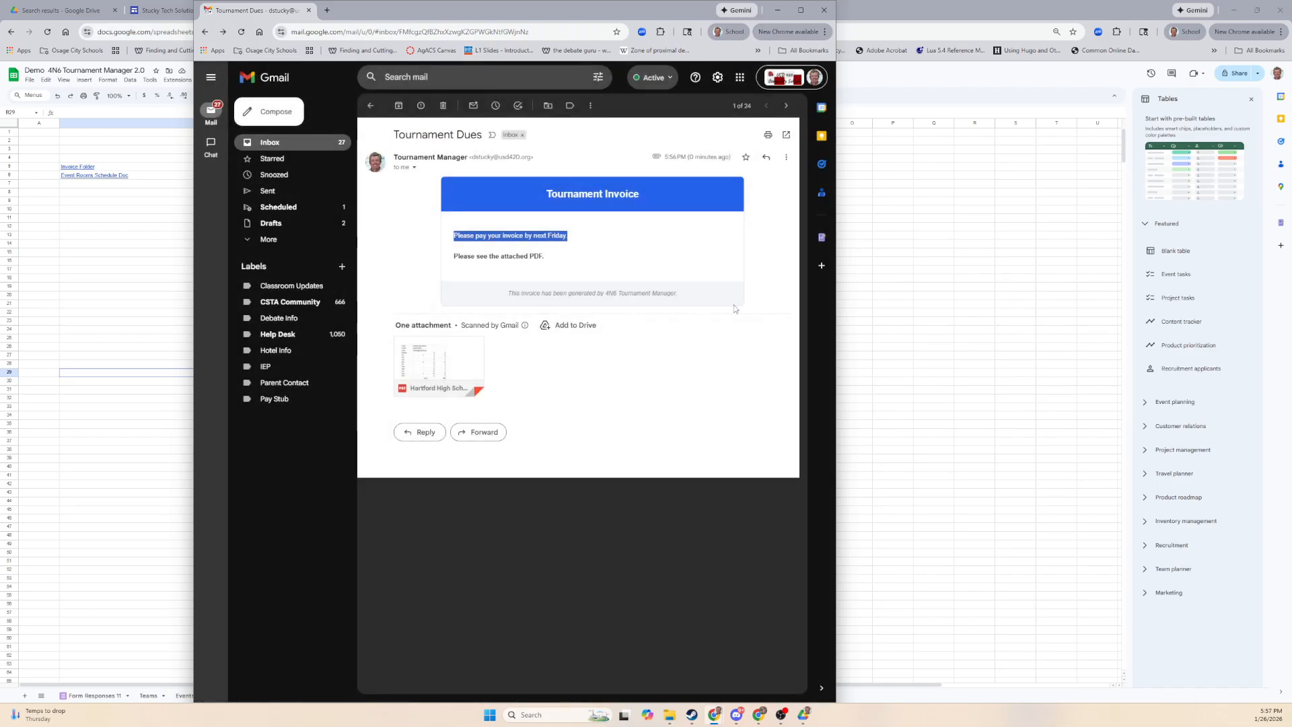
left_click(824, 11)
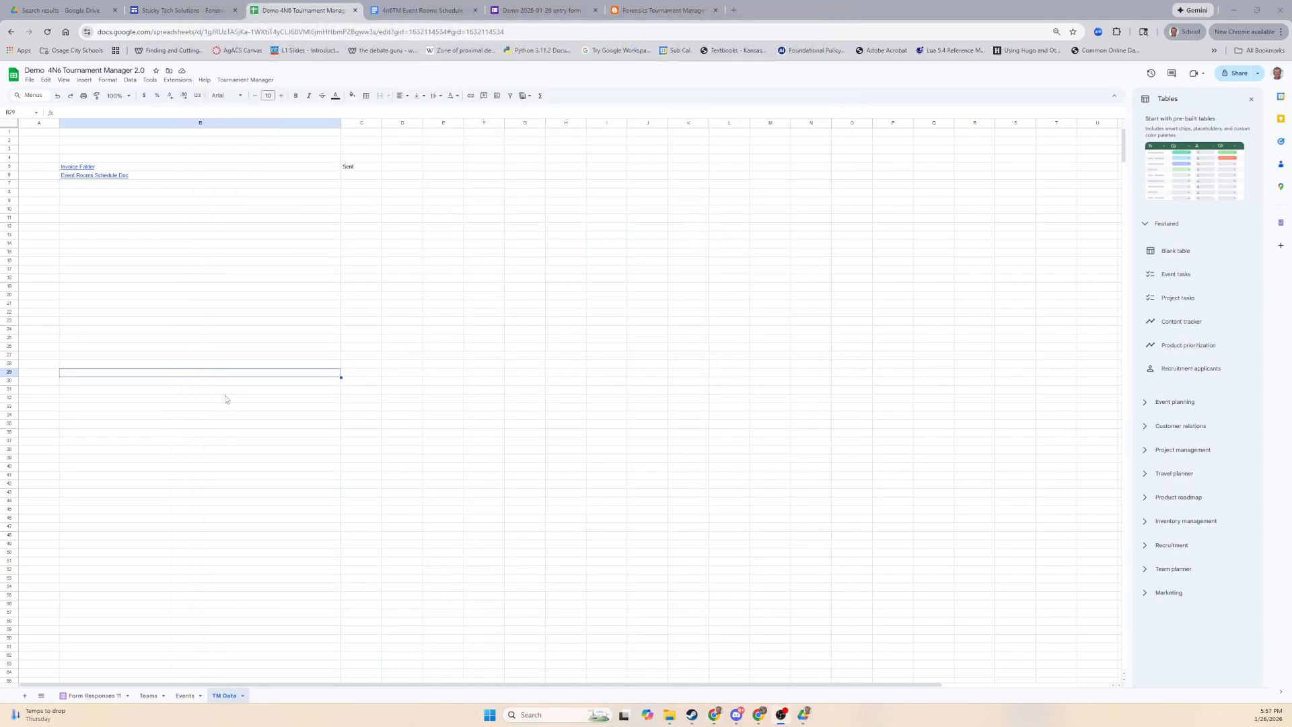
Run Tournament Manager > Create Tab Sheet to bring up the Tab Room Selection dialog.
left_click(245, 79)
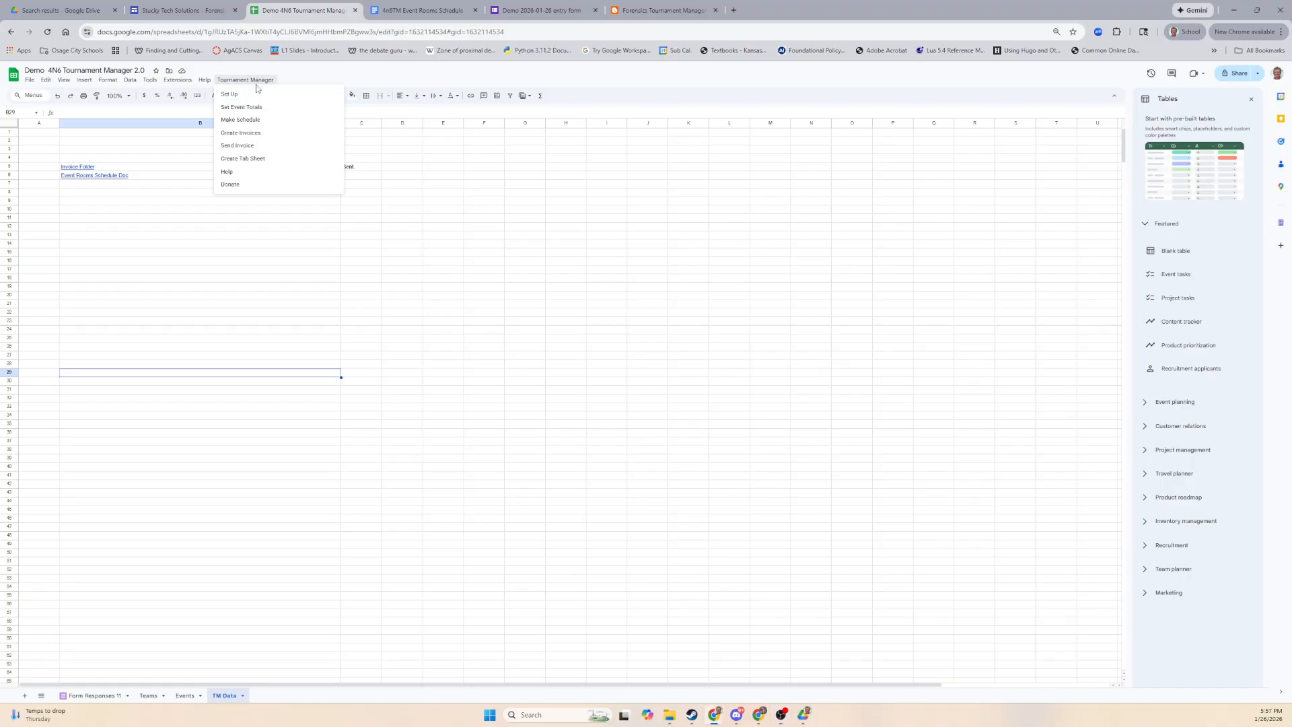
left_click(264, 160)
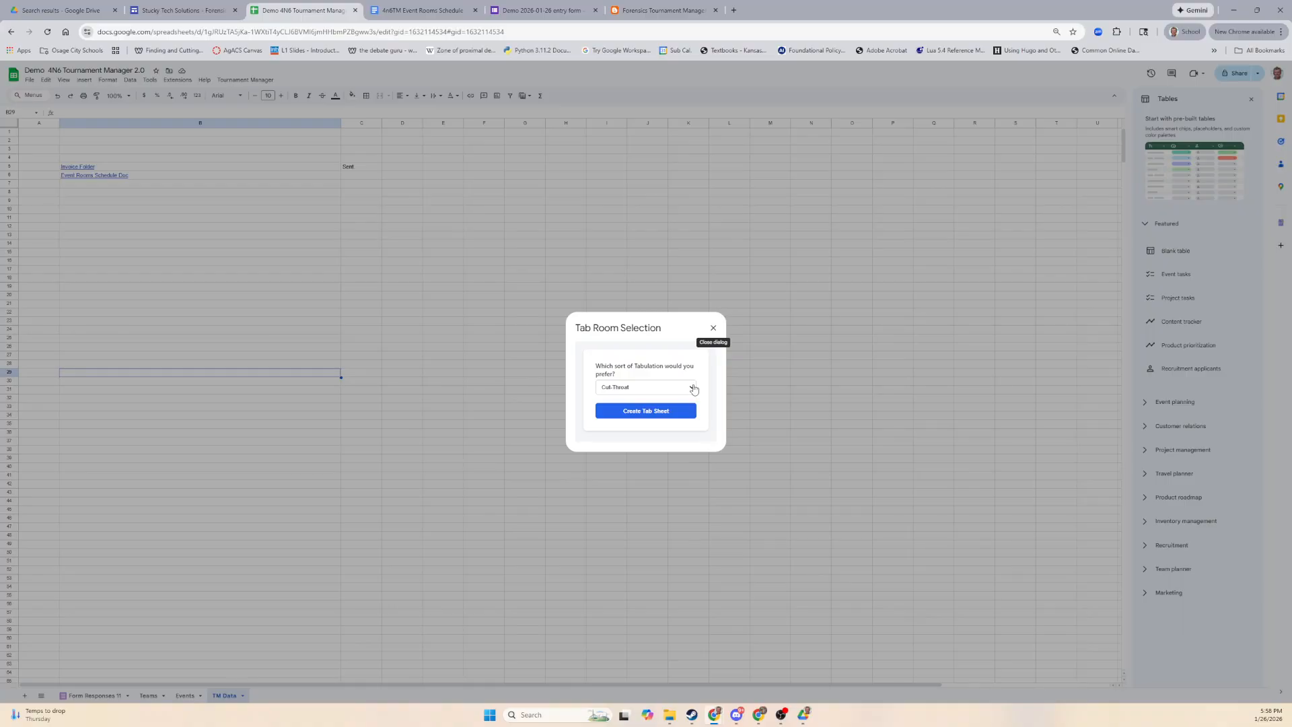
Close the tab room dialog, check Teams, and run Set Event Totals with room names E2:E11.
left_click(713, 328)
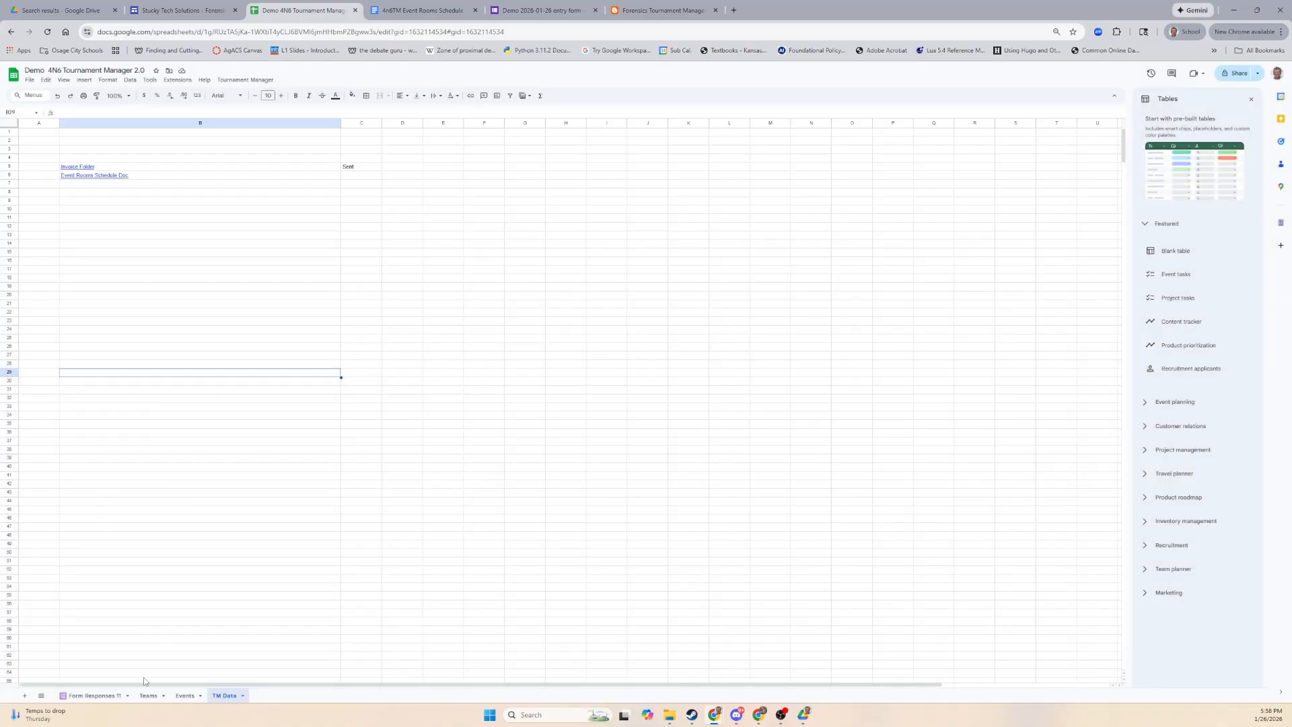
left_click(148, 699)
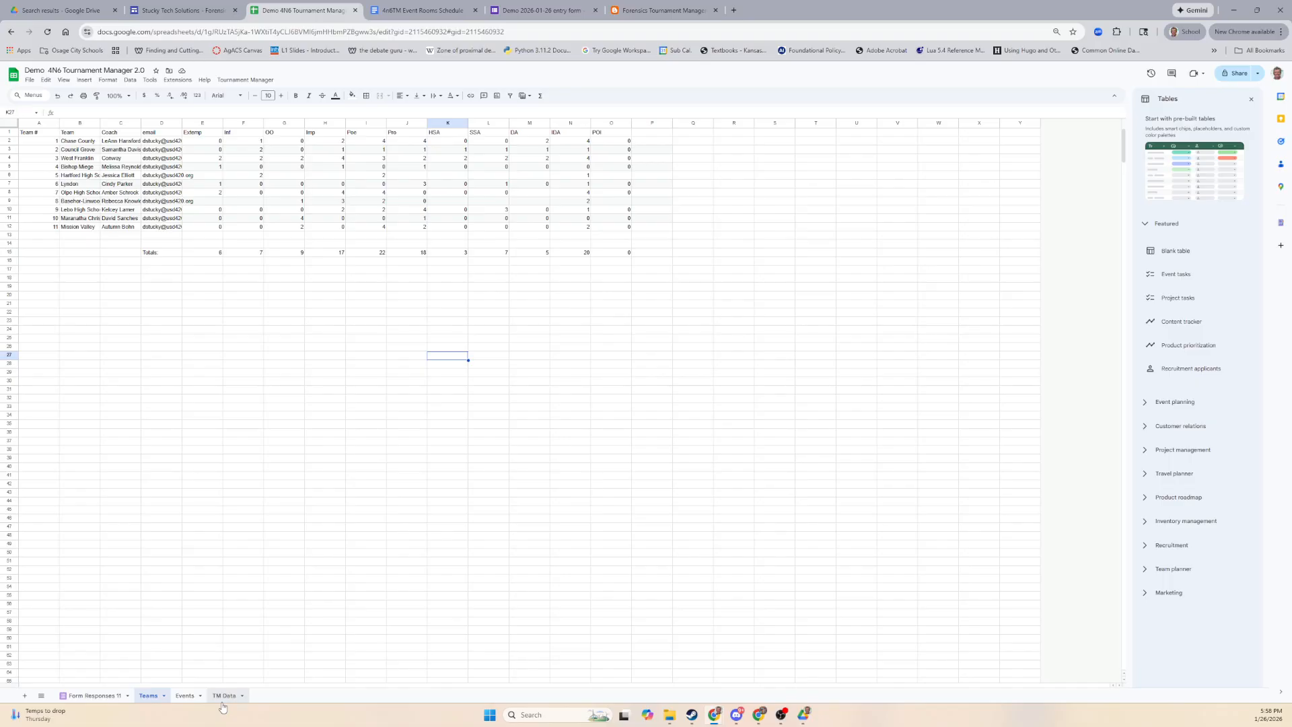
left_click(246, 80)
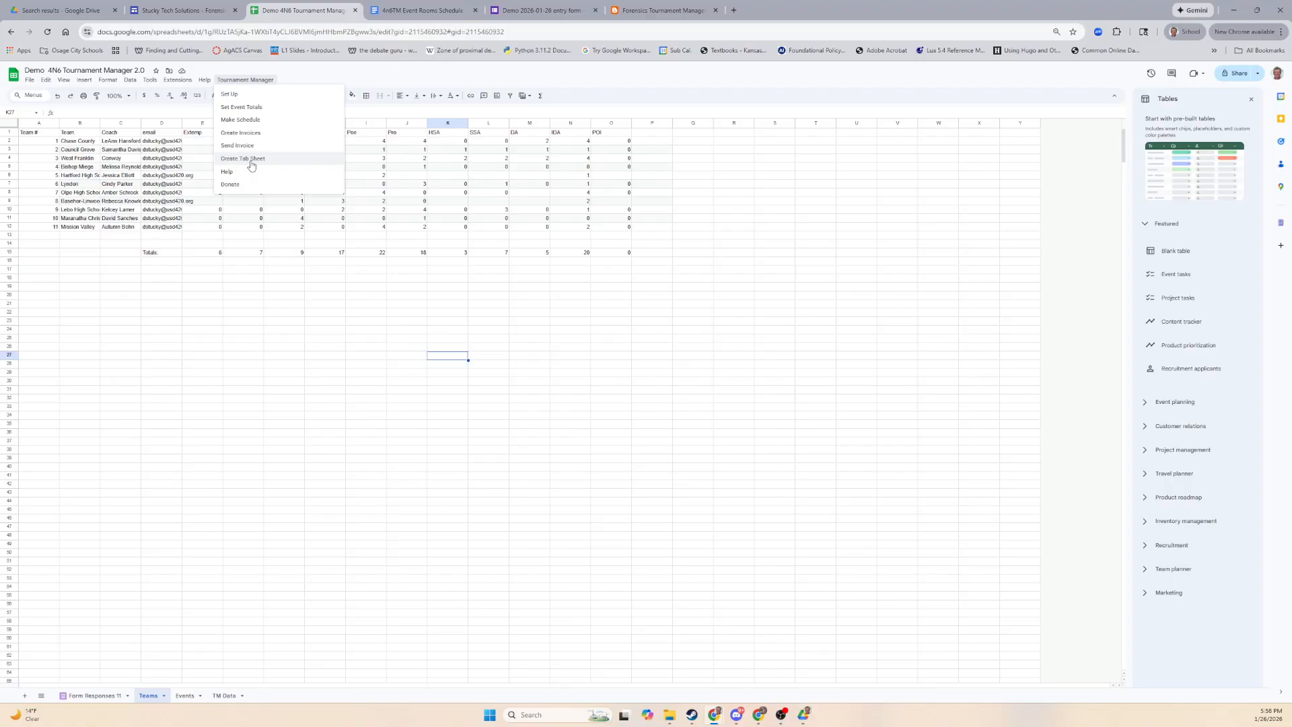
left_click(258, 111)
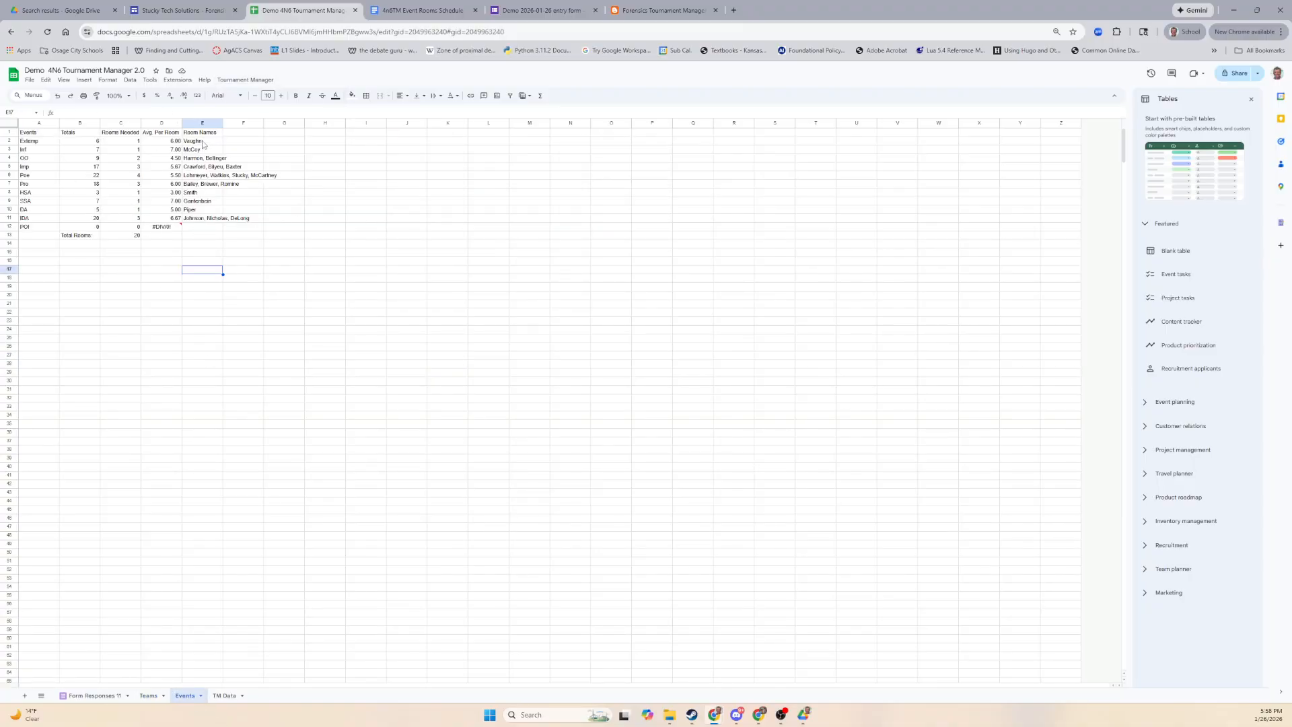
left_click_drag(203, 144, 206, 219)
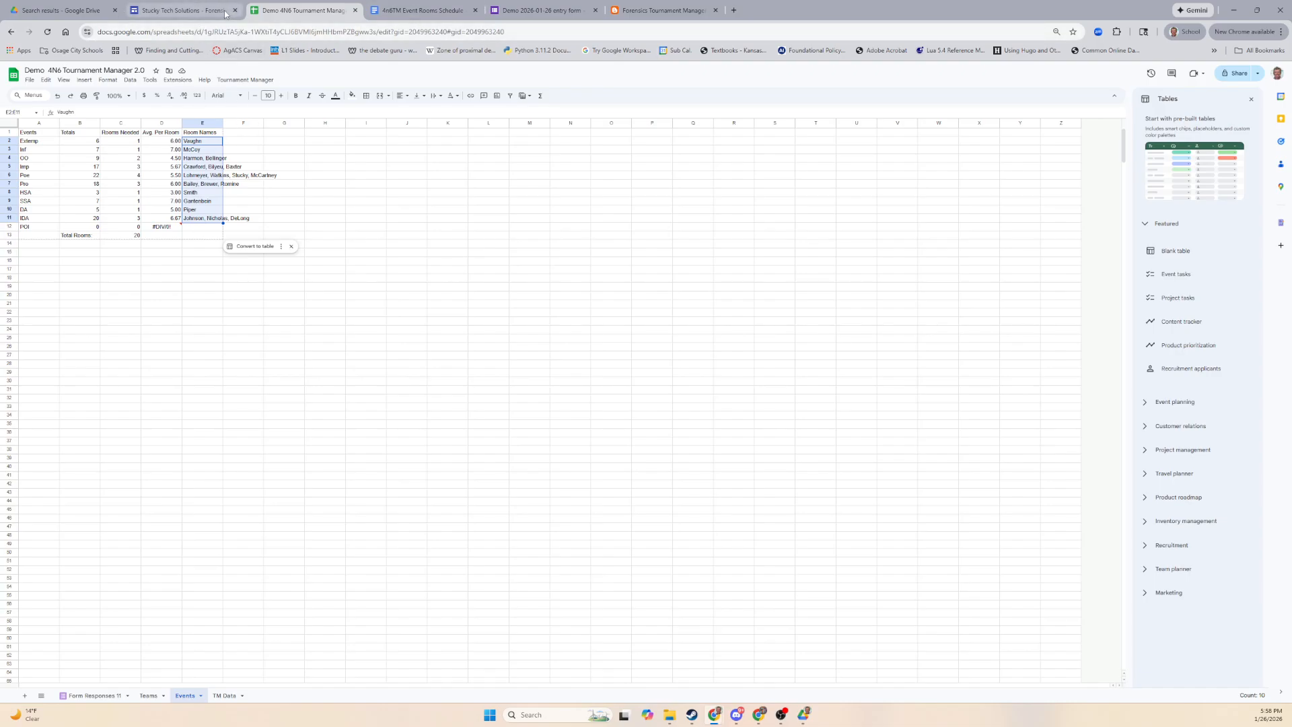
left_click(244, 80)
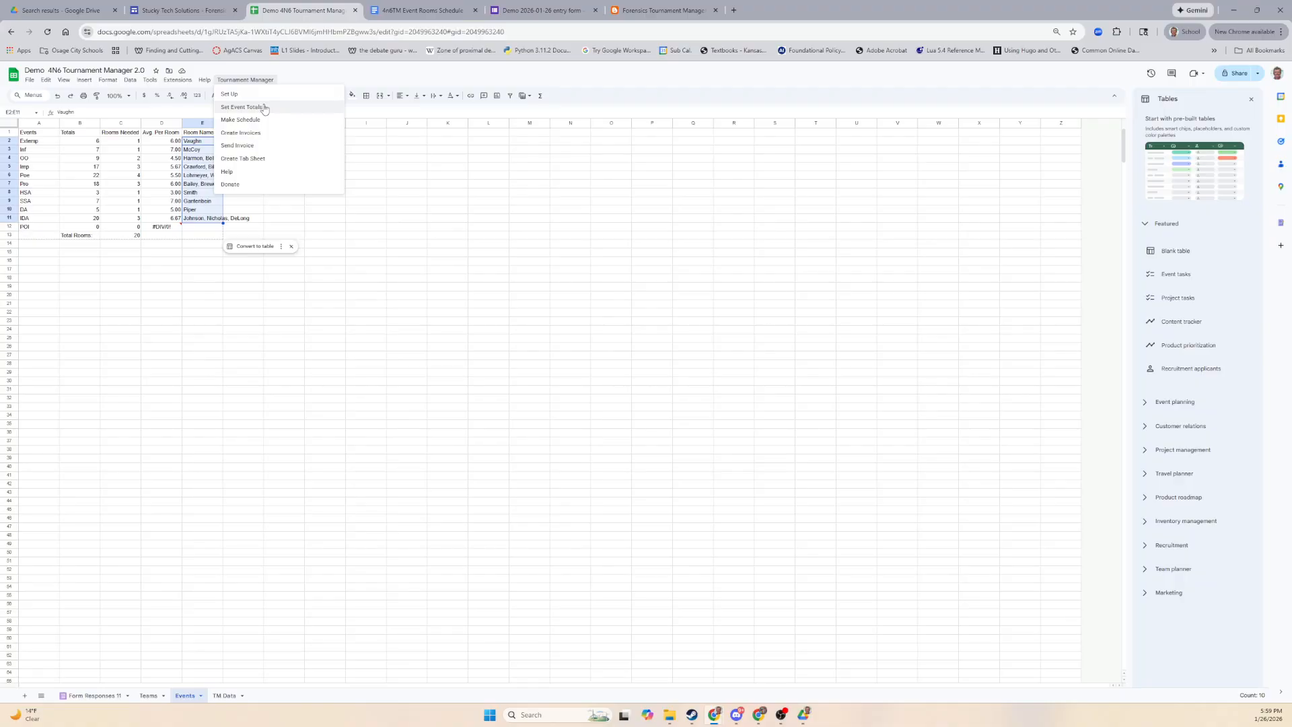
Create a Reciprocal tab sheet through Tournament Manager and check its link on TM Data.
left_click(248, 161)
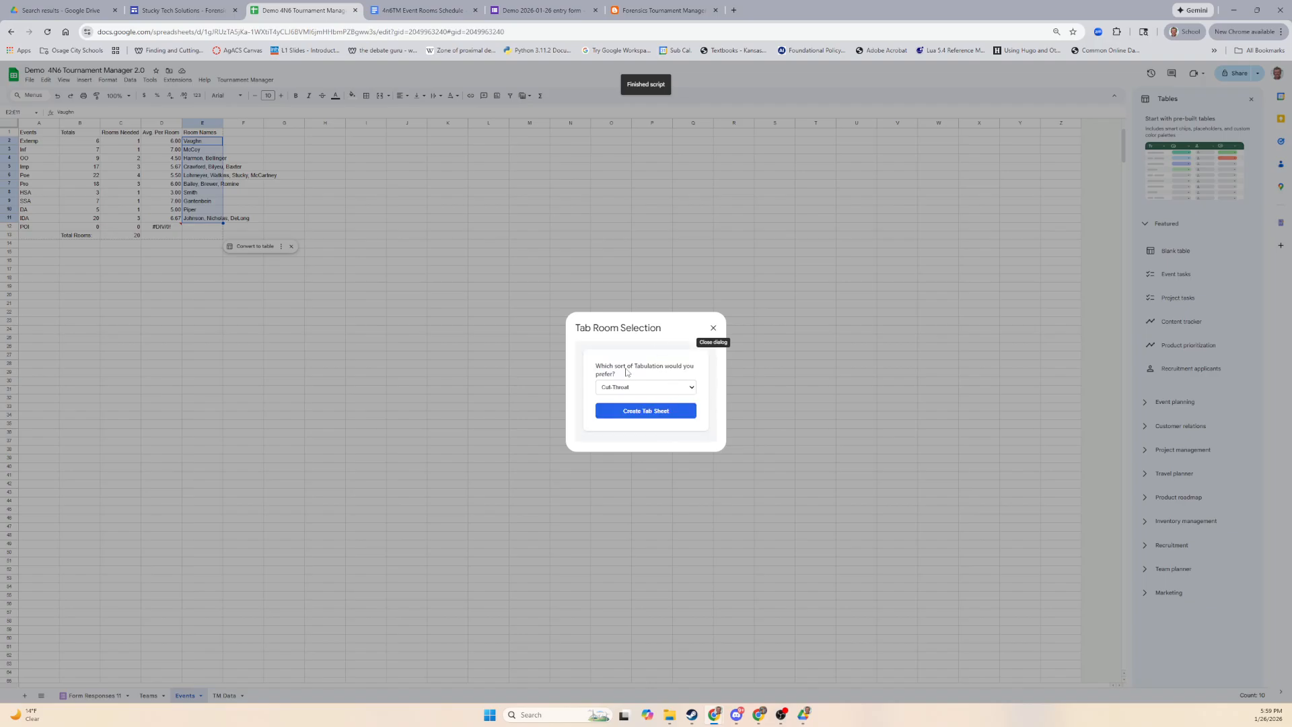
left_click(692, 388)
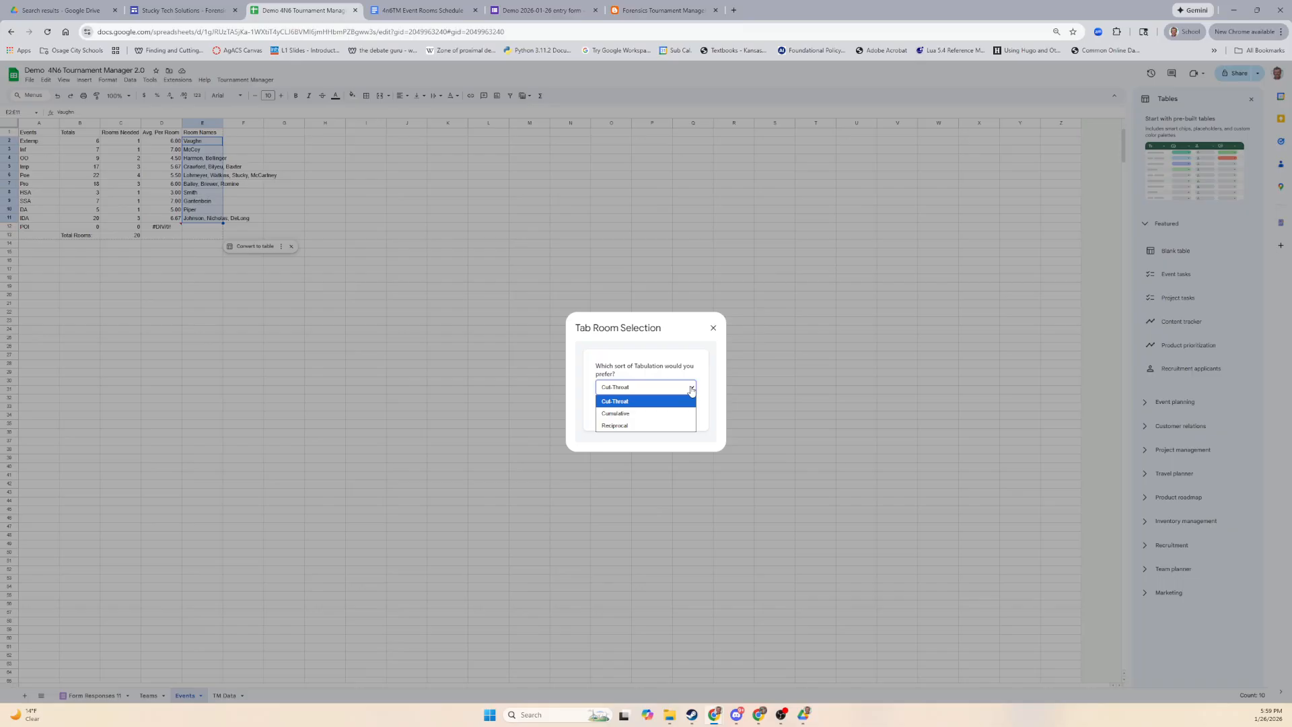
left_click(616, 426)
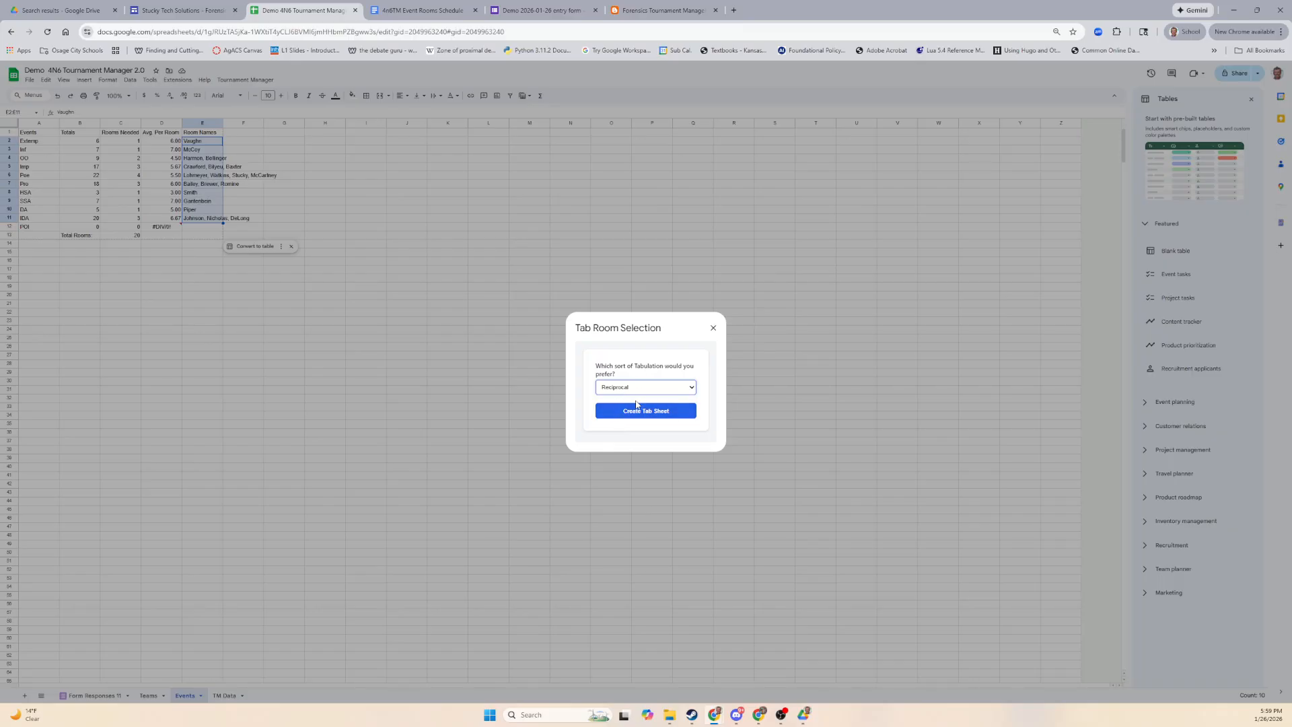
left_click(669, 415)
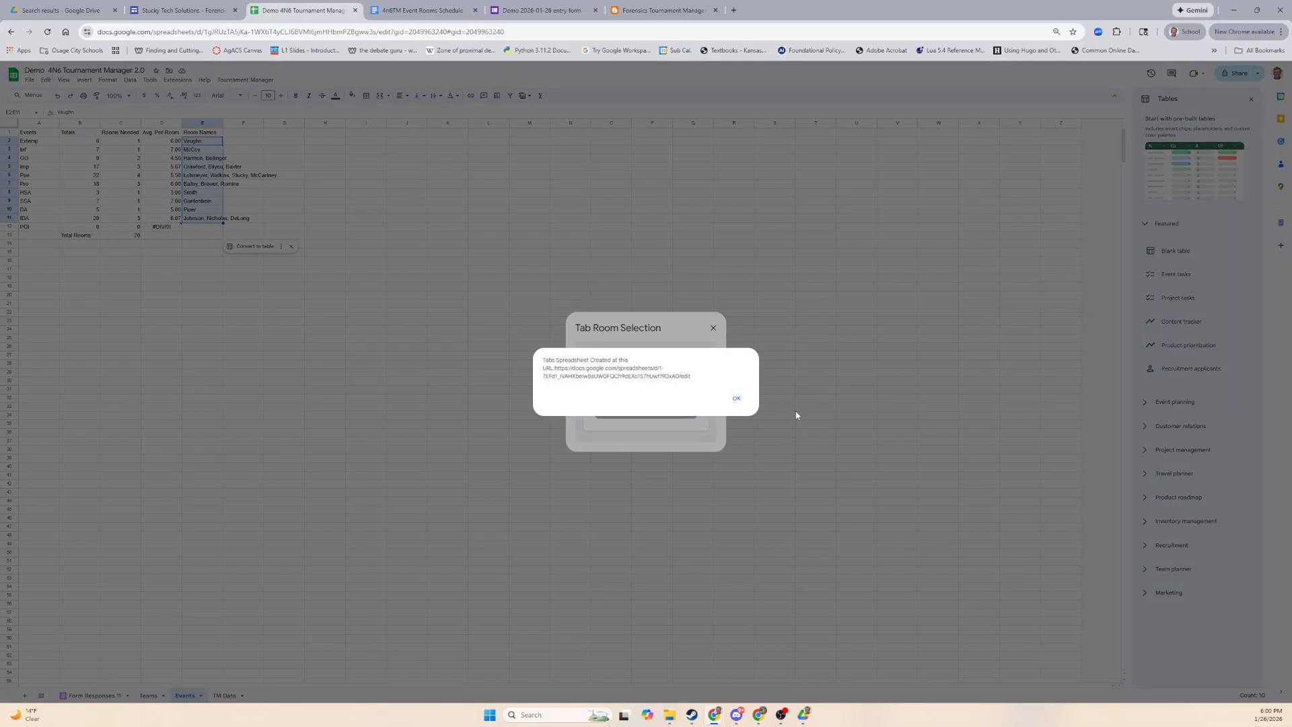
left_click(736, 398)
left_click(713, 327)
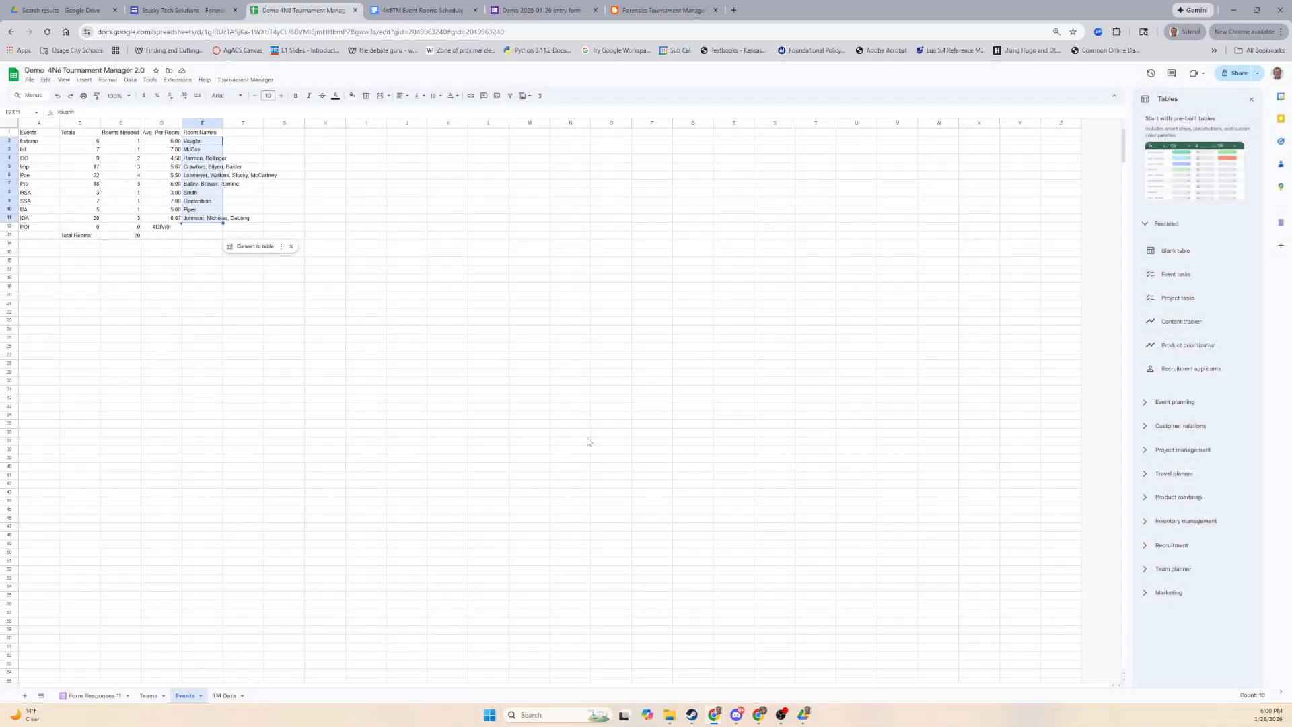
left_click(225, 695)
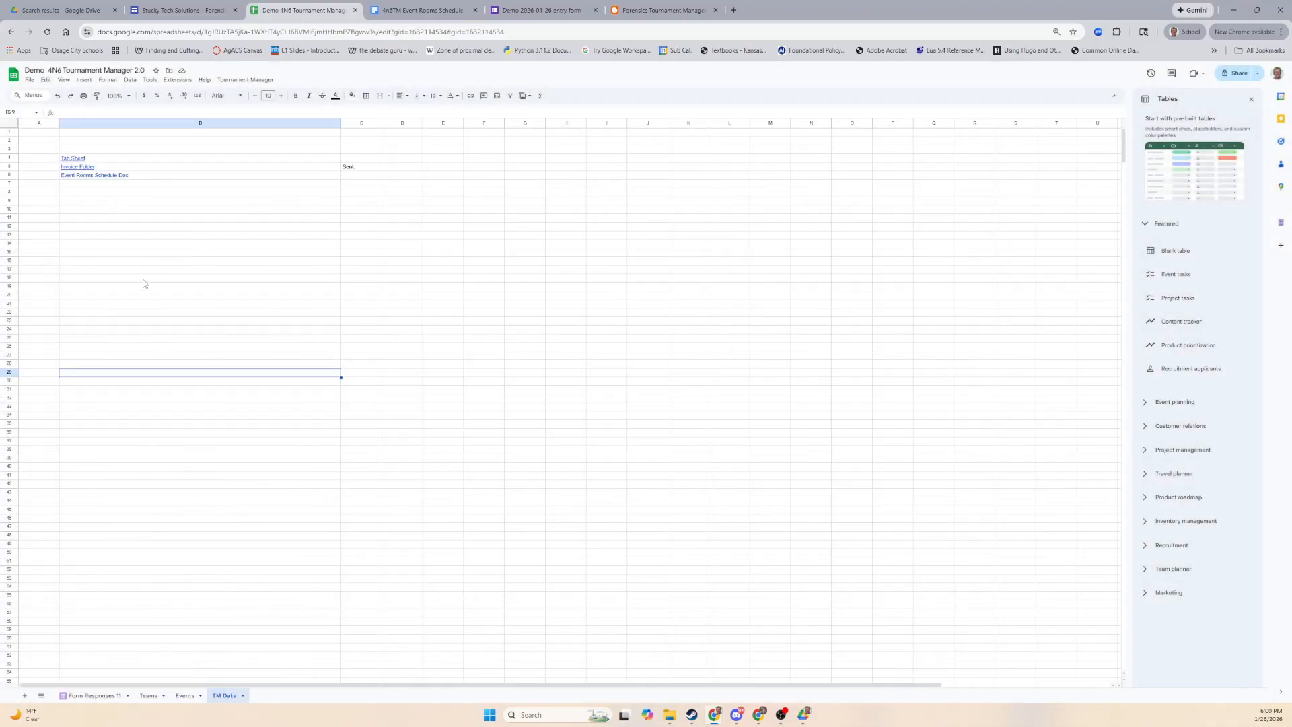
Open the TM TABS spreadsheet from the B4 link and browse the Inf, OO and Extemp sheets.
left_click(77, 156)
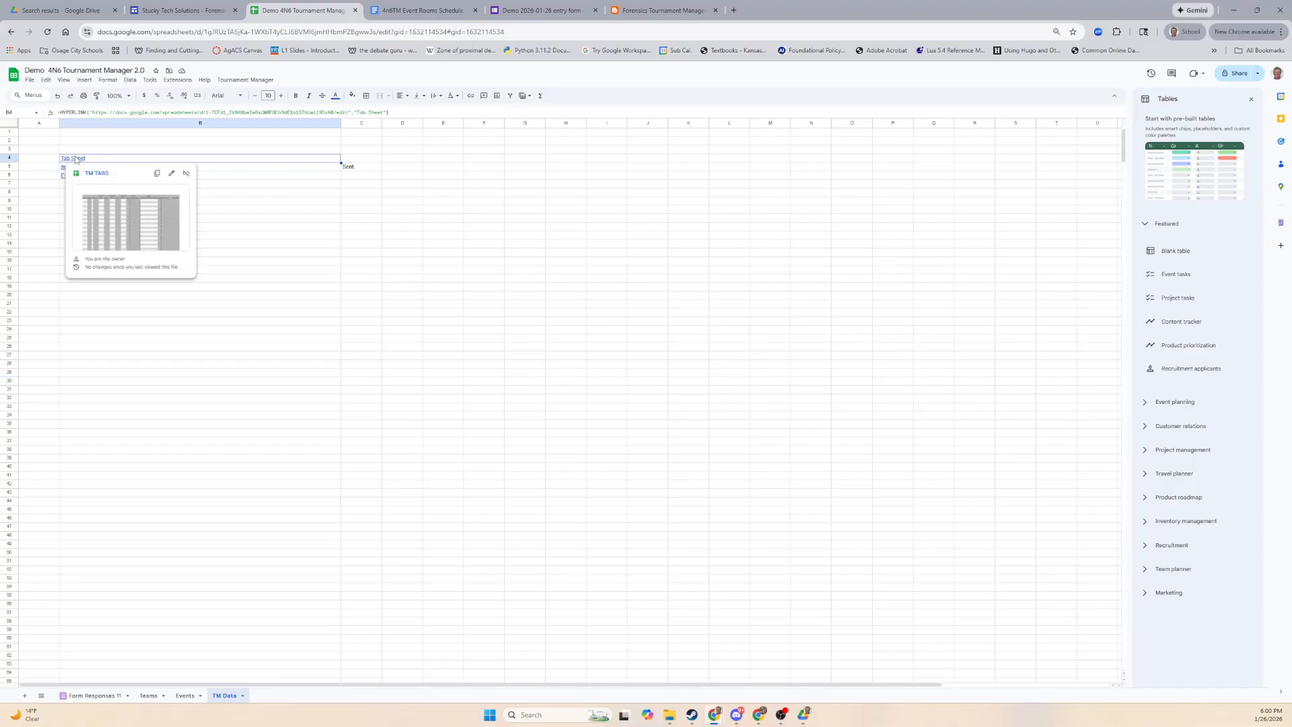
left_click(88, 173)
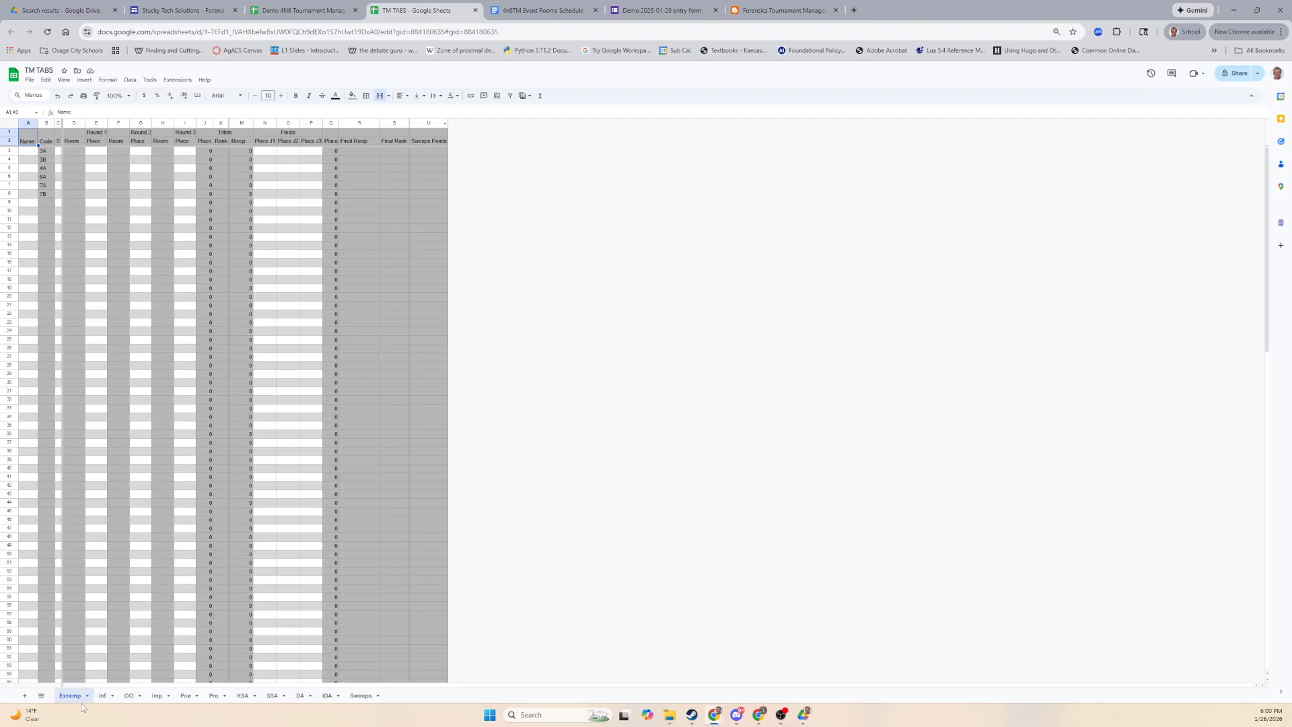
left_click(104, 698)
left_click(130, 696)
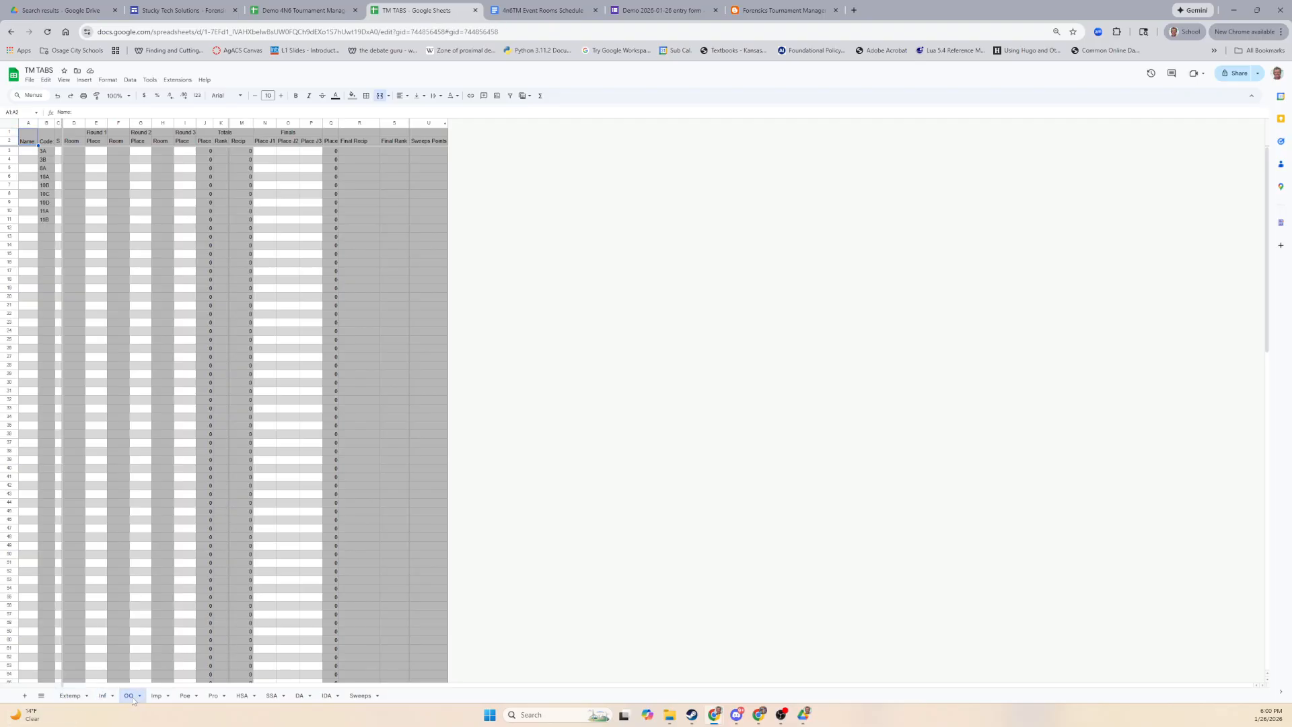
left_click(63, 698)
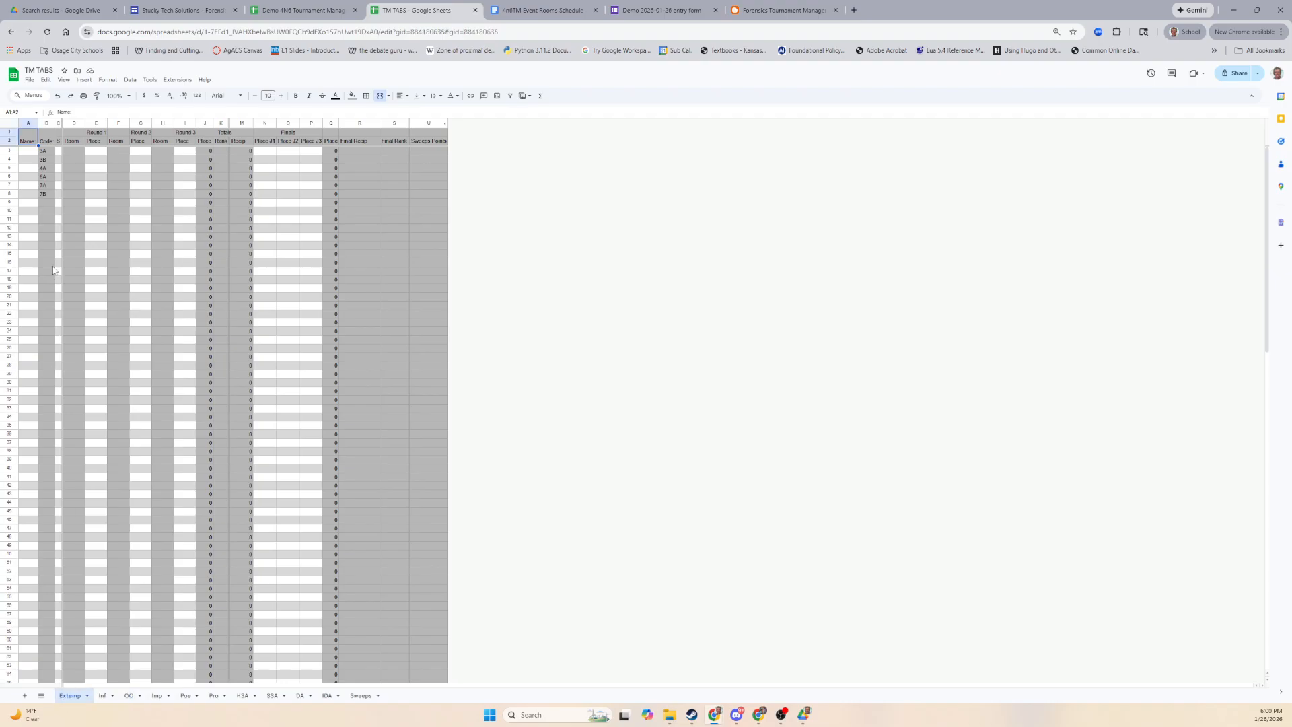
left_click_drag(45, 146, 42, 201)
Compare the Demo Teams sheet with the TM TABS Extemp sheet, selecting cell E7.
left_click(288, 14)
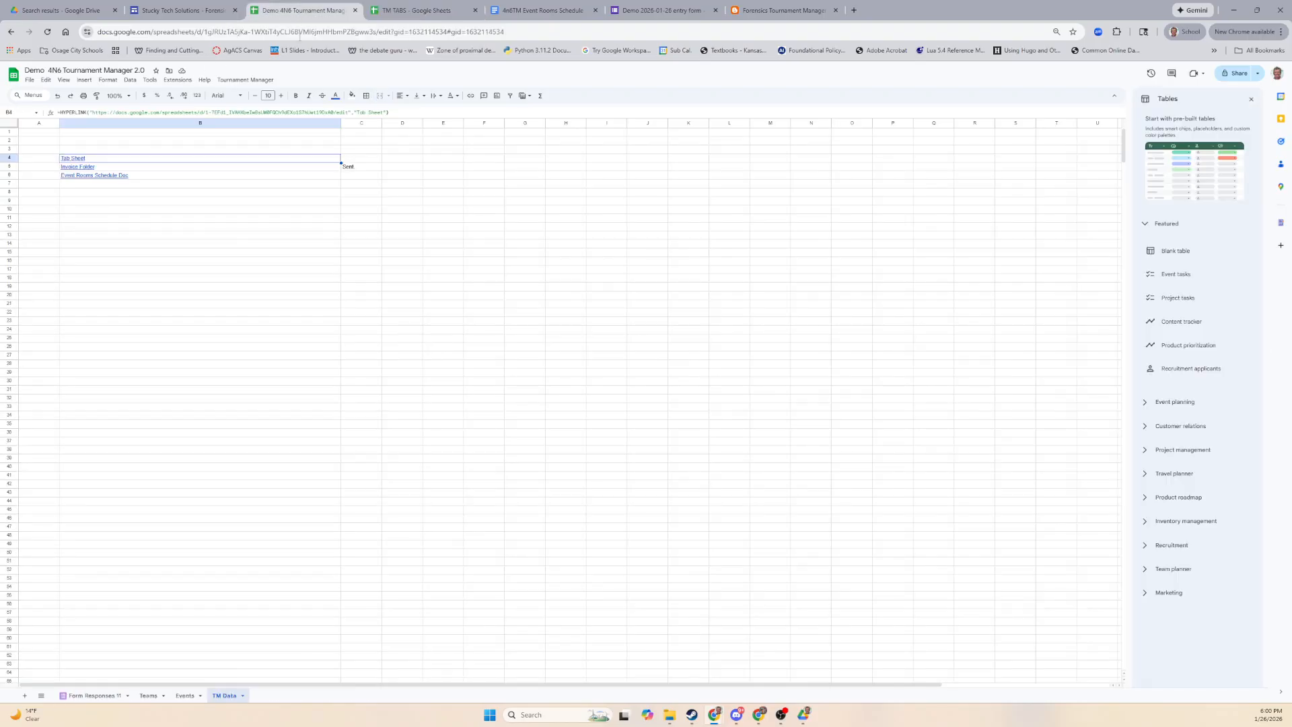
left_click(149, 695)
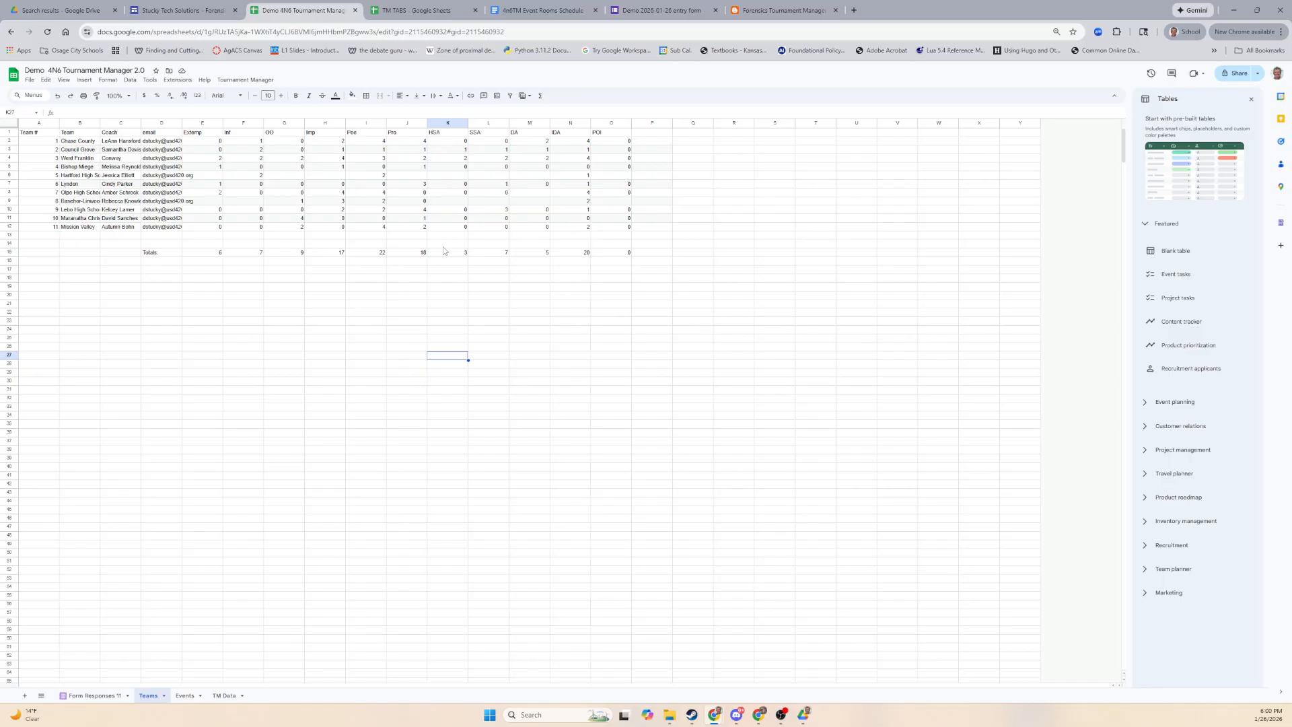
left_click(413, 15)
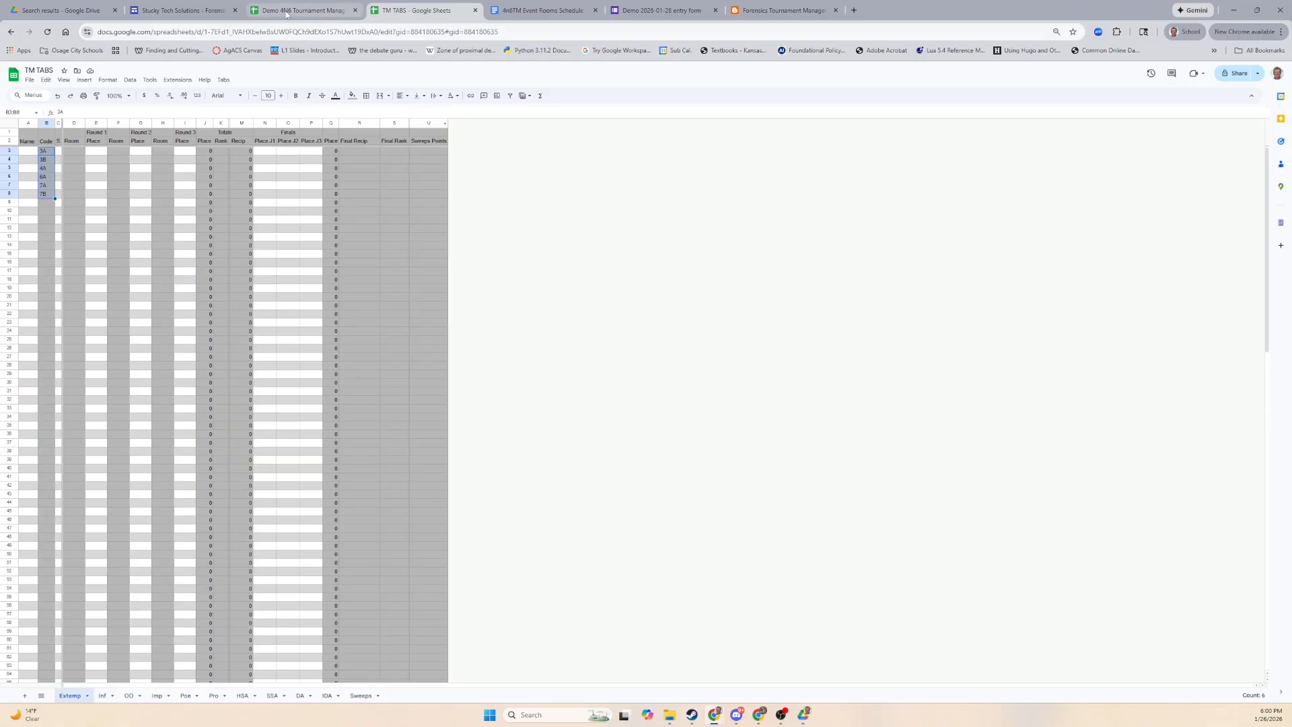
left_click(307, 11)
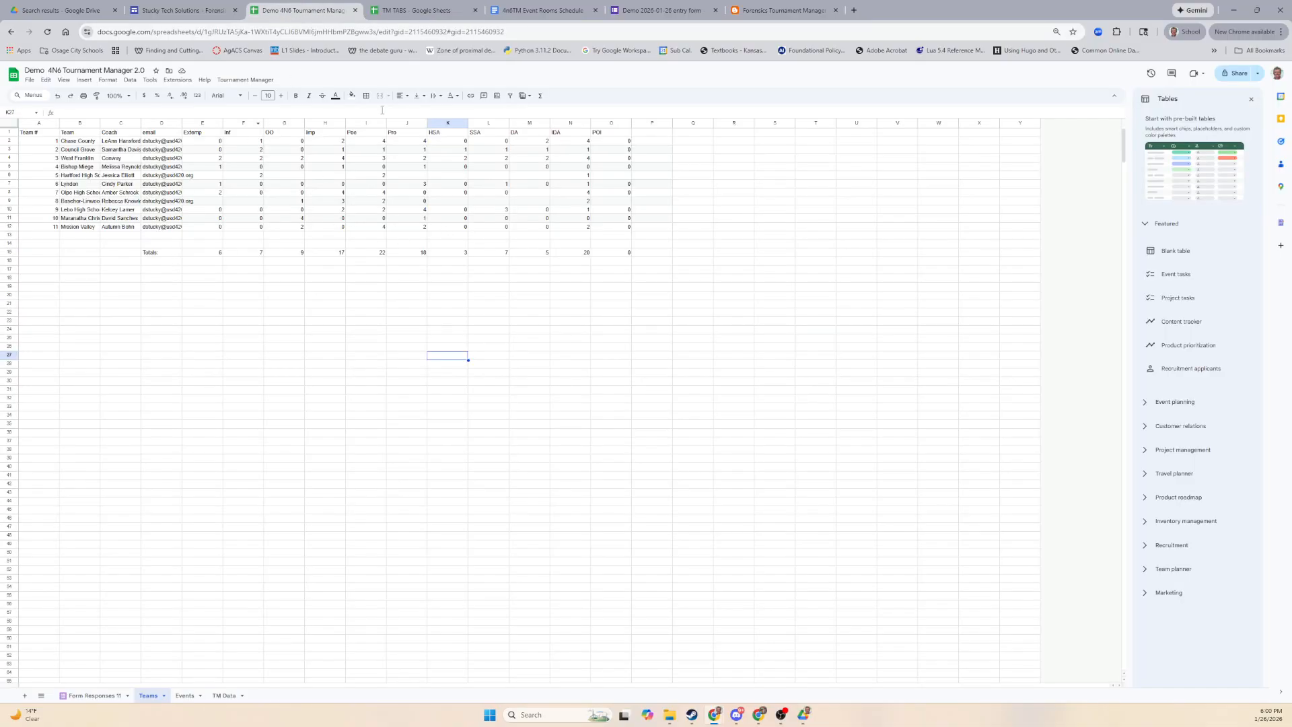
left_click(417, 10)
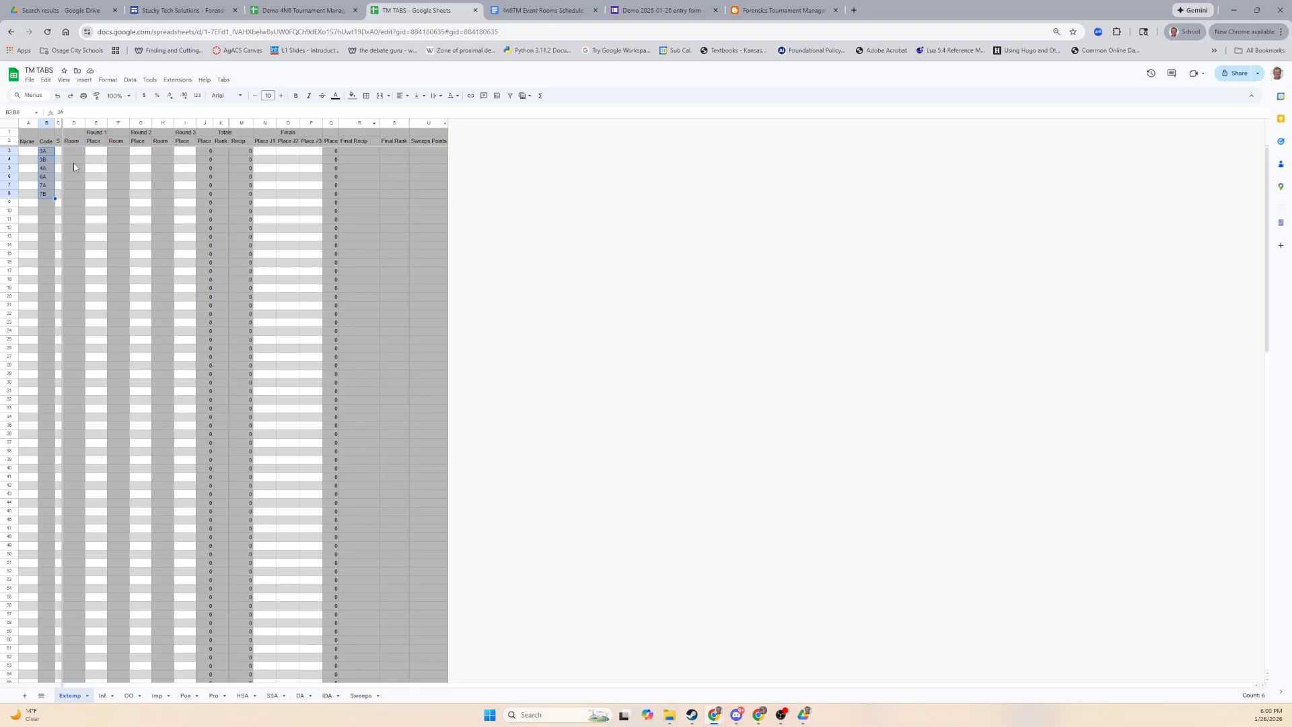
left_click(92, 186)
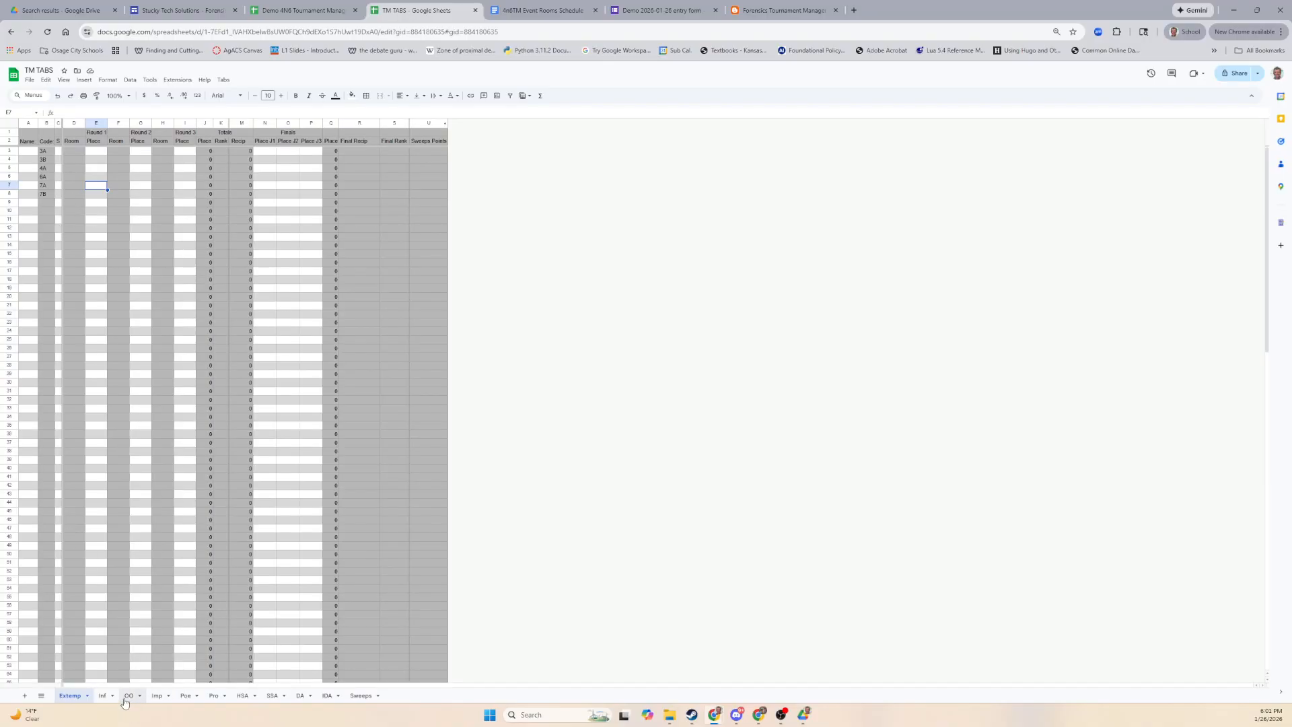
Flip to the Poe sheet, copy contestant codes B3:B24, and return to the Demo spreadsheet.
left_click(104, 697)
left_click(130, 696)
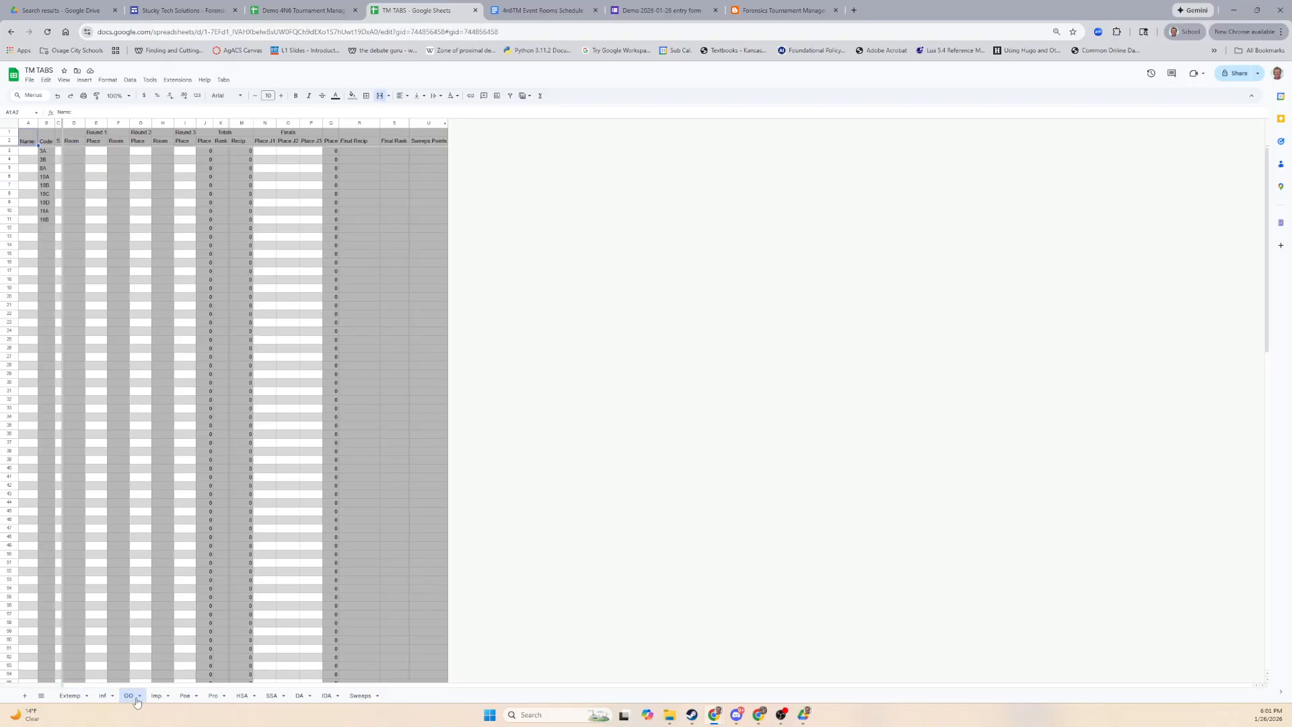
left_click(154, 697)
left_click(185, 695)
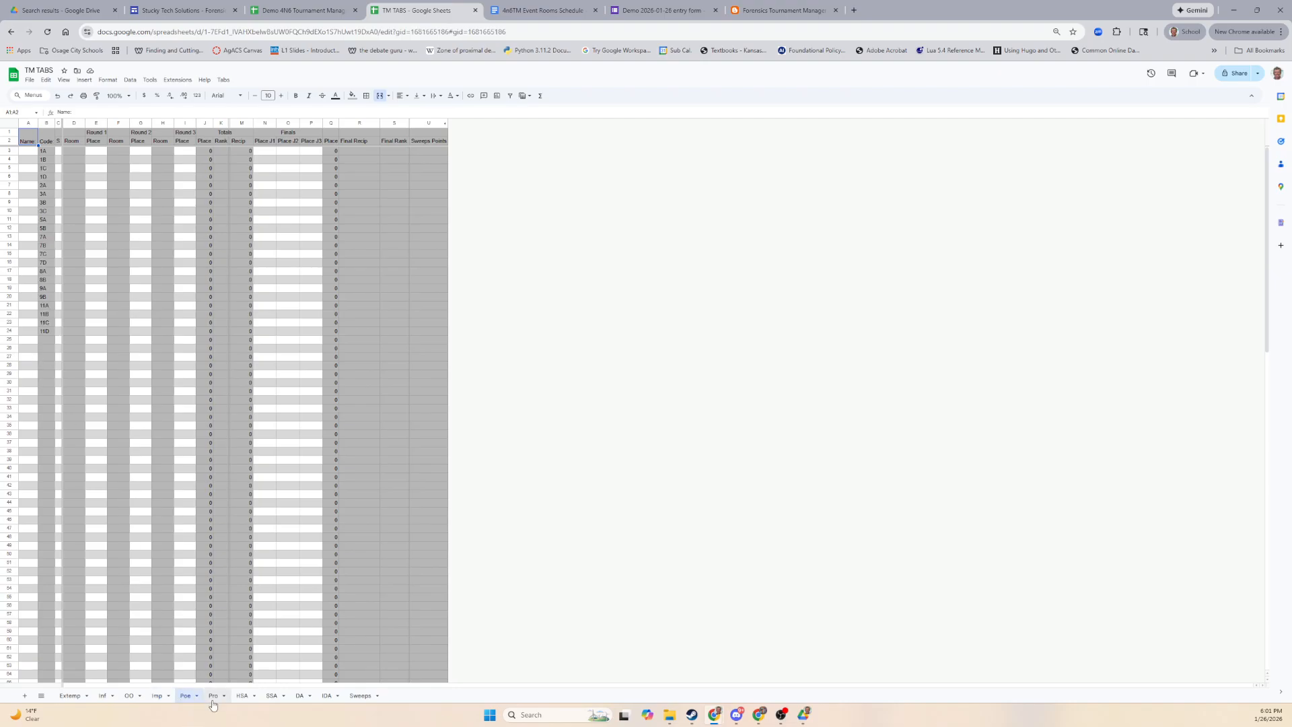
left_click_drag(45, 153, 48, 335)
key("ctrl+c")
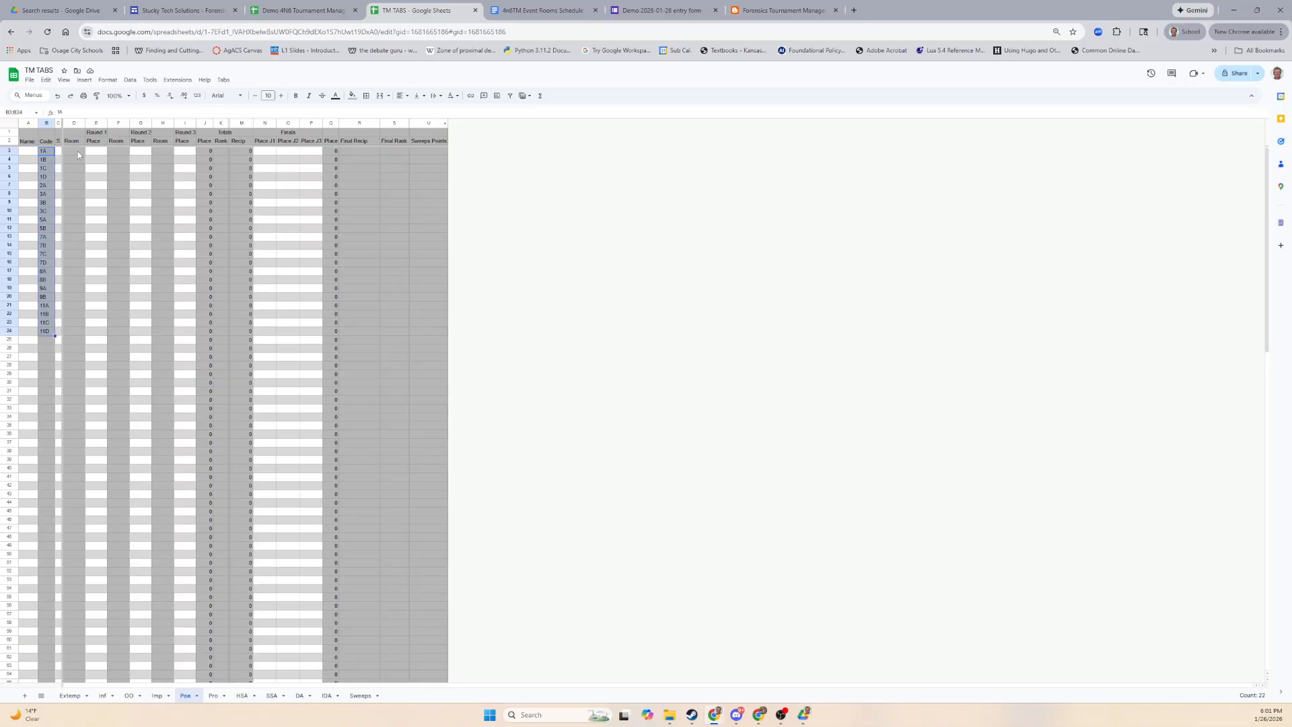
left_click_drag(74, 151, 74, 334)
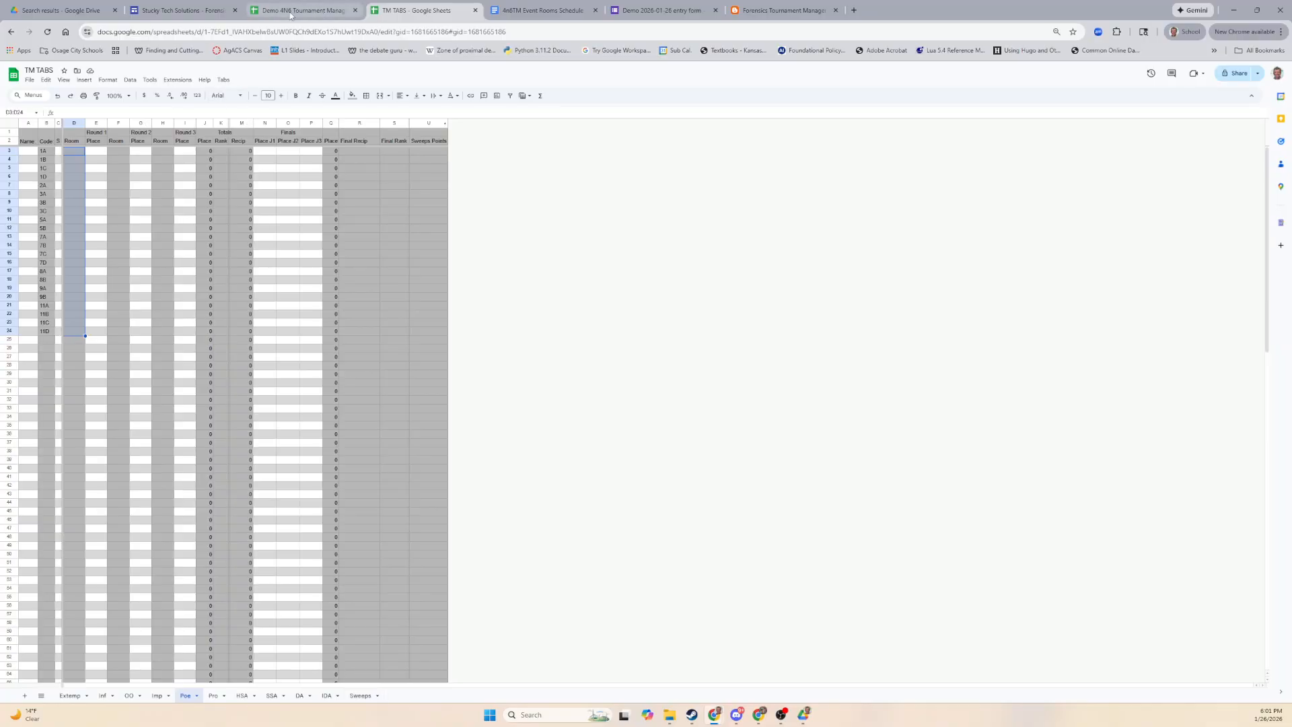
left_click(289, 12)
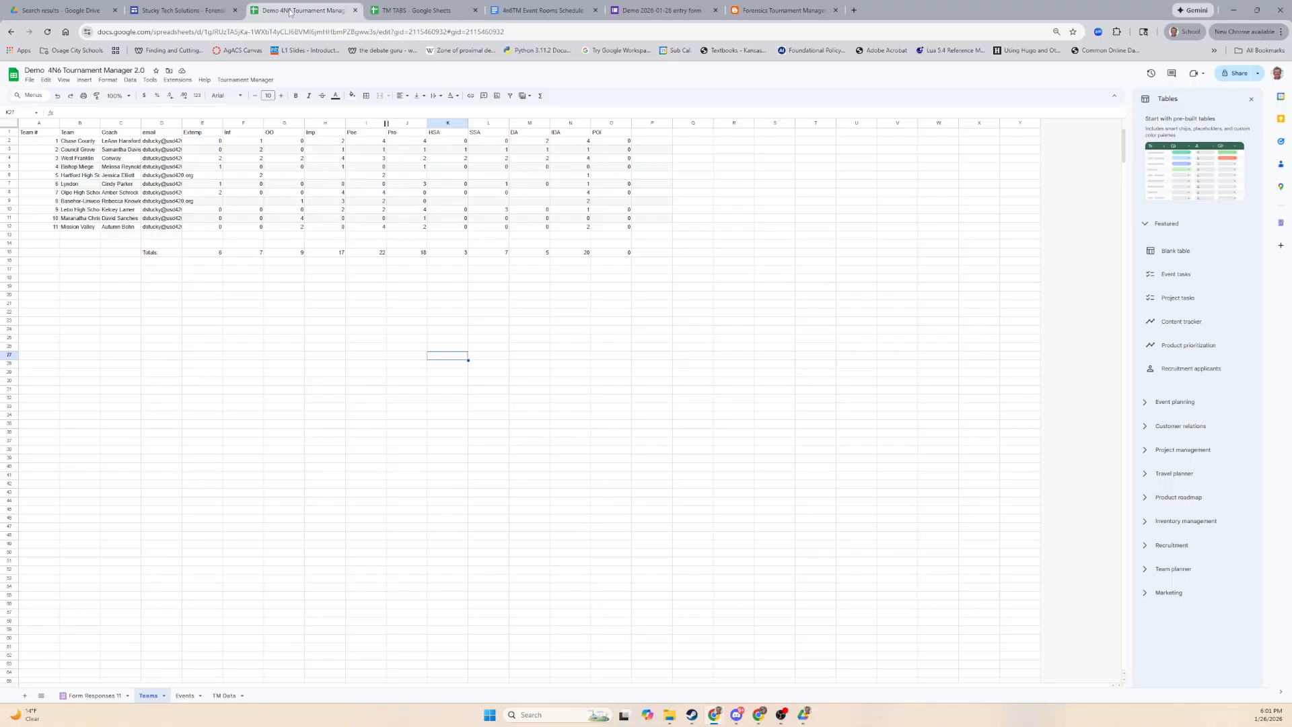
Show Tournament Manager Help, view the online Help Page, then return to the dialog.
left_click(231, 81)
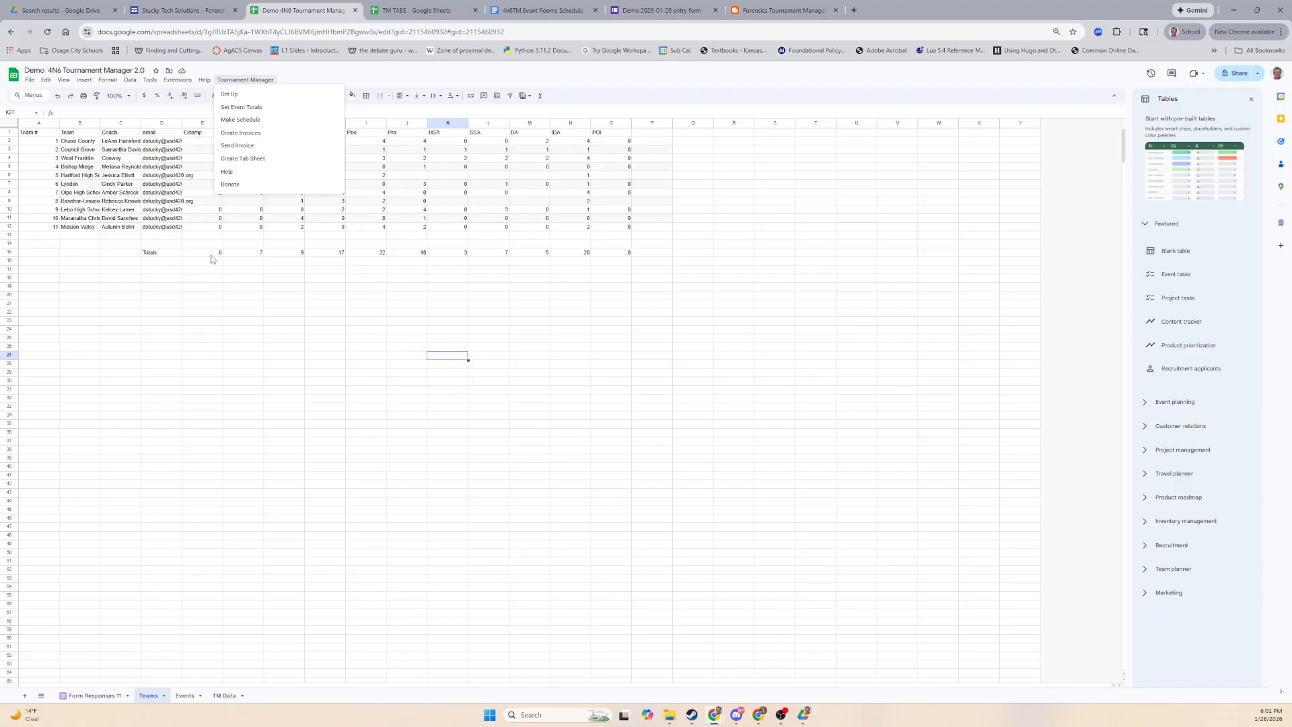
left_click(224, 172)
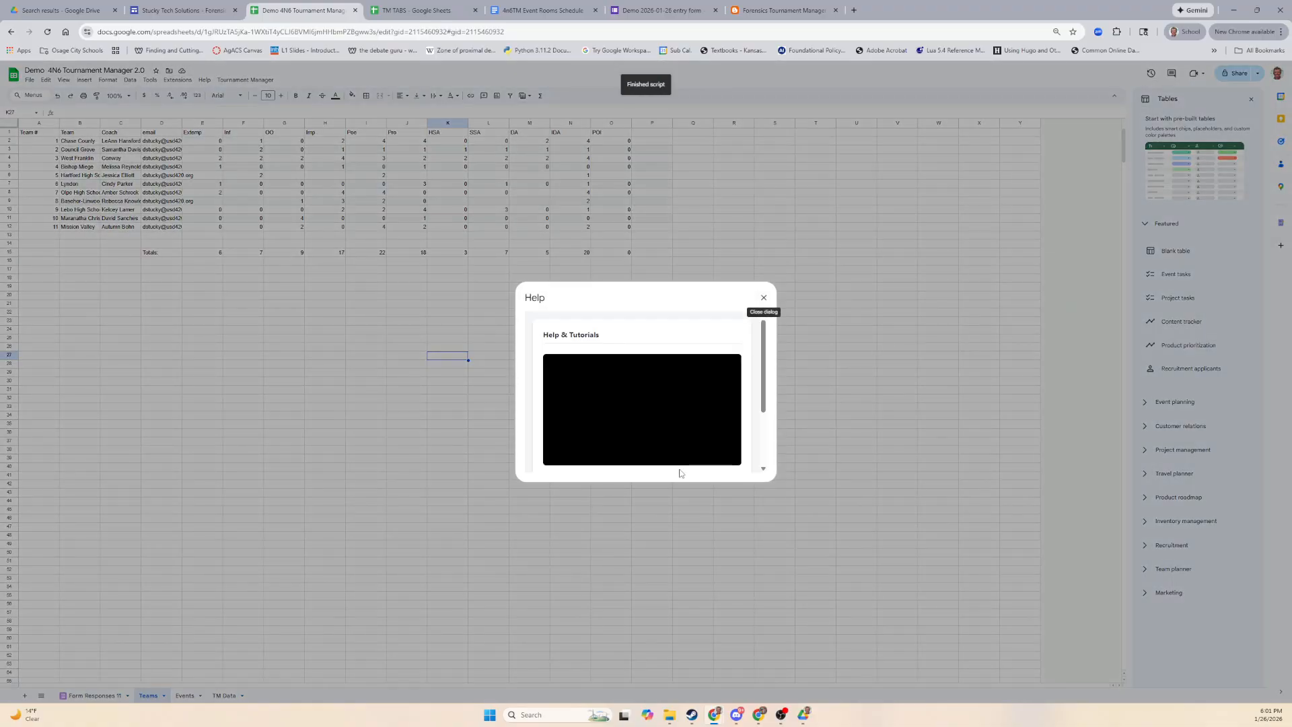
scroll(709, 421, "down", 3)
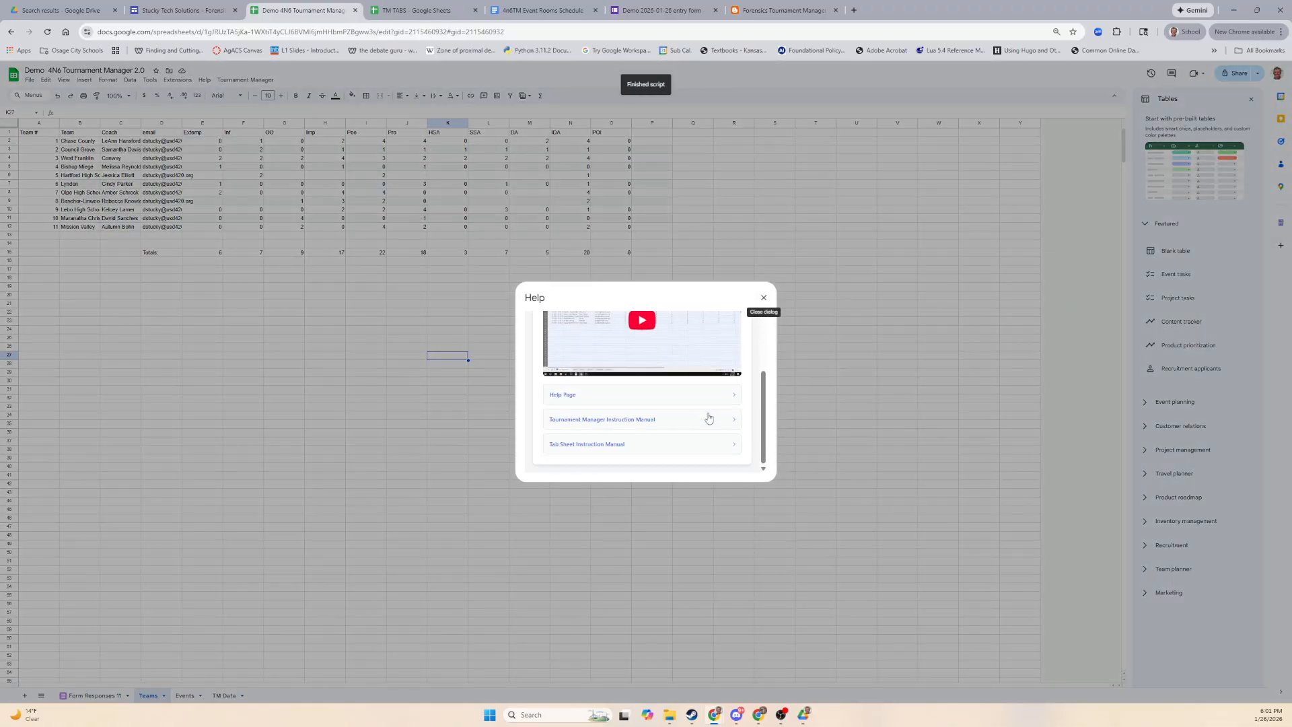
left_click(640, 403)
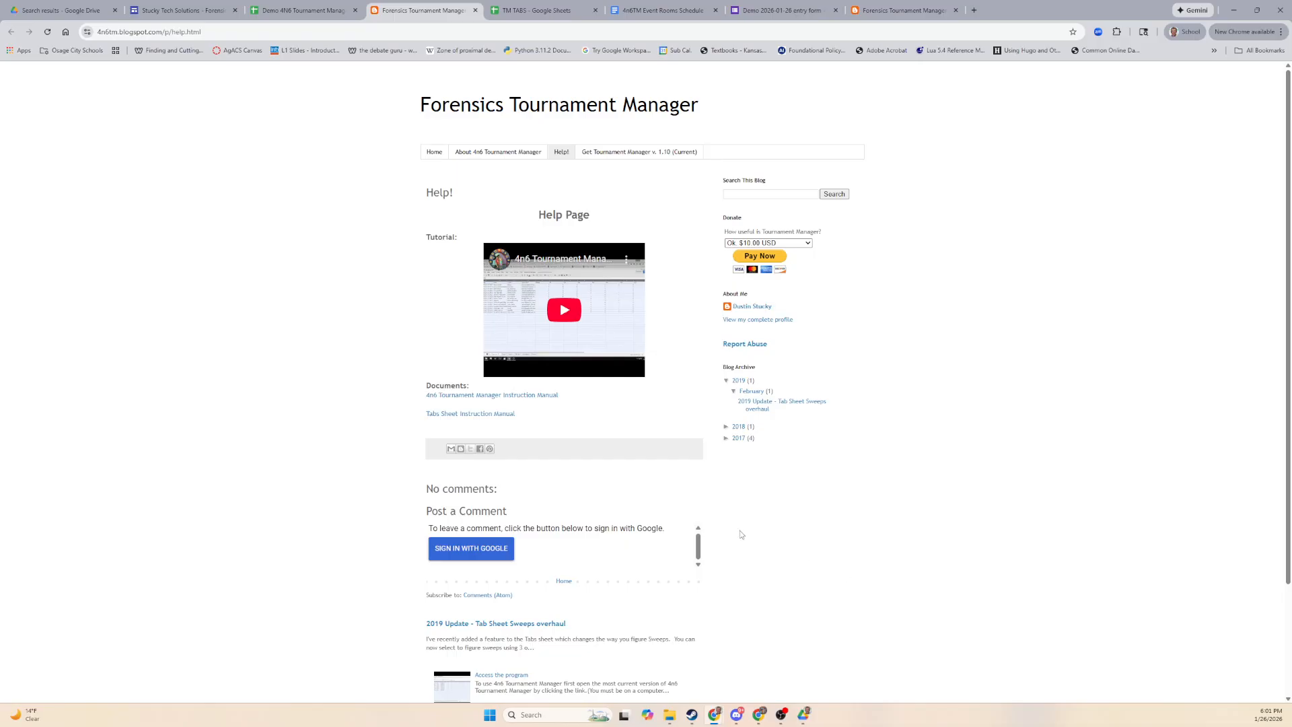
left_click(295, 20)
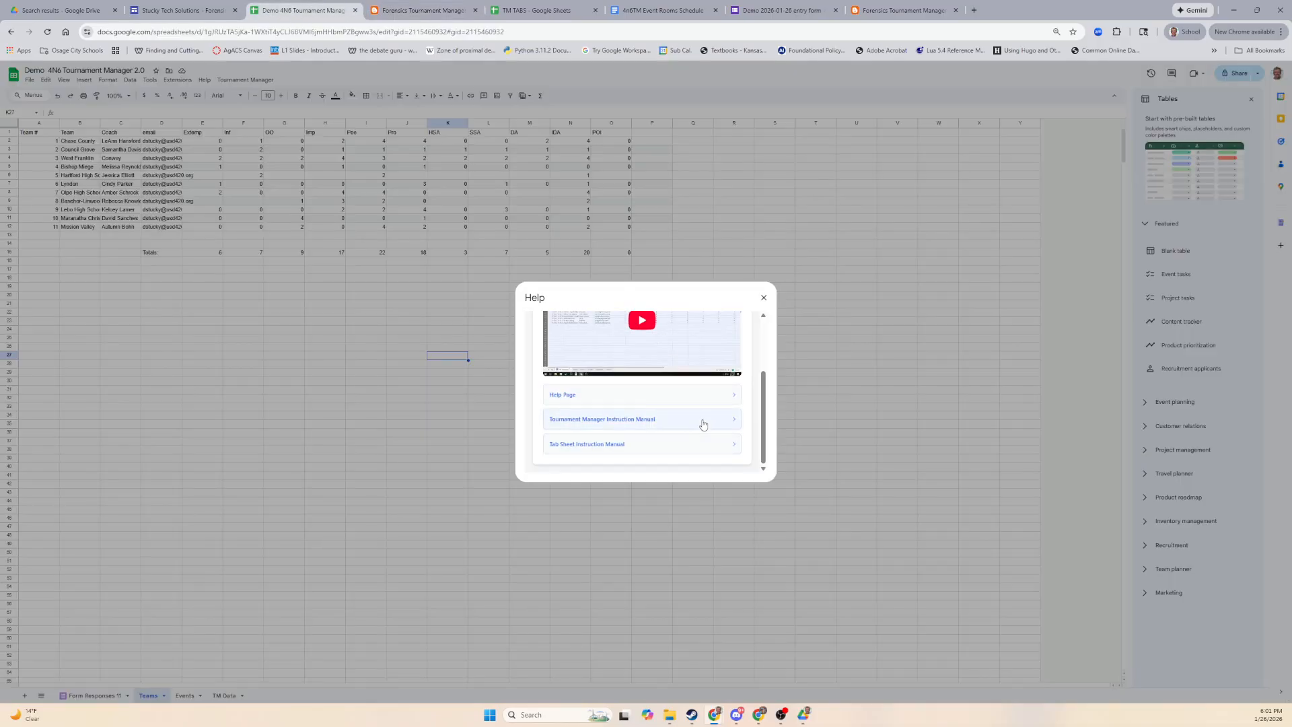
Open the Tournament Manager Instruction Manual in Docs and highlight its video-not-updated note.
left_click(599, 426)
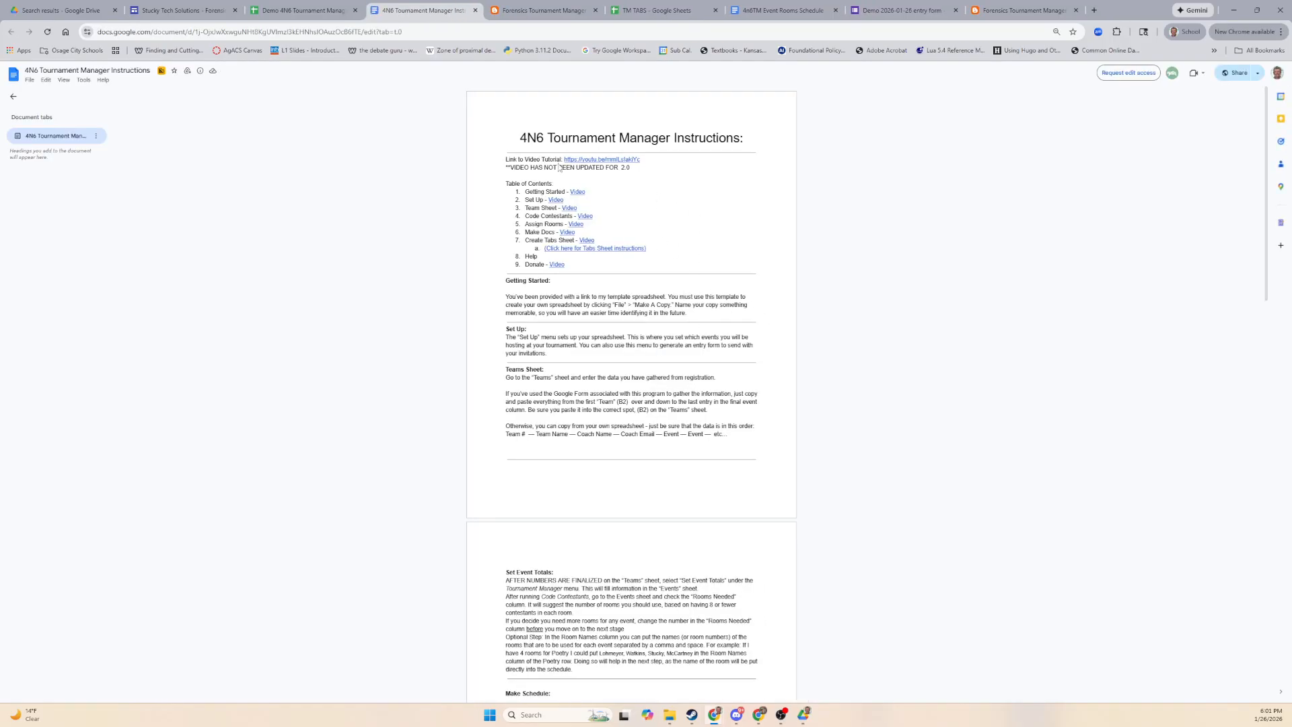
left_click_drag(510, 171, 628, 171)
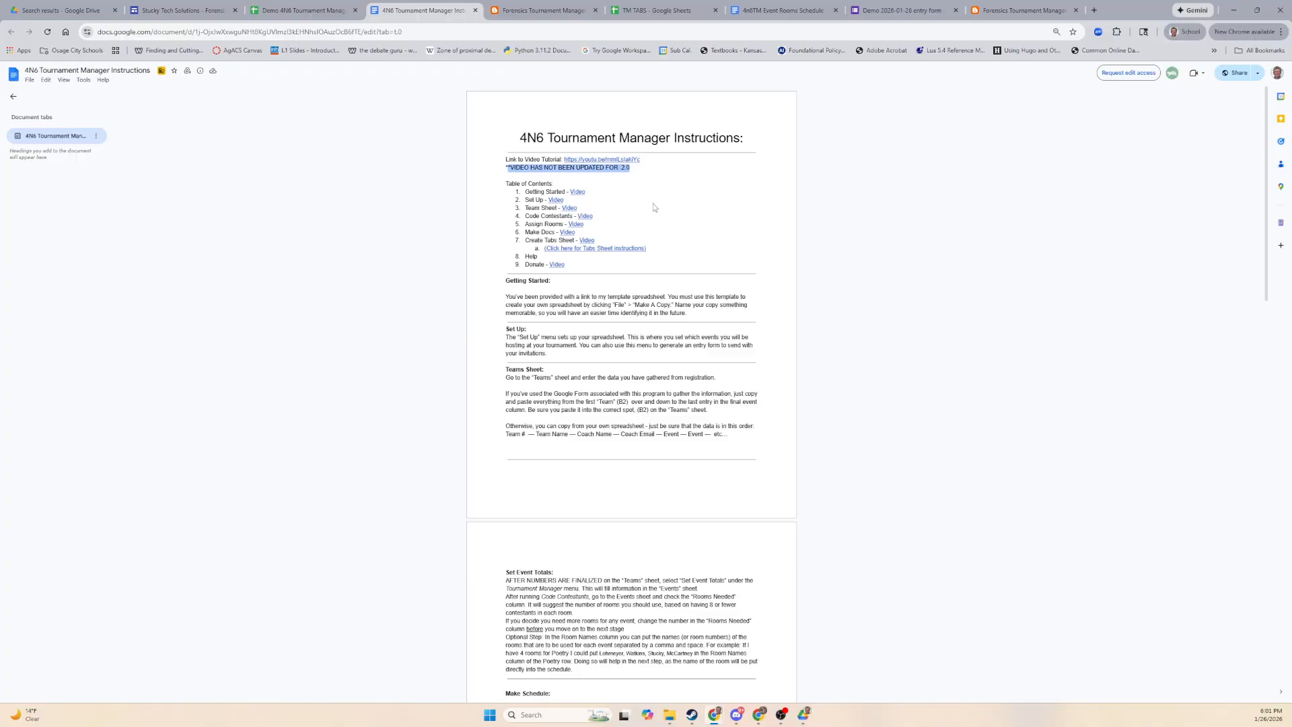
left_click(675, 176)
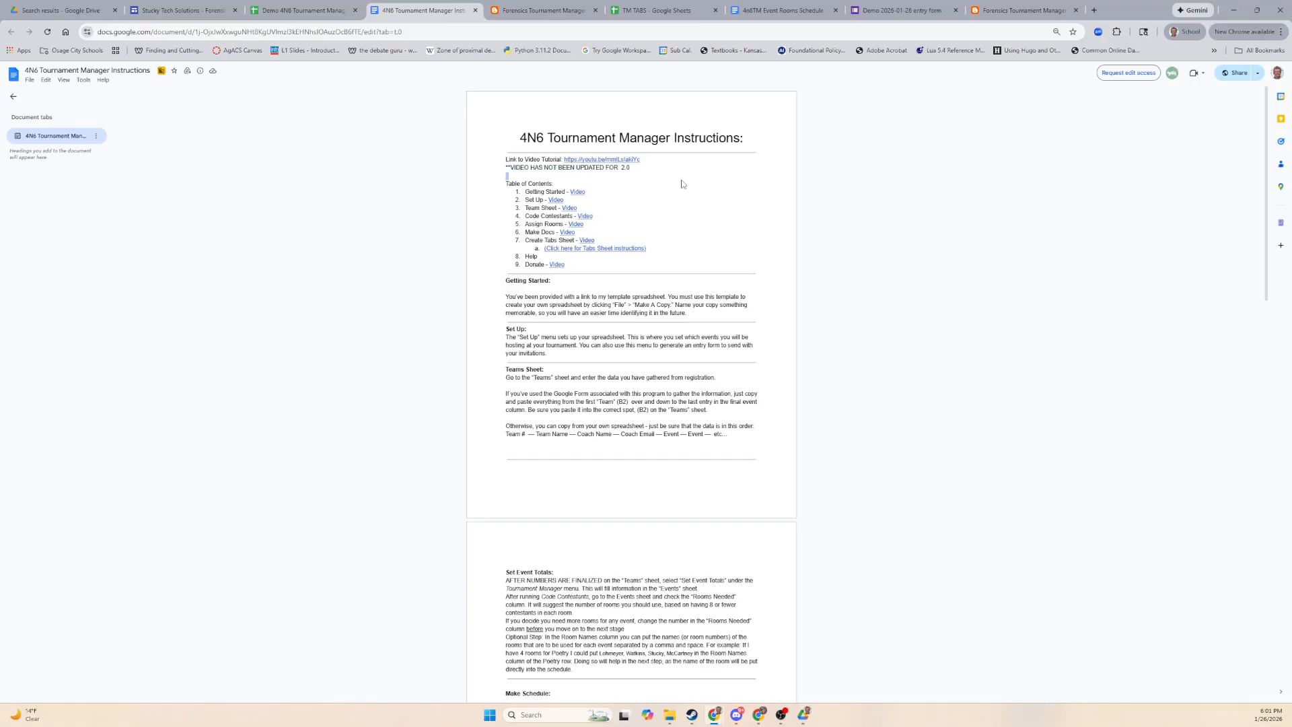
left_click(308, 15)
left_click(202, 12)
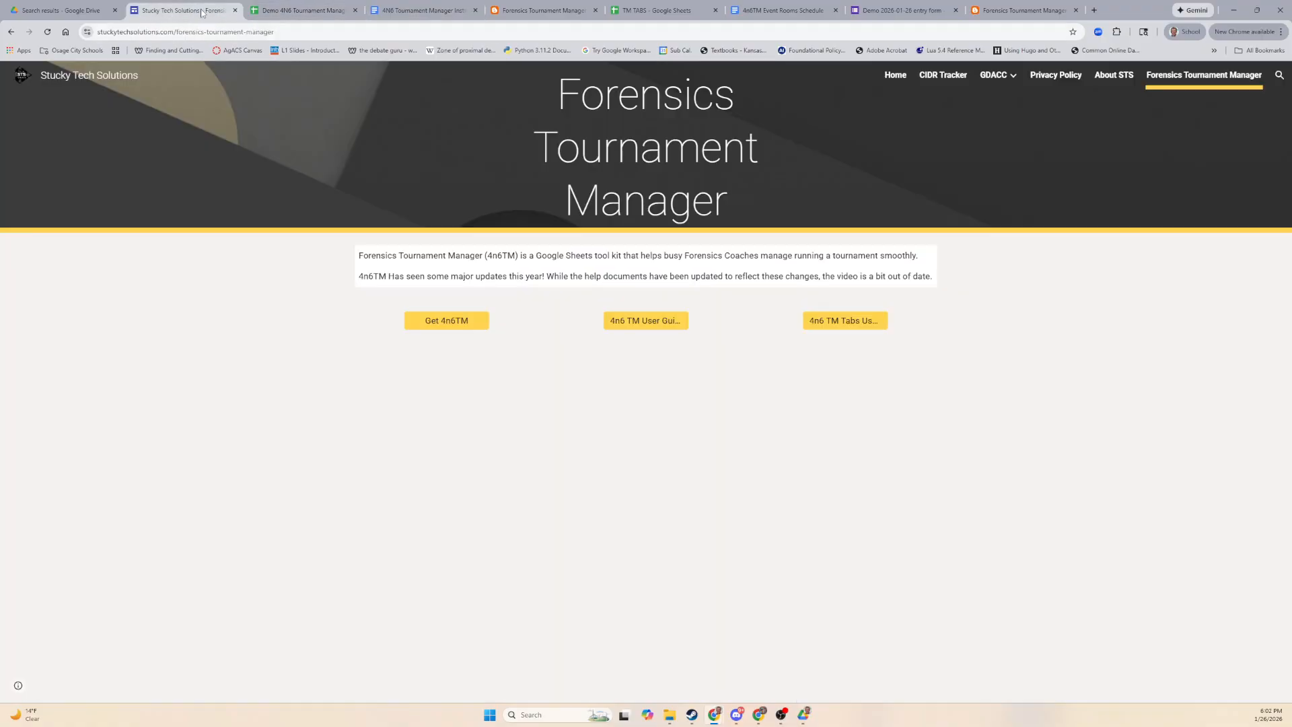
left_click(303, 10)
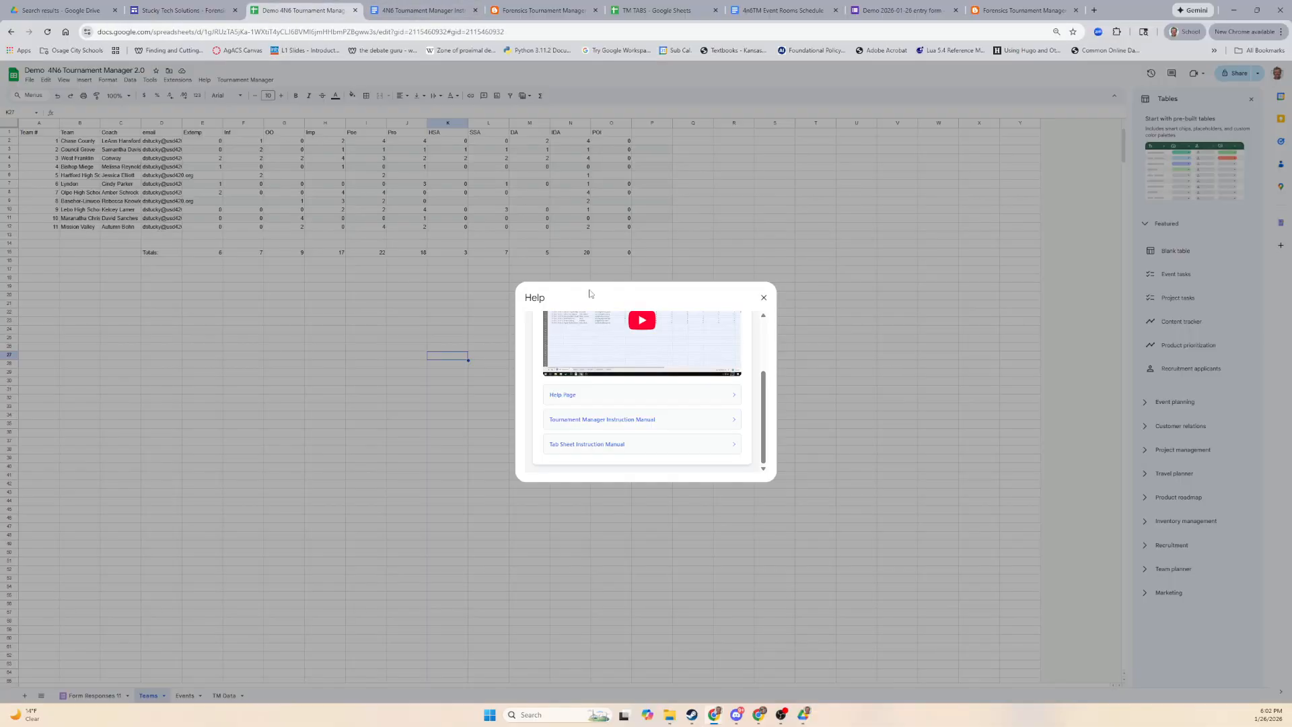
Close the Help dialog, then show and close the Tournament Manager Donate sidebar.
left_click(764, 299)
left_click(249, 80)
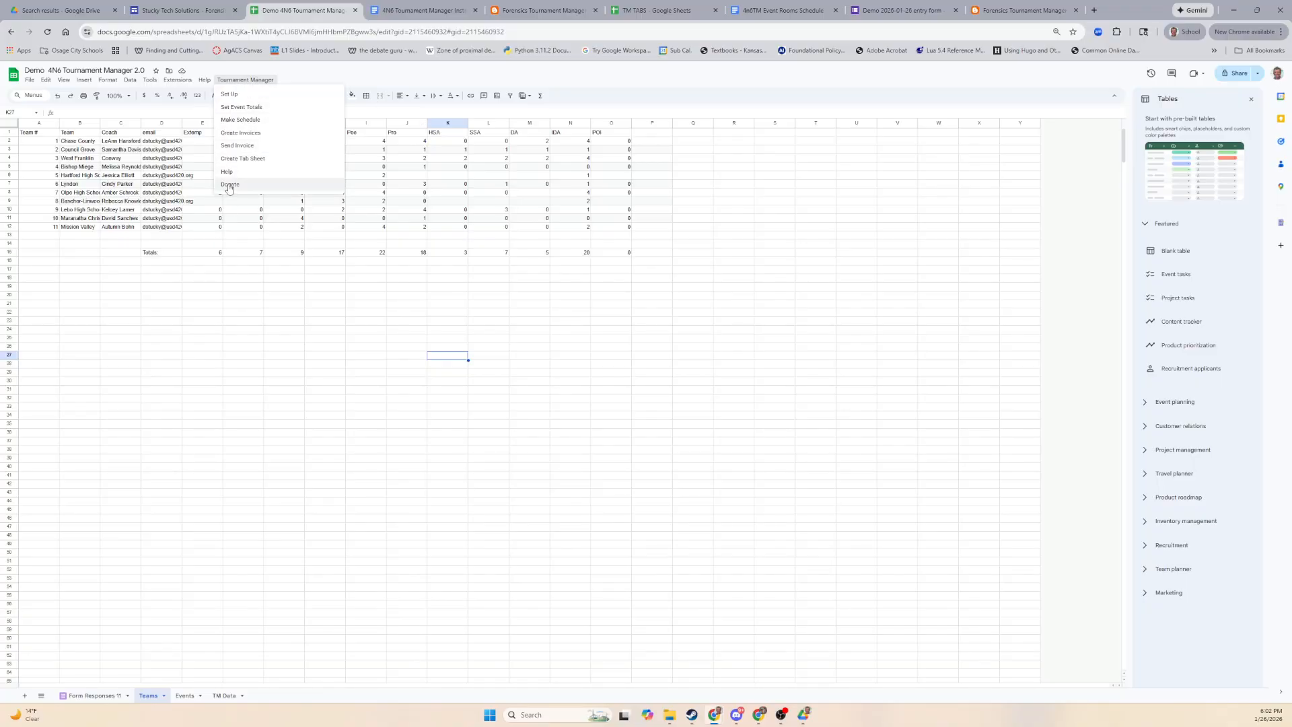
left_click(229, 184)
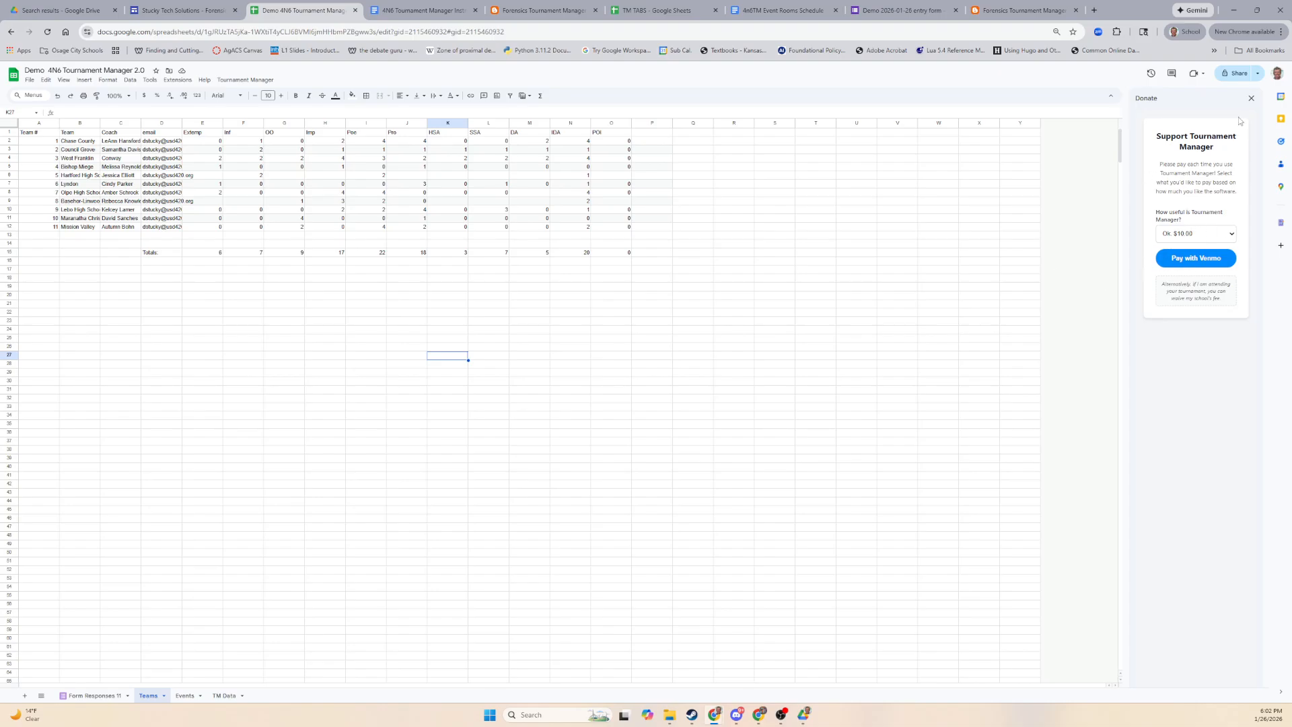
left_click(1251, 99)
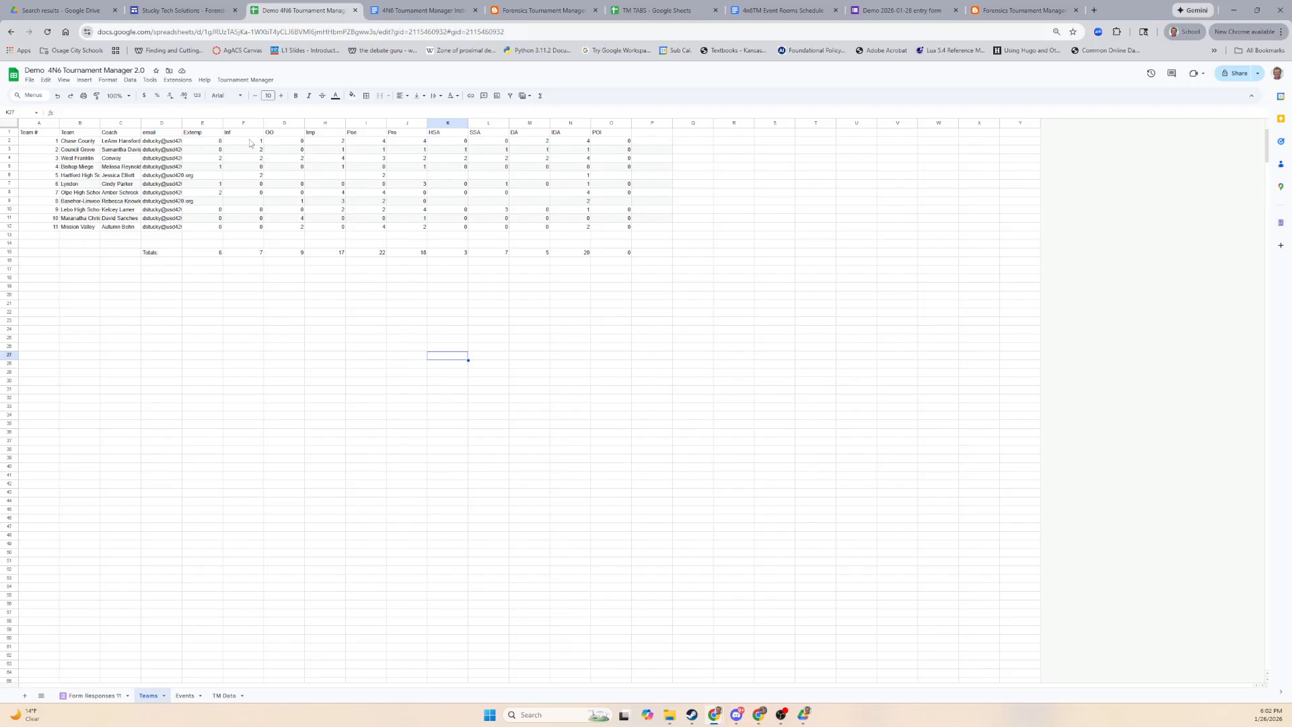
Glance at the Extensions menu and the TM TABS spreadsheet, then return to Demo Teams.
left_click(247, 83)
left_click(178, 80)
left_click(262, 407)
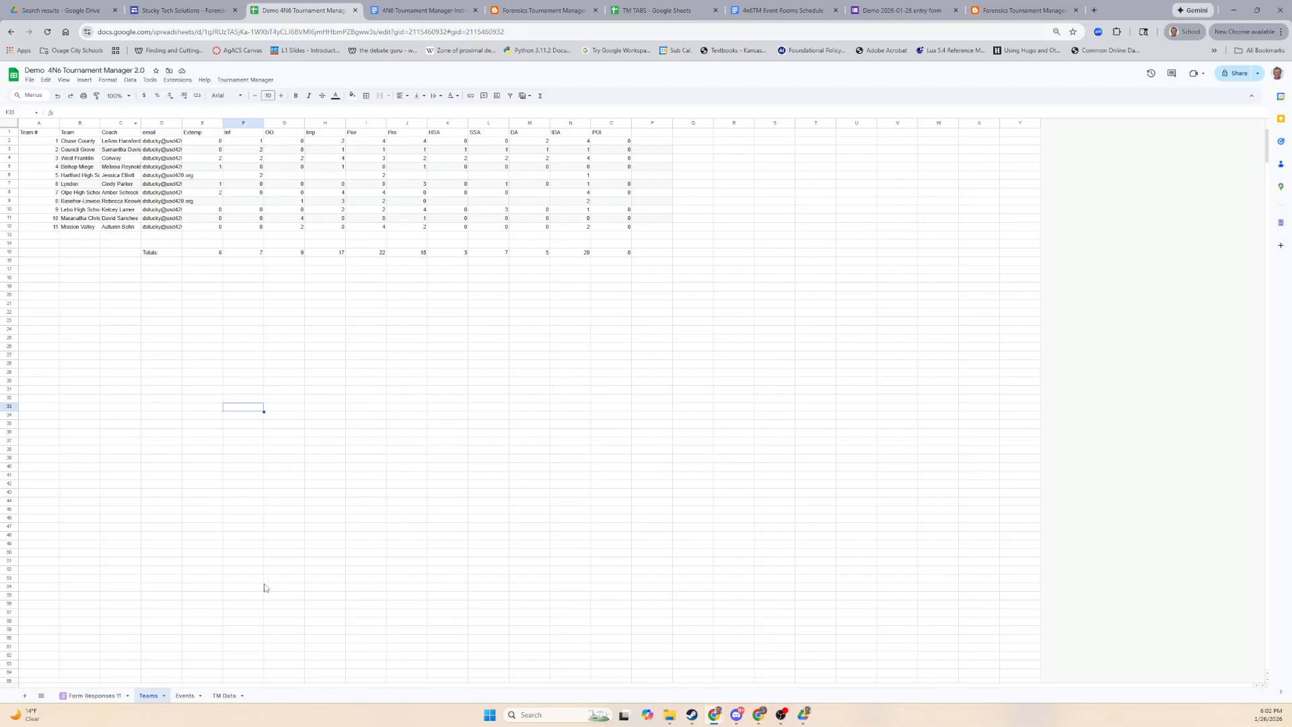
left_click(656, 18)
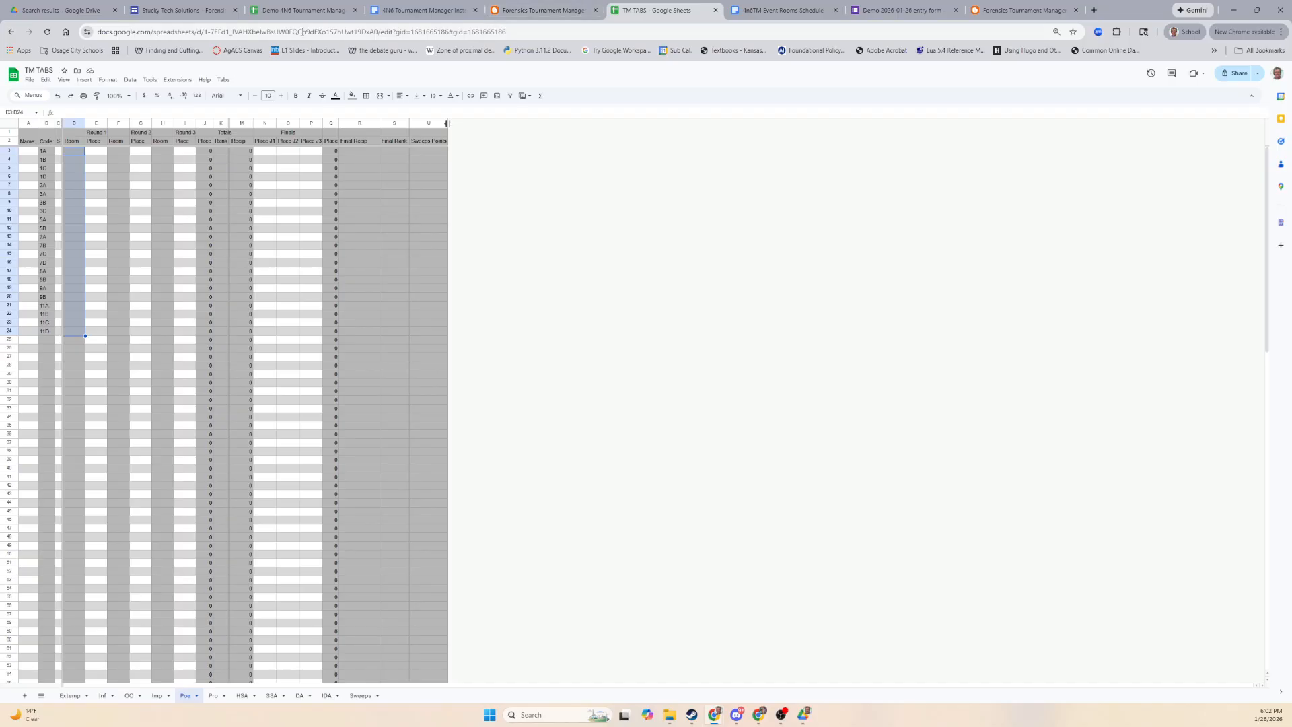
left_click(296, 12)
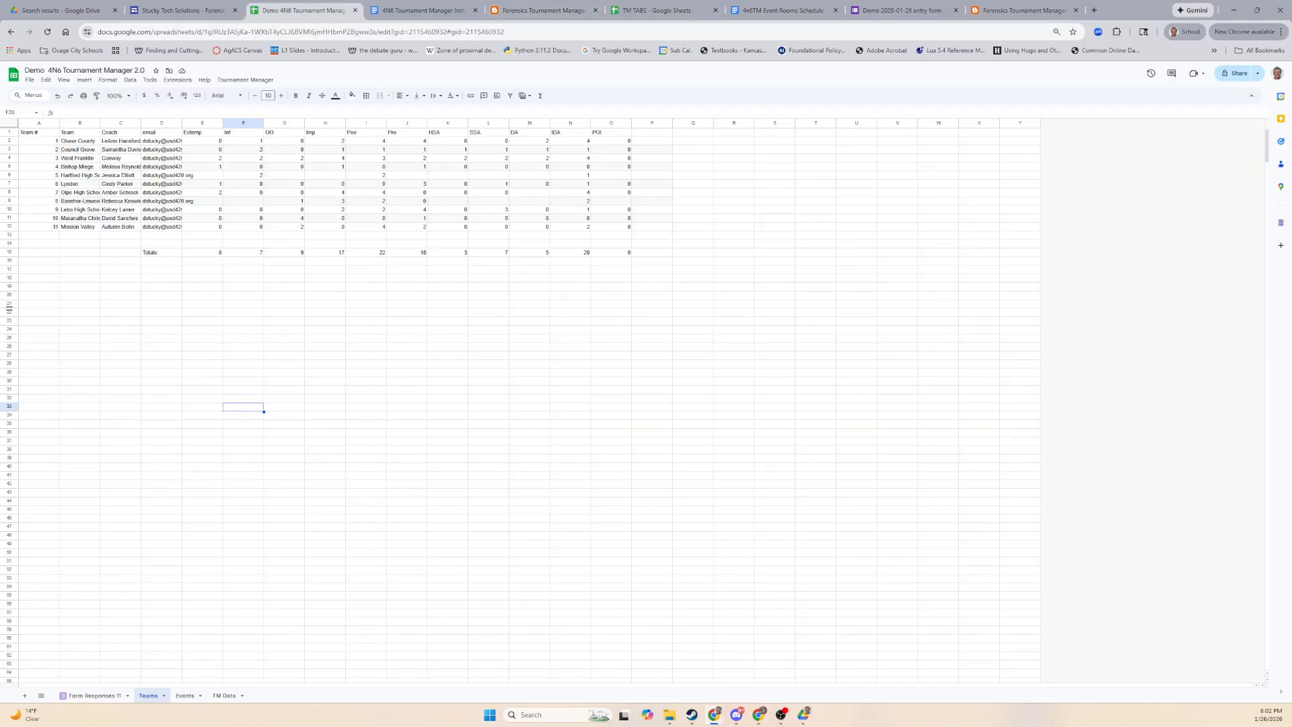